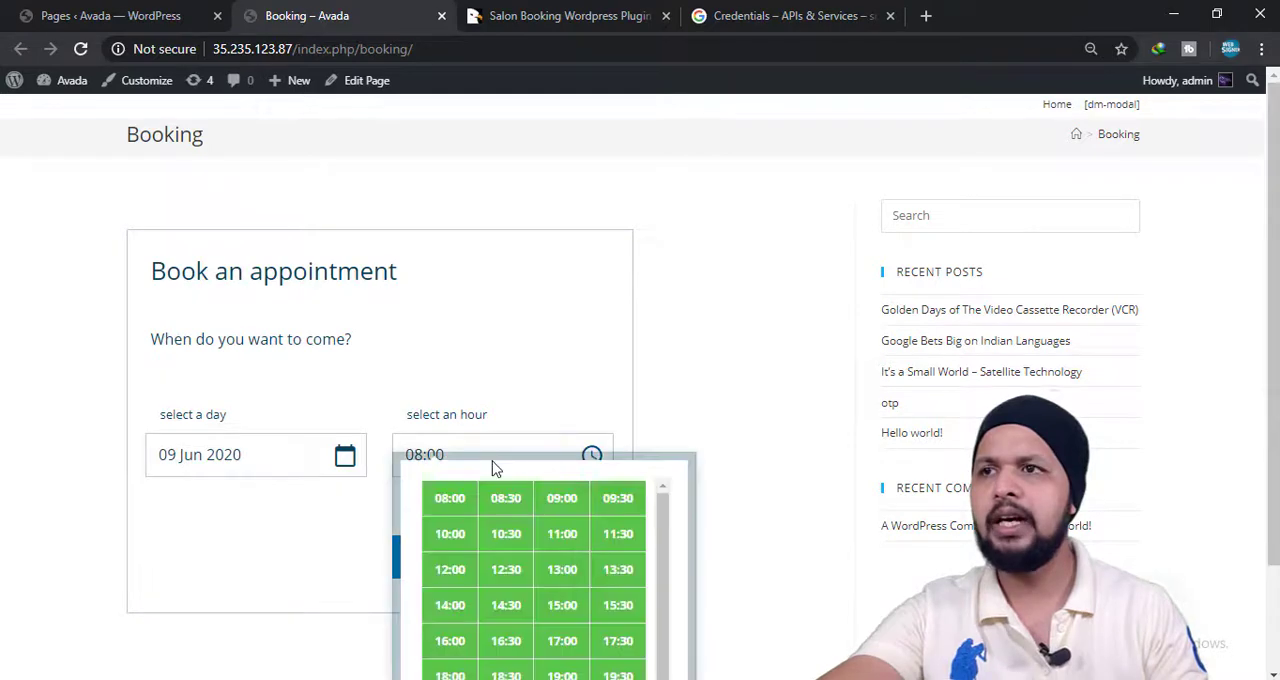
Choose 12:30 as the appointment hour for 09 Jun 2020 and continue to the service selection.
scroll(490, 490, "down", 1)
left_click(491, 503)
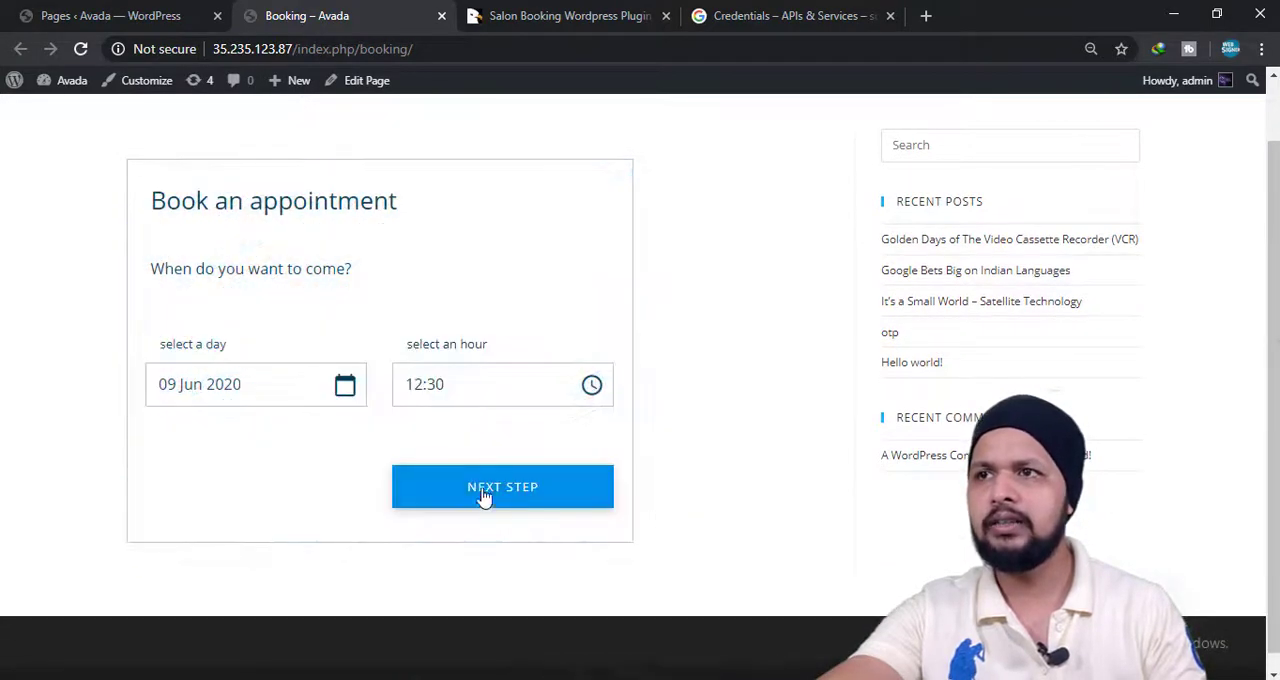
left_click(480, 488)
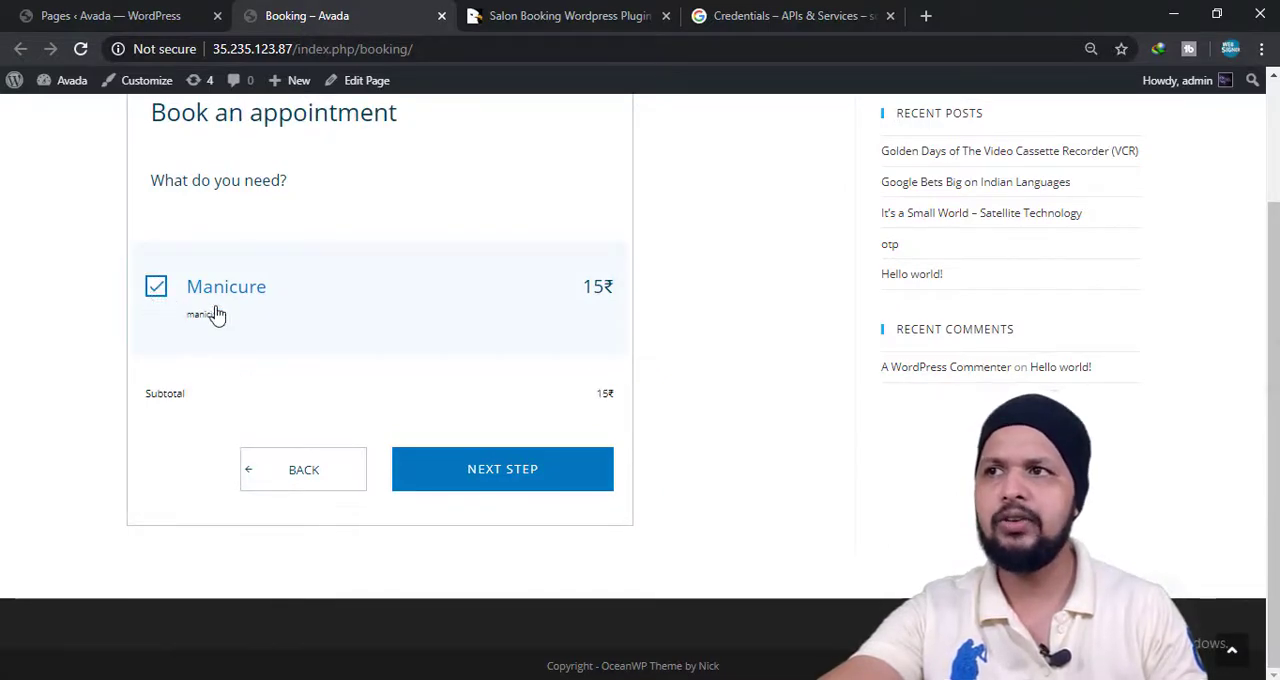
Proceed with the Manicure and Nails styling services and accept the filled-in customer details to reach the booking summary.
left_click(497, 476)
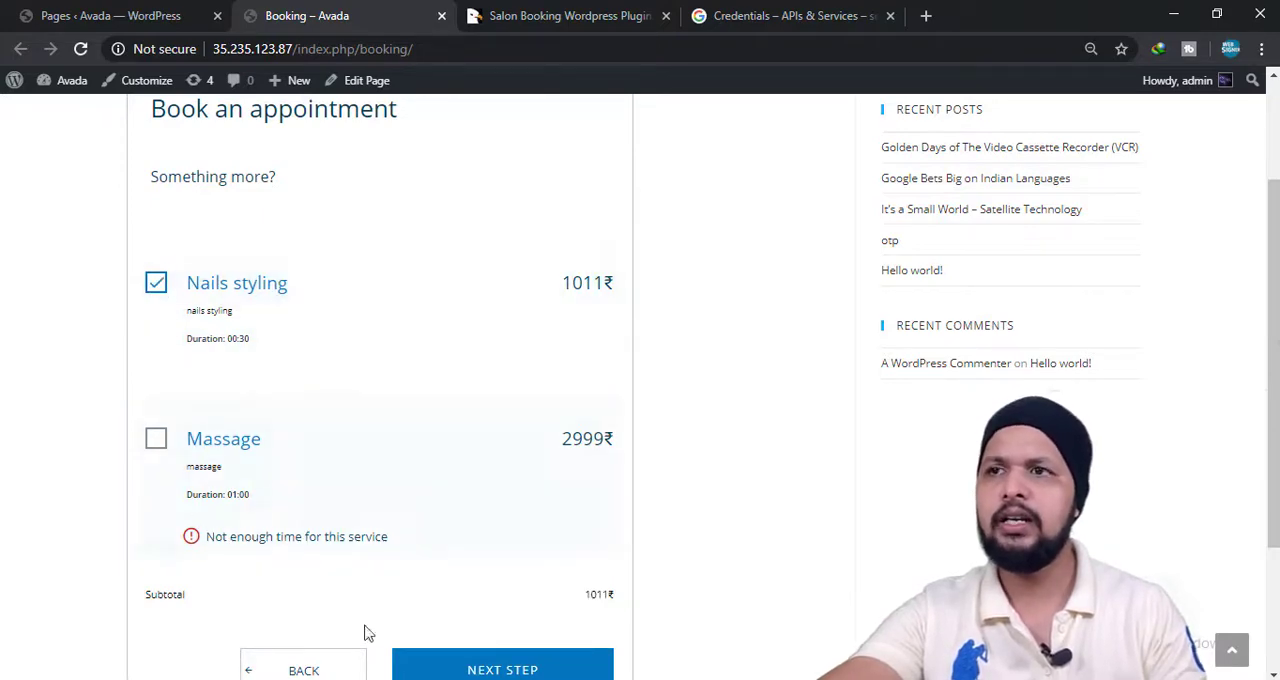
scroll(480, 623, "down", 2)
left_click(508, 495)
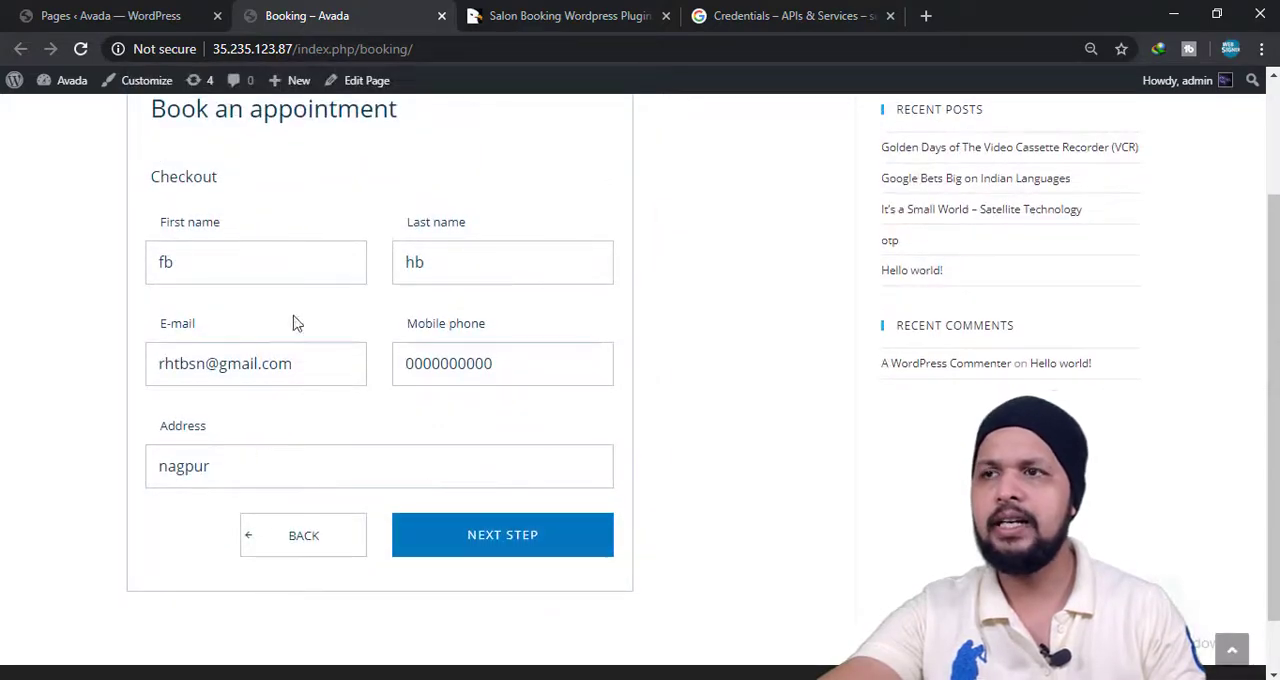
left_click(482, 530)
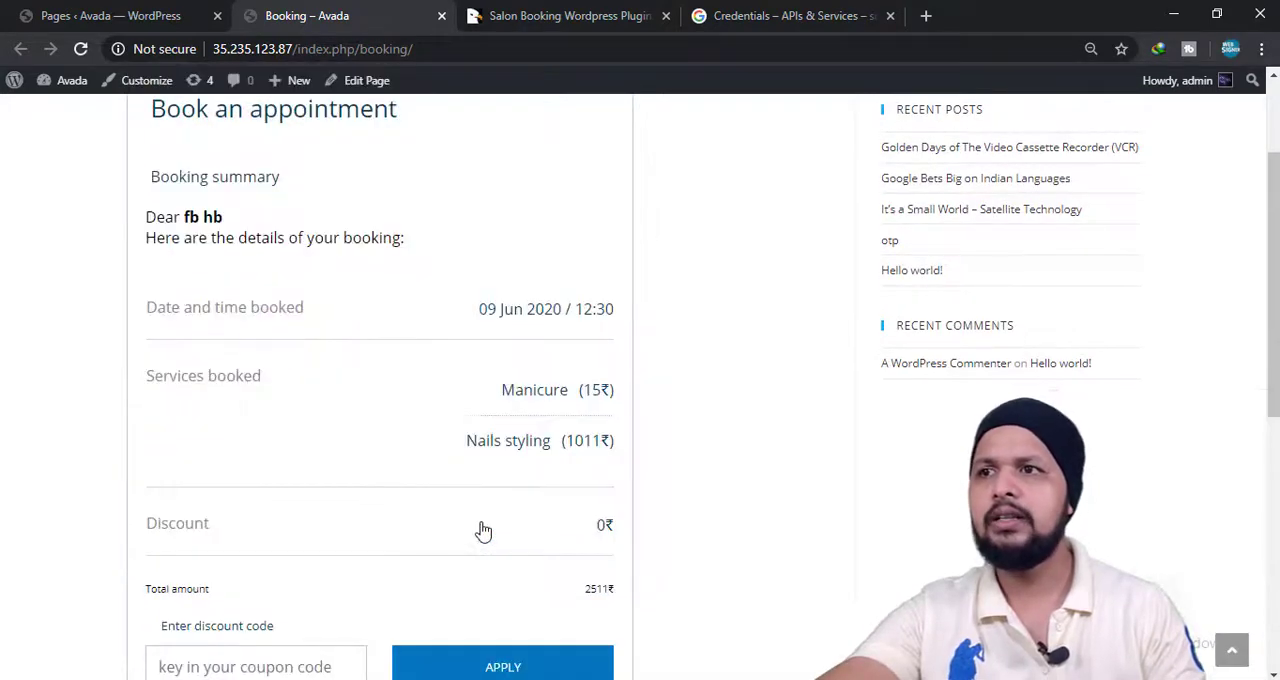
Review the booking summary from the booked services to the terms and conditions, and finalise the booking.
scroll(600, 520, "down", 1)
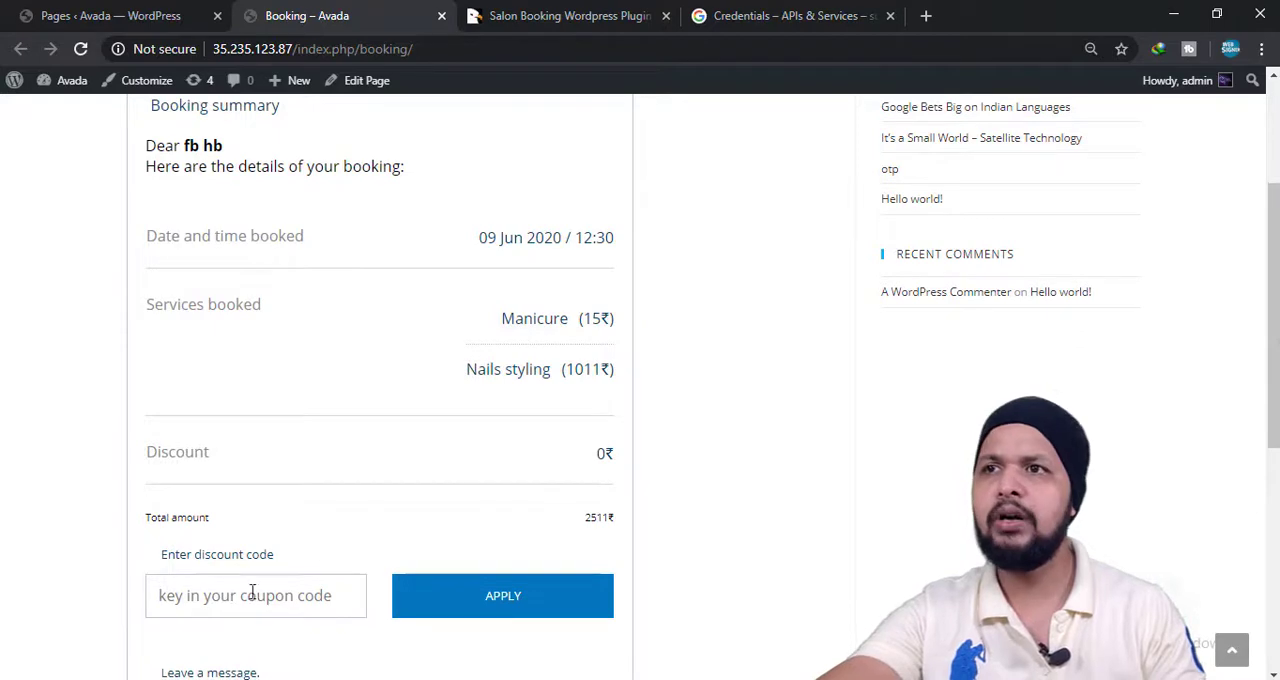
scroll(320, 437, "up", 3)
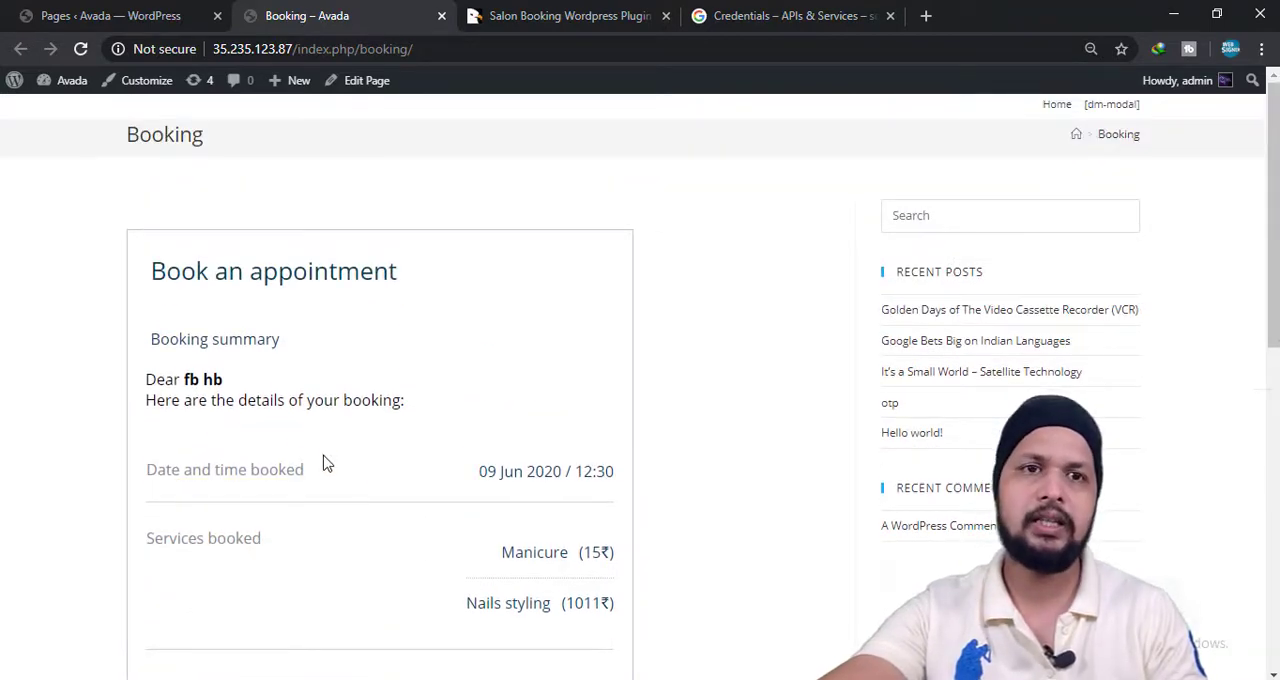
scroll(300, 649, "down", 3)
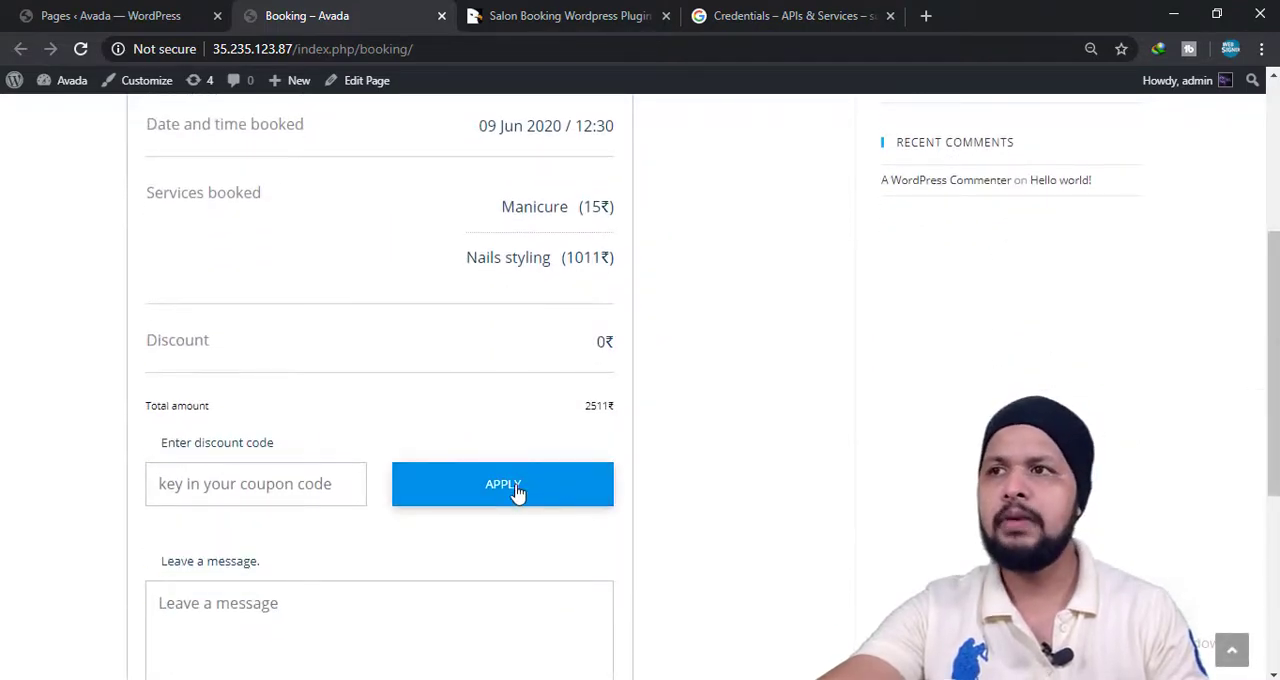
scroll(517, 491, "down", 3)
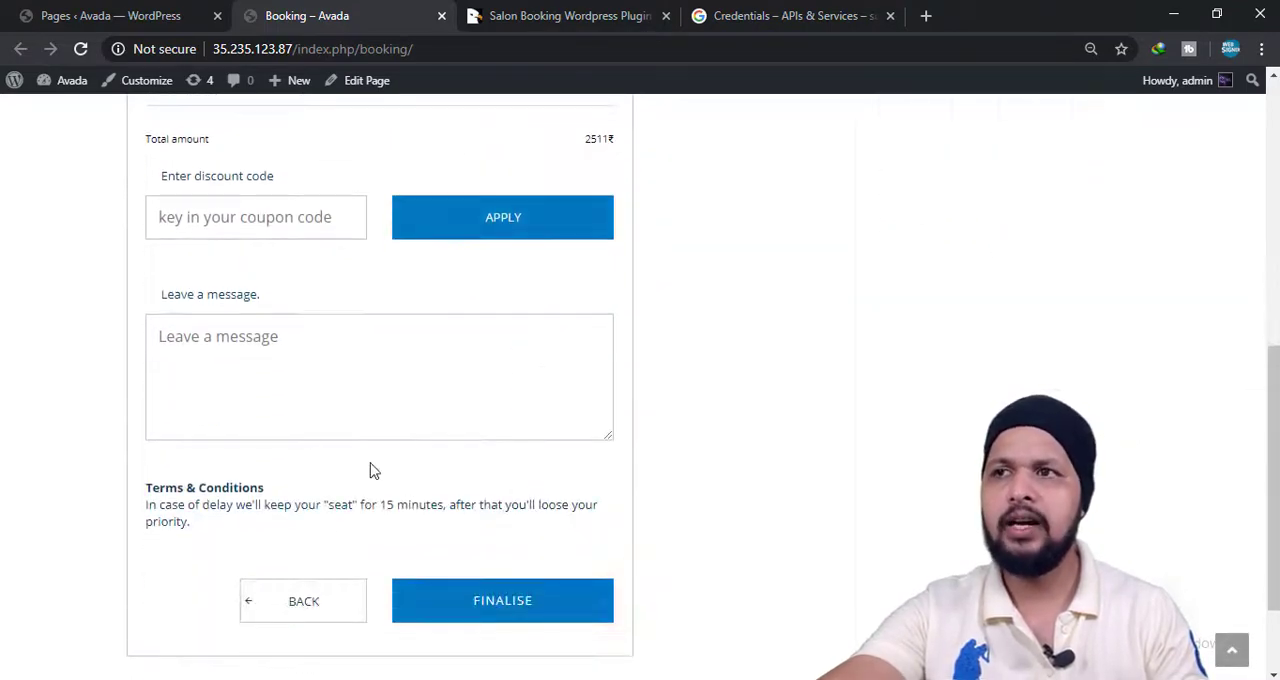
scroll(400, 290, "up", 3)
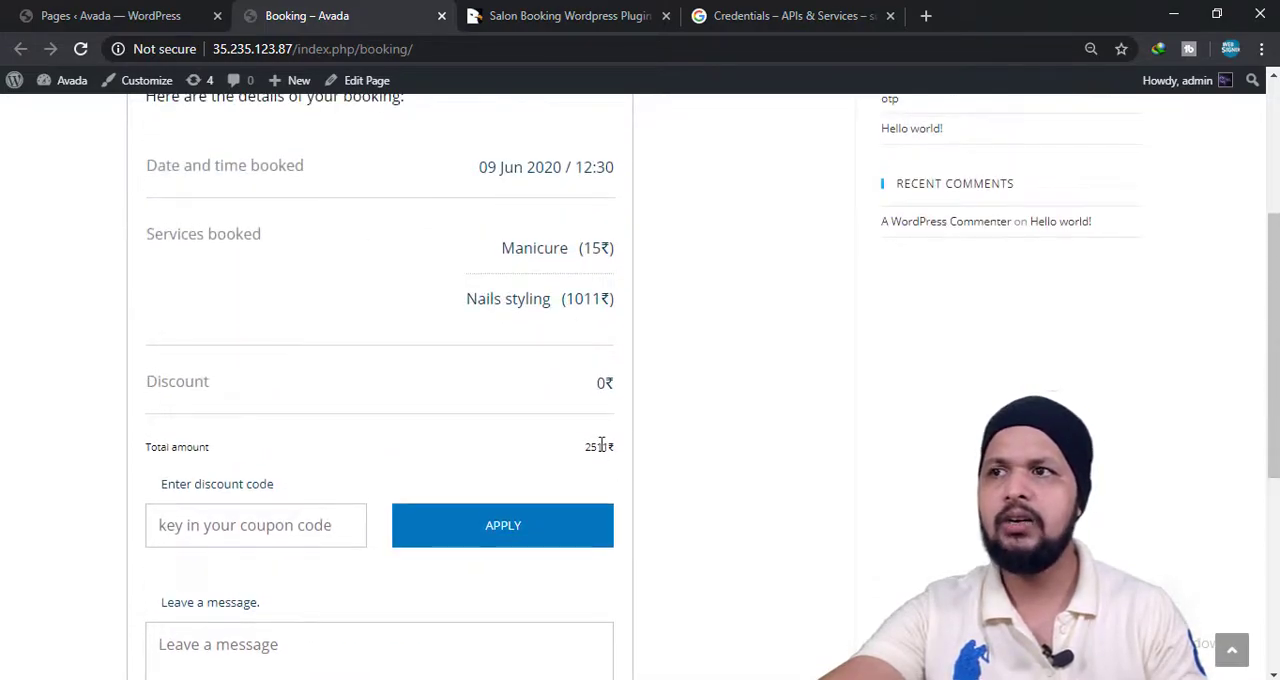
scroll(600, 450, "down", 3)
left_click(551, 648)
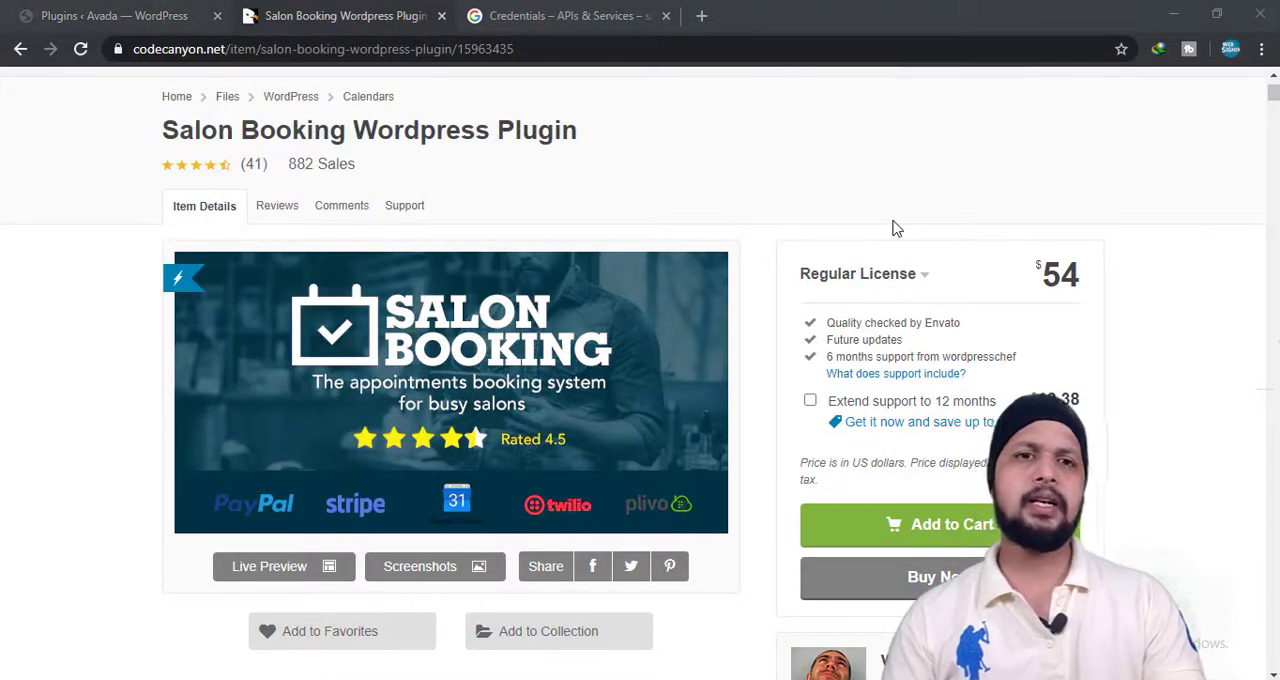
Activate the Salon Booking Wordpress Plugin - Pro Version on the WordPress site.
left_click(128, 12)
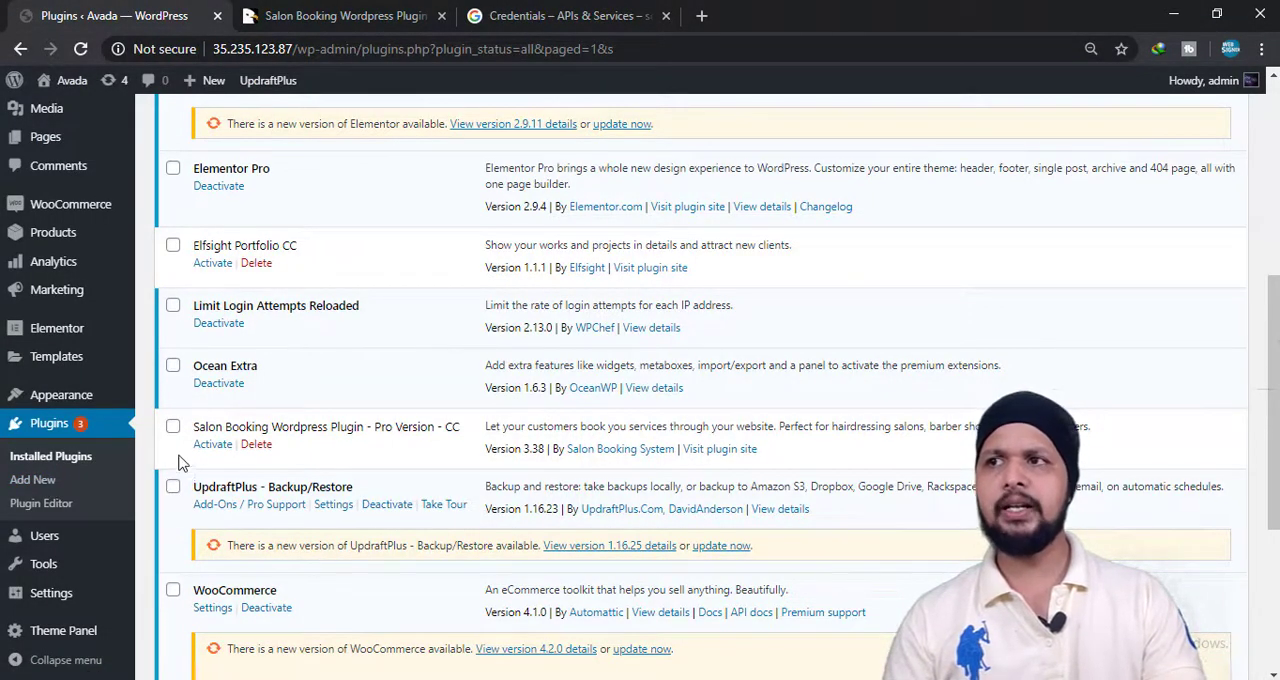
left_click(210, 446)
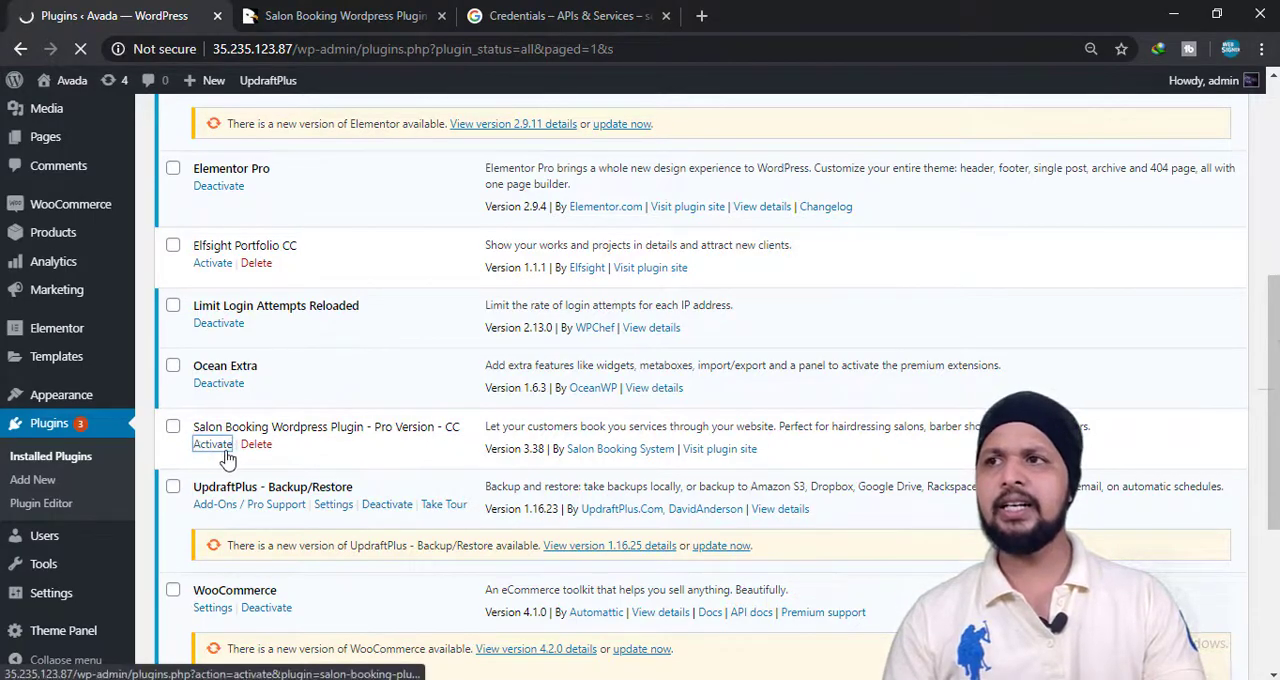
scroll(295, 425, "down", 3)
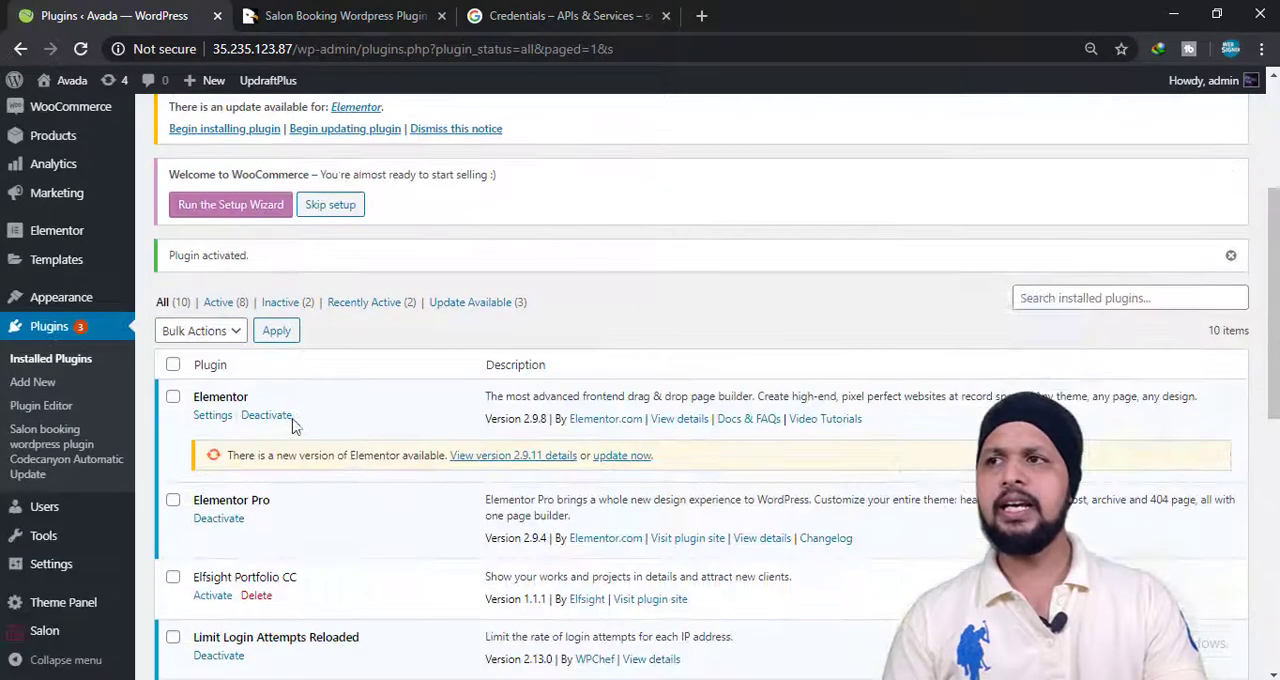
scroll(240, 432, "up", 3)
scroll(138, 440, "down", 3)
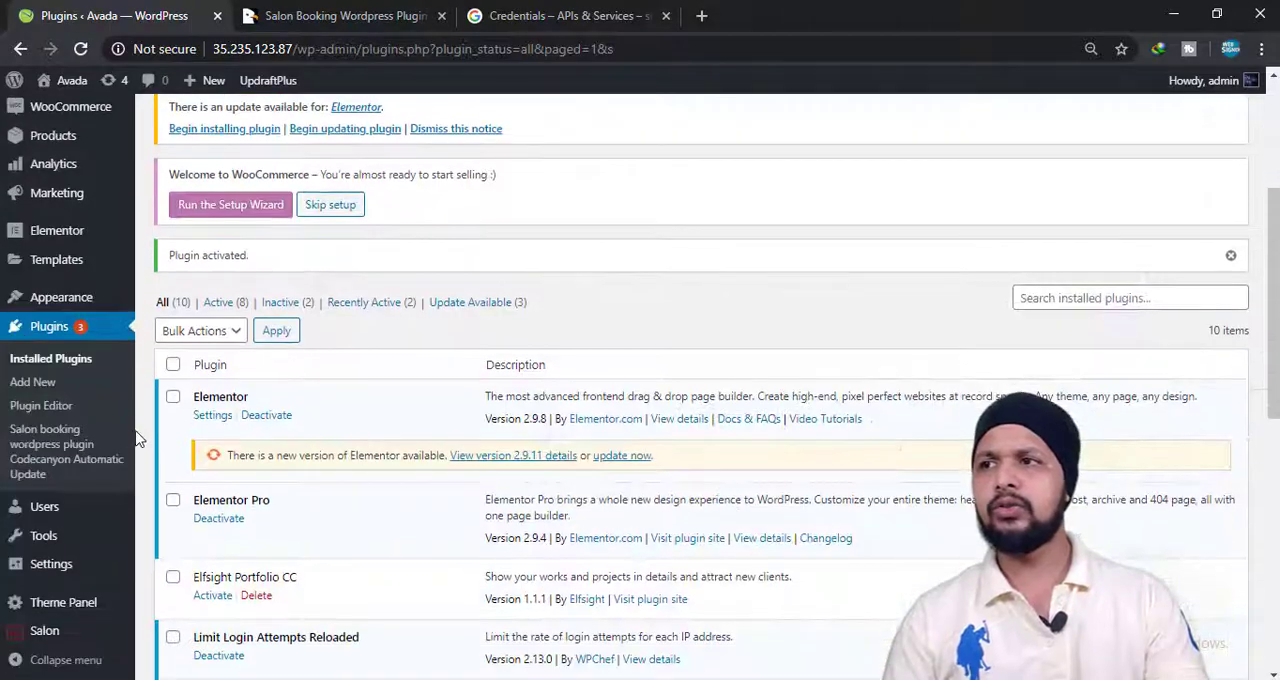
Open the Salon plugin's booking calendar and look over the monthly view.
mouse_move(70, 638)
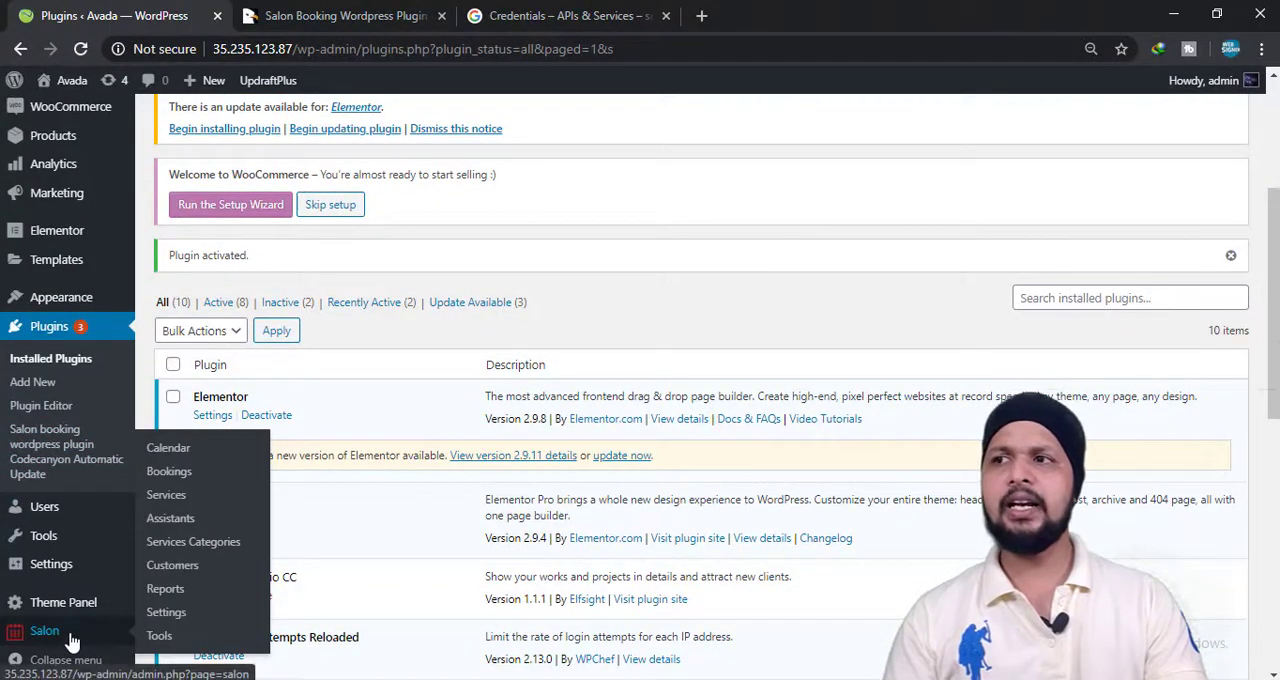
left_click(34, 643)
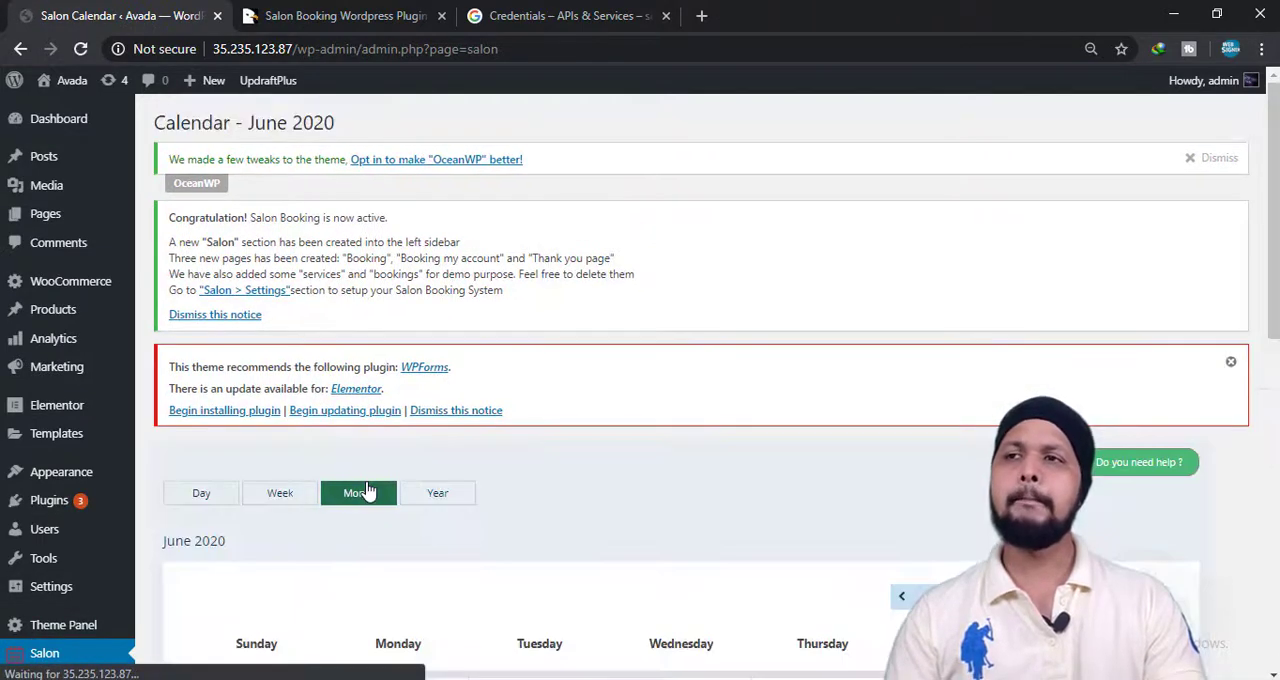
scroll(367, 491, "down", 5)
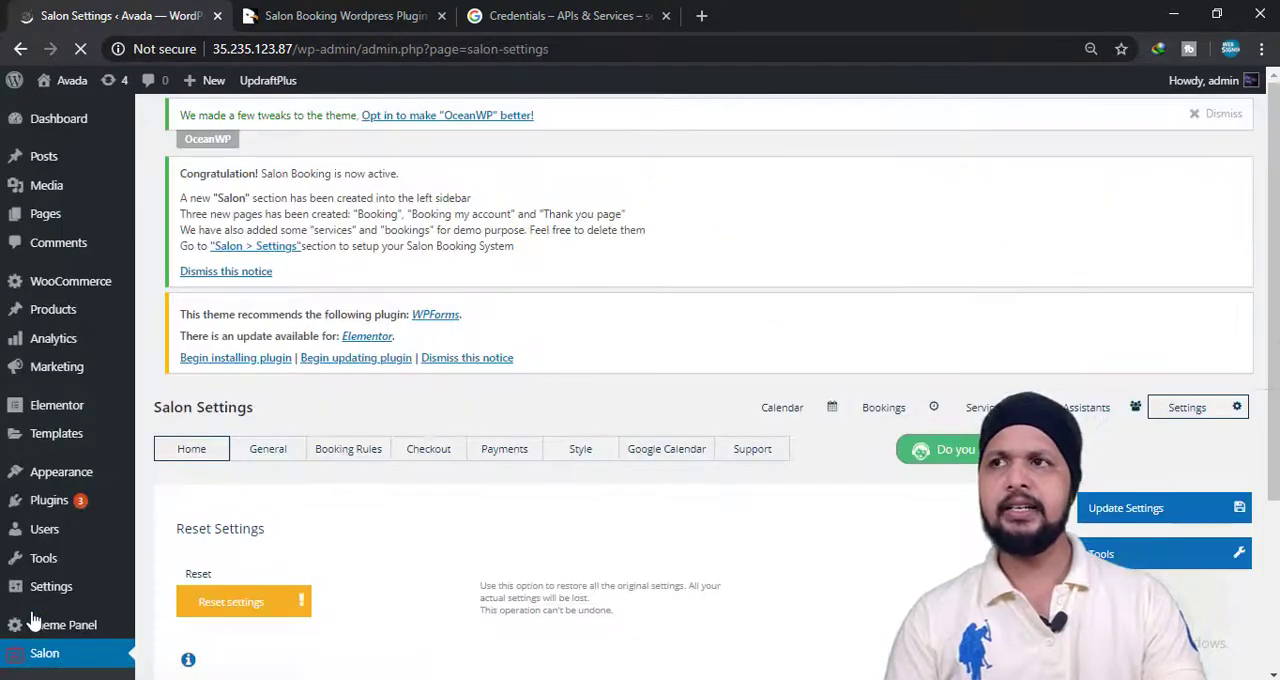
Look over the Salon settings home page and open the General settings.
scroll(565, 389, "down", 2)
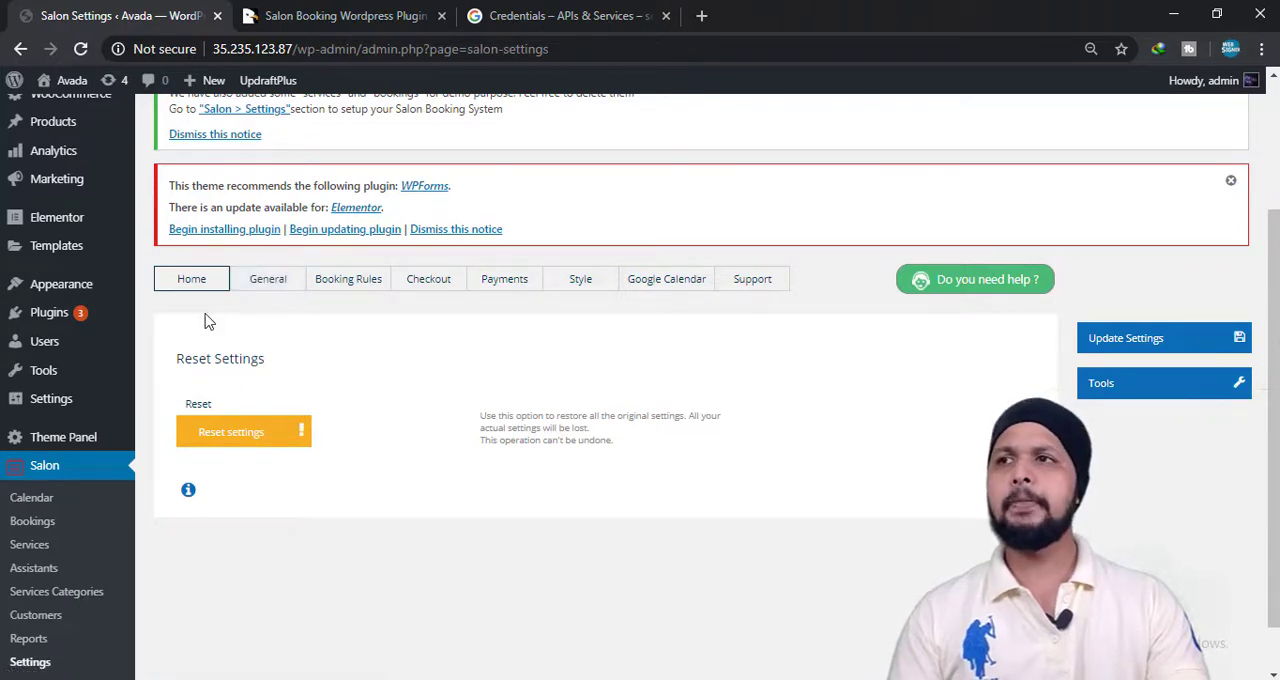
scroll(206, 398, "down", 1)
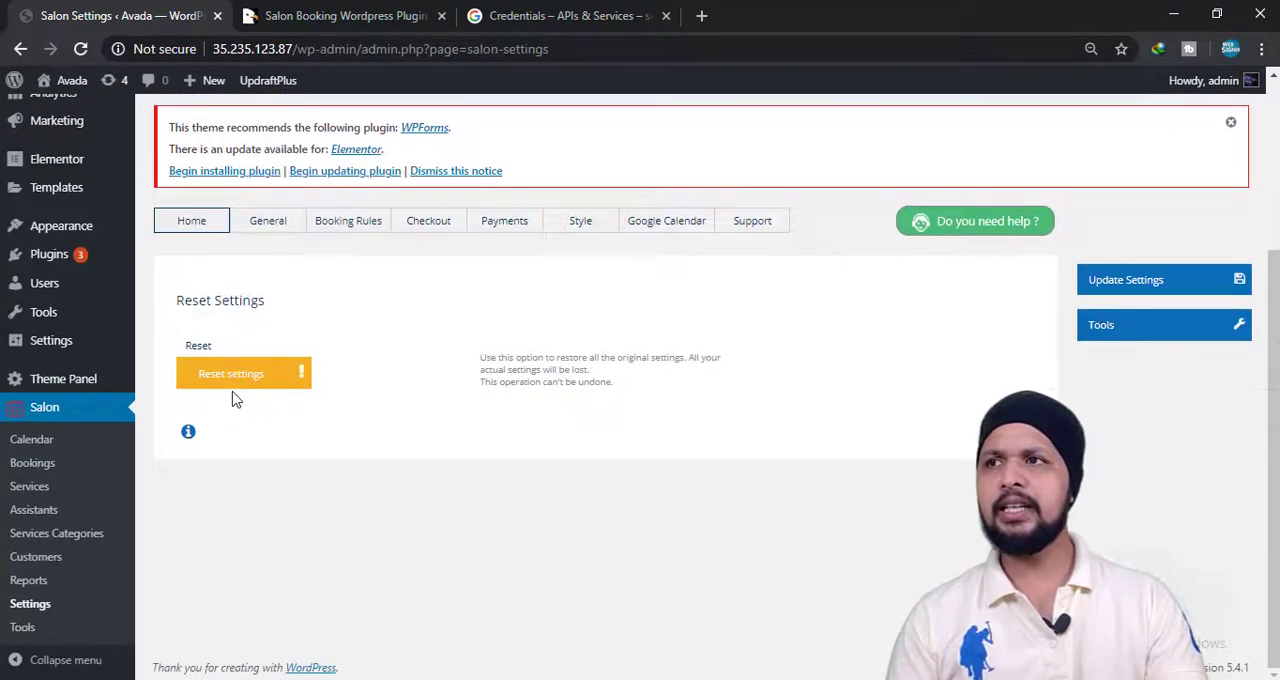
left_click(284, 229)
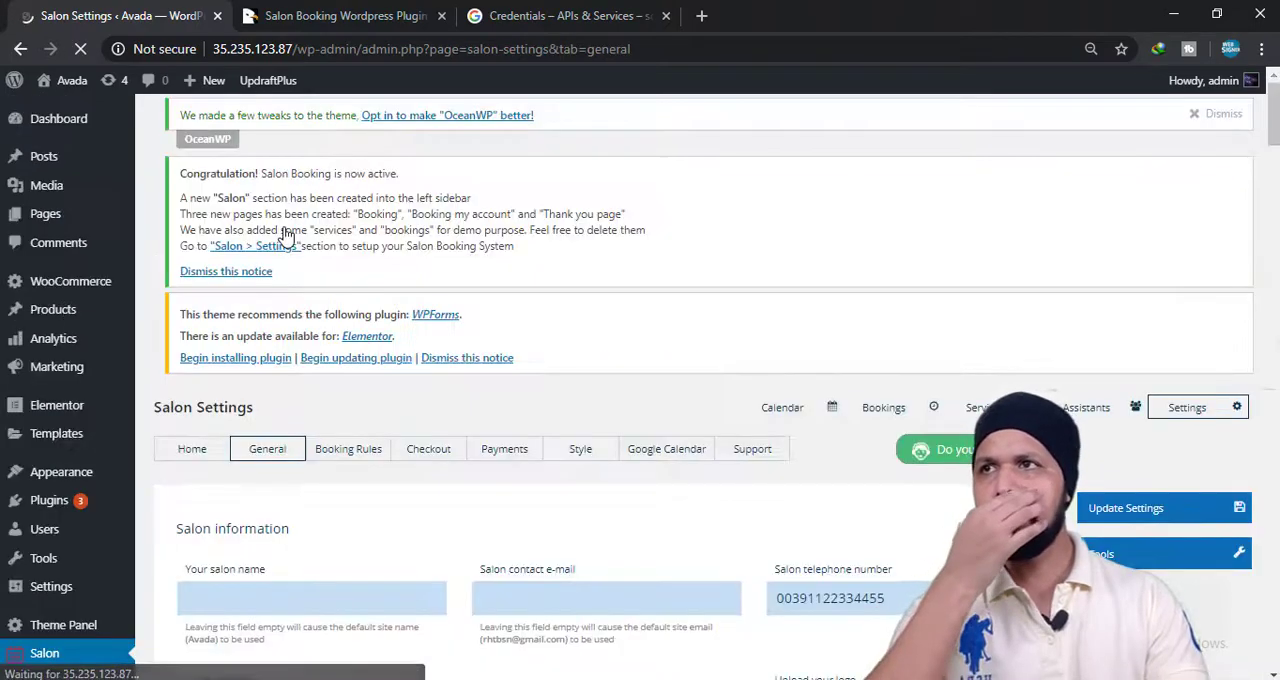
Set the salon name to Websiner in the salon information.
scroll(290, 300, "down", 1)
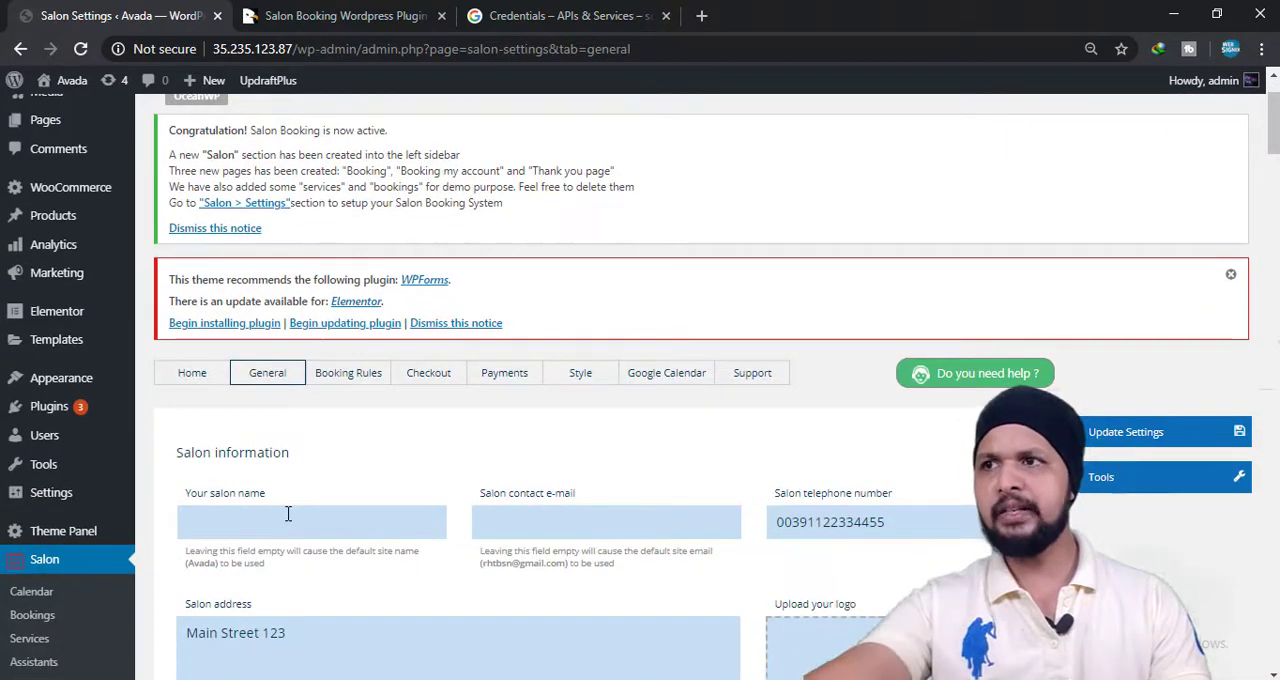
left_click(288, 514)
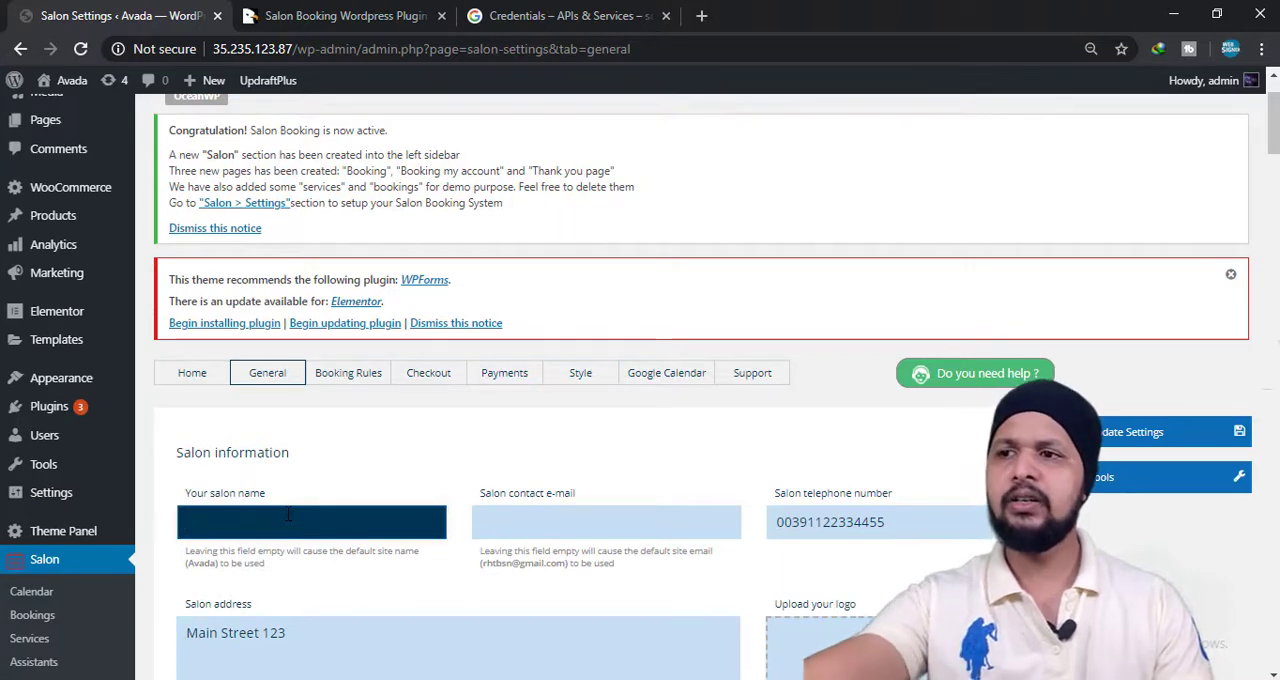
type("We")
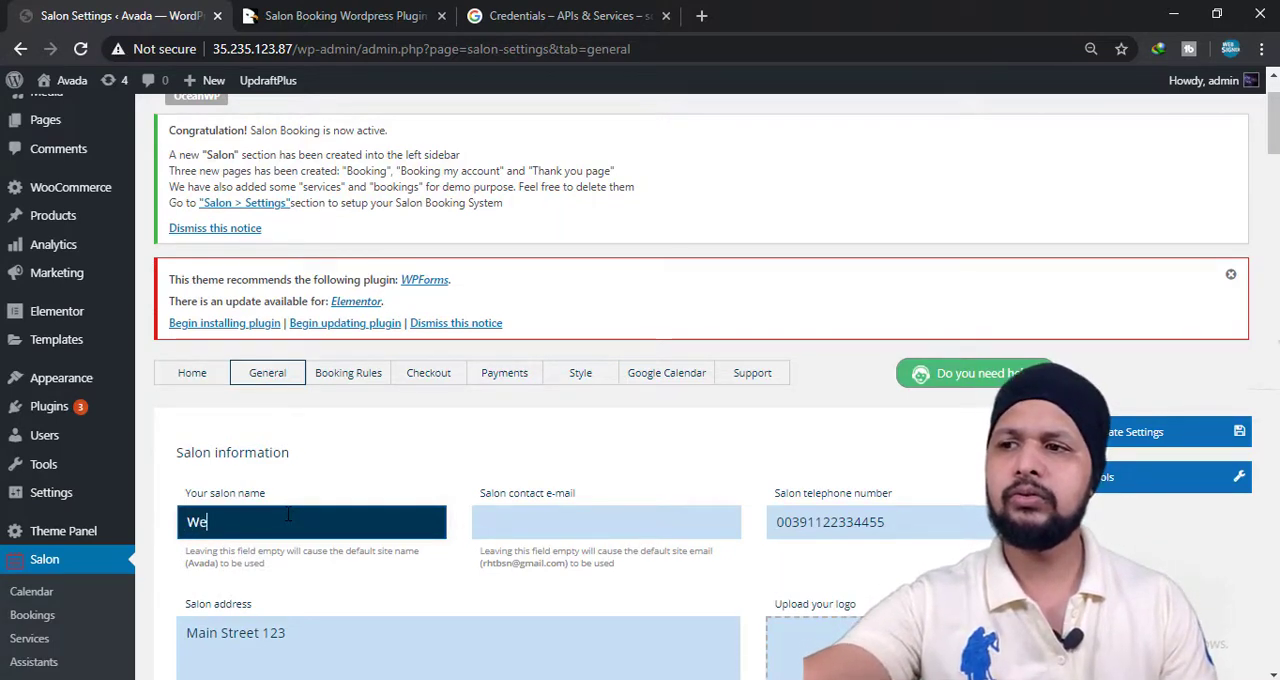
type("bsiner")
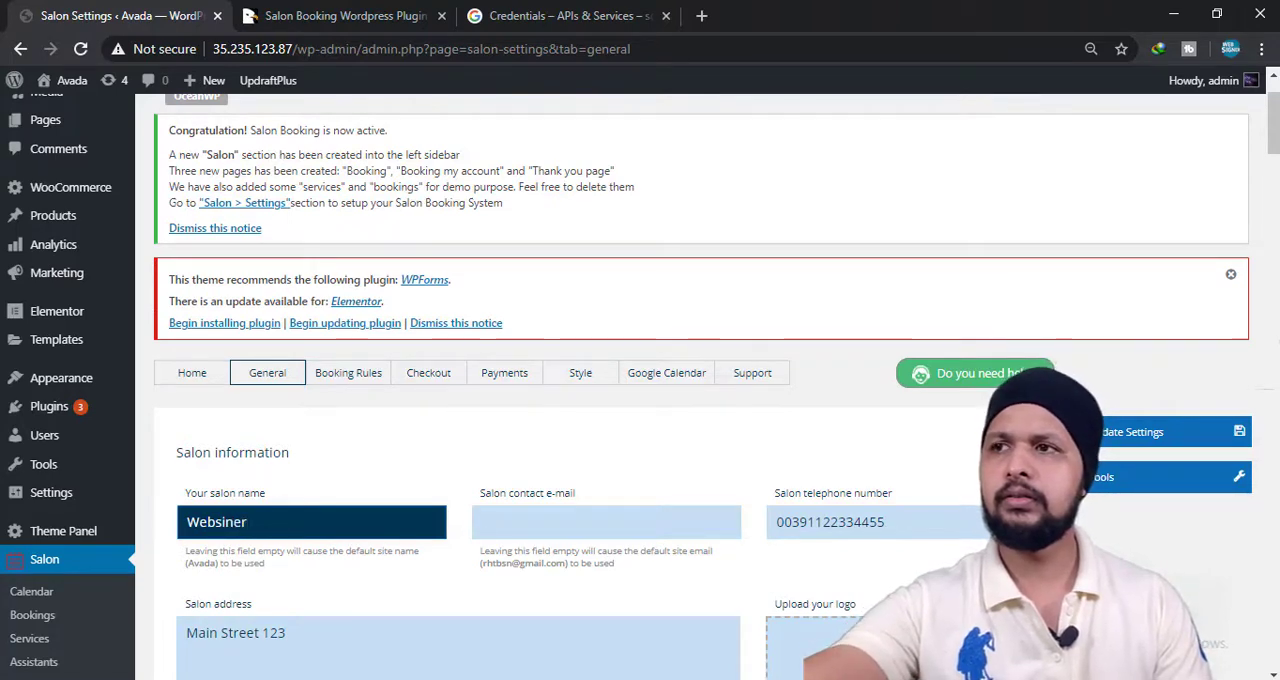
left_click(518, 520)
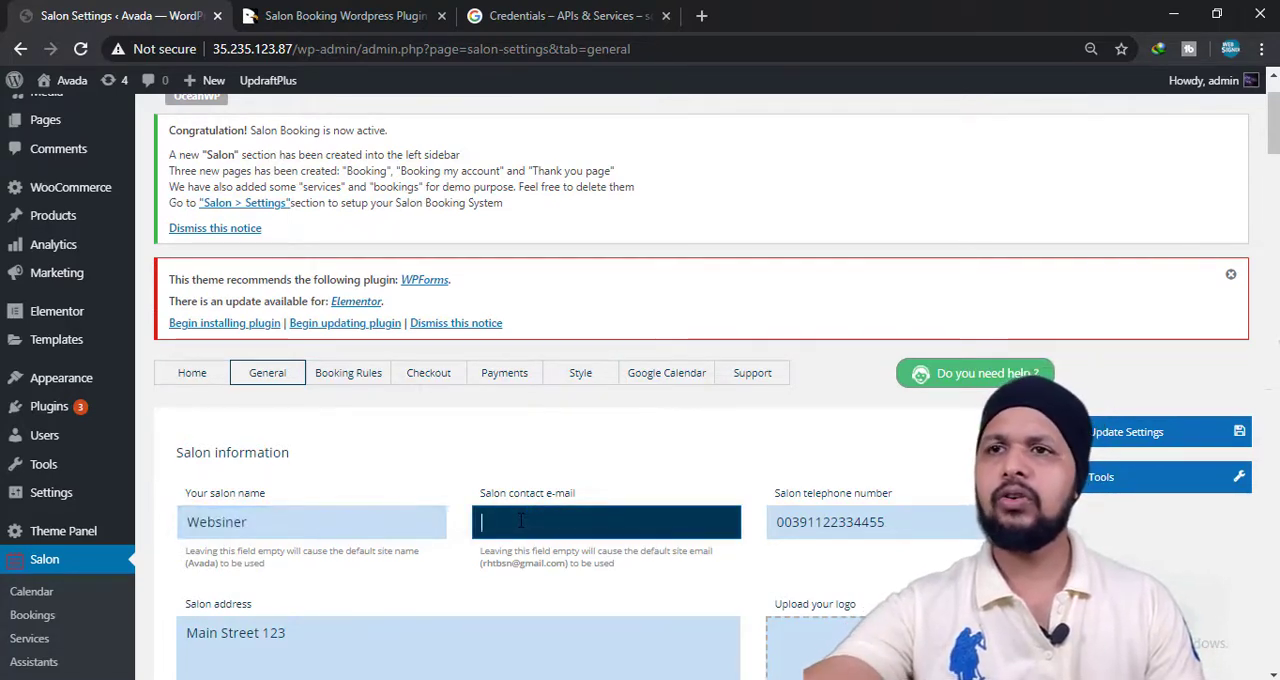
type("00000")
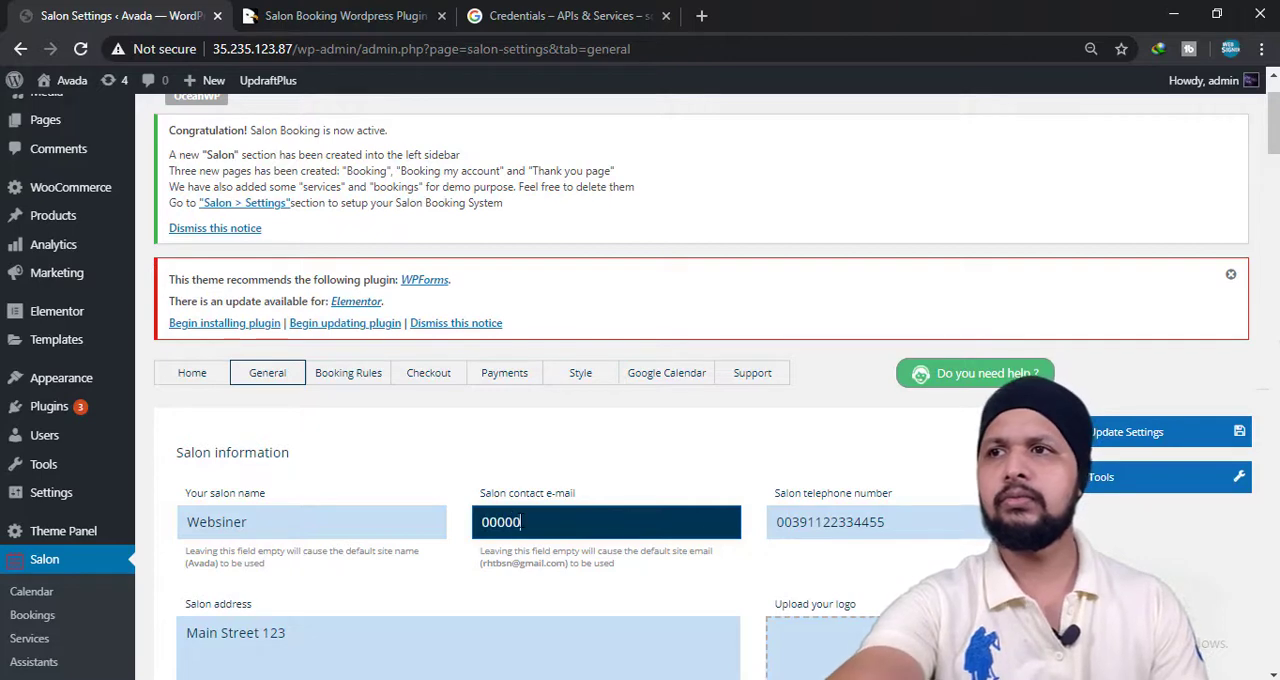
type("0000")
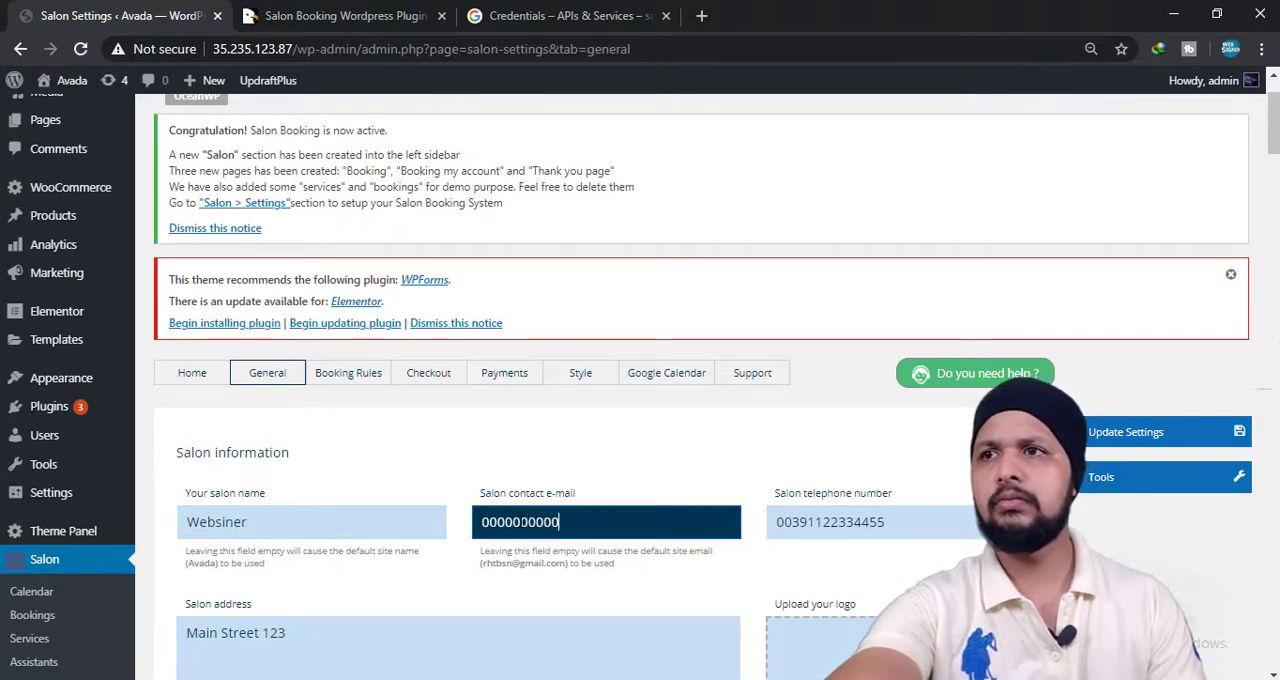
type("0")
Replace the content of the salon contact e-mail field with the salon's e-mail address.
left_click_drag(582, 517, 320, 531)
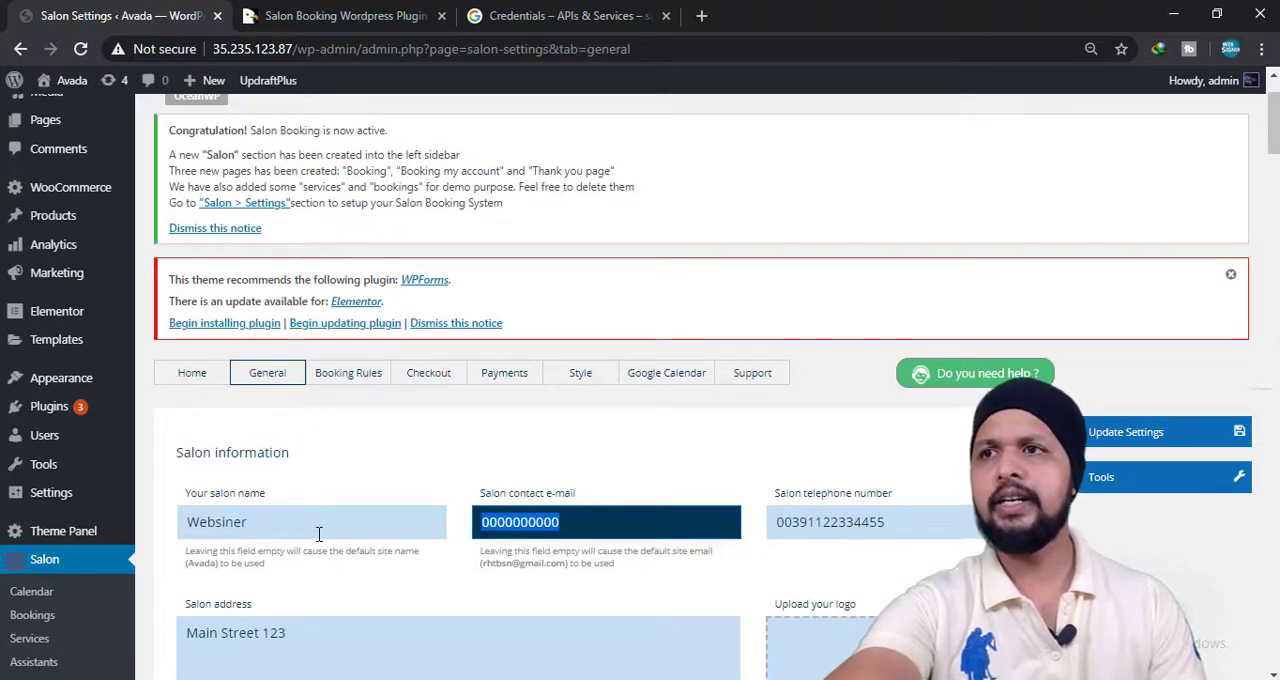
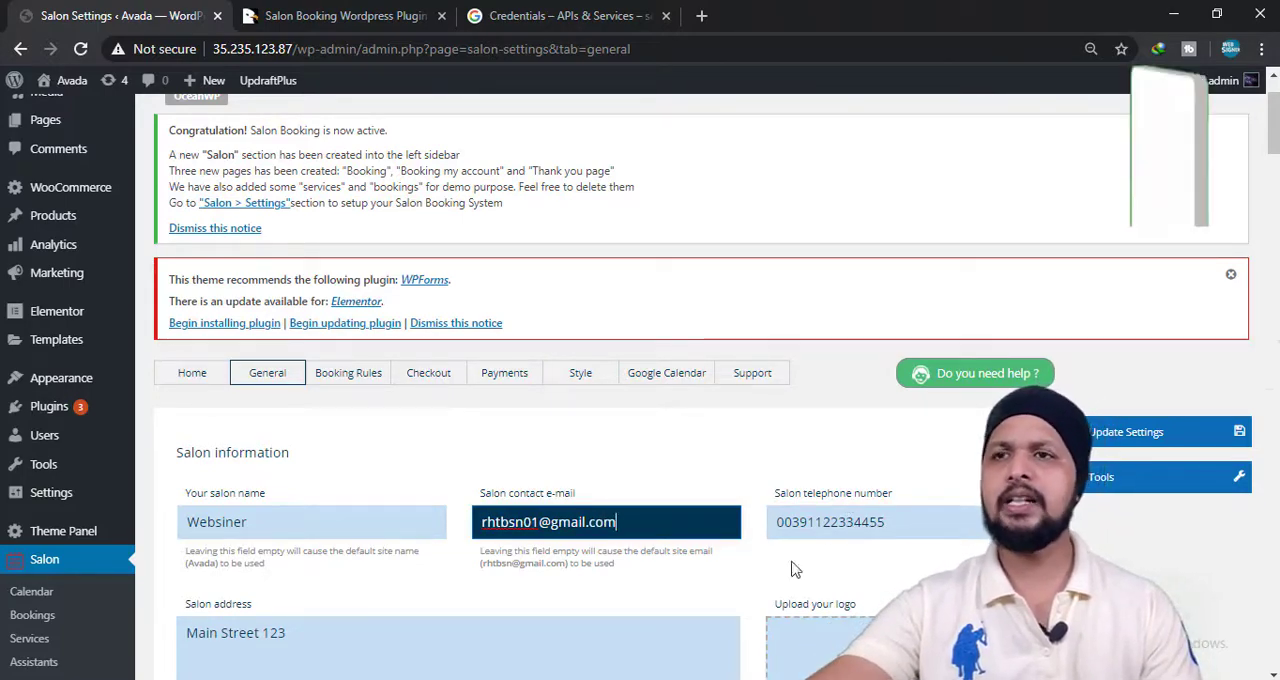
Look over the salon address, logo, booking notes and assistant selection options in the General settings.
scroll(791, 569, "down", 3)
scroll(582, 463, "down", 1)
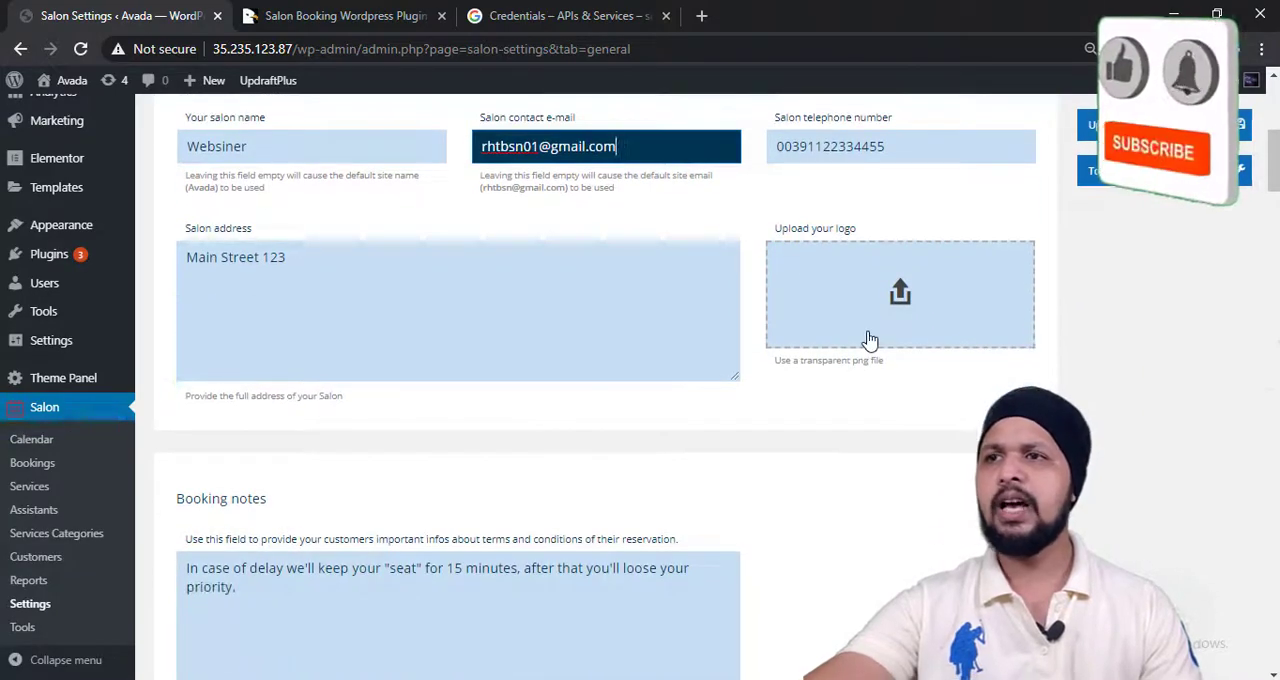
scroll(390, 532, "down", 5)
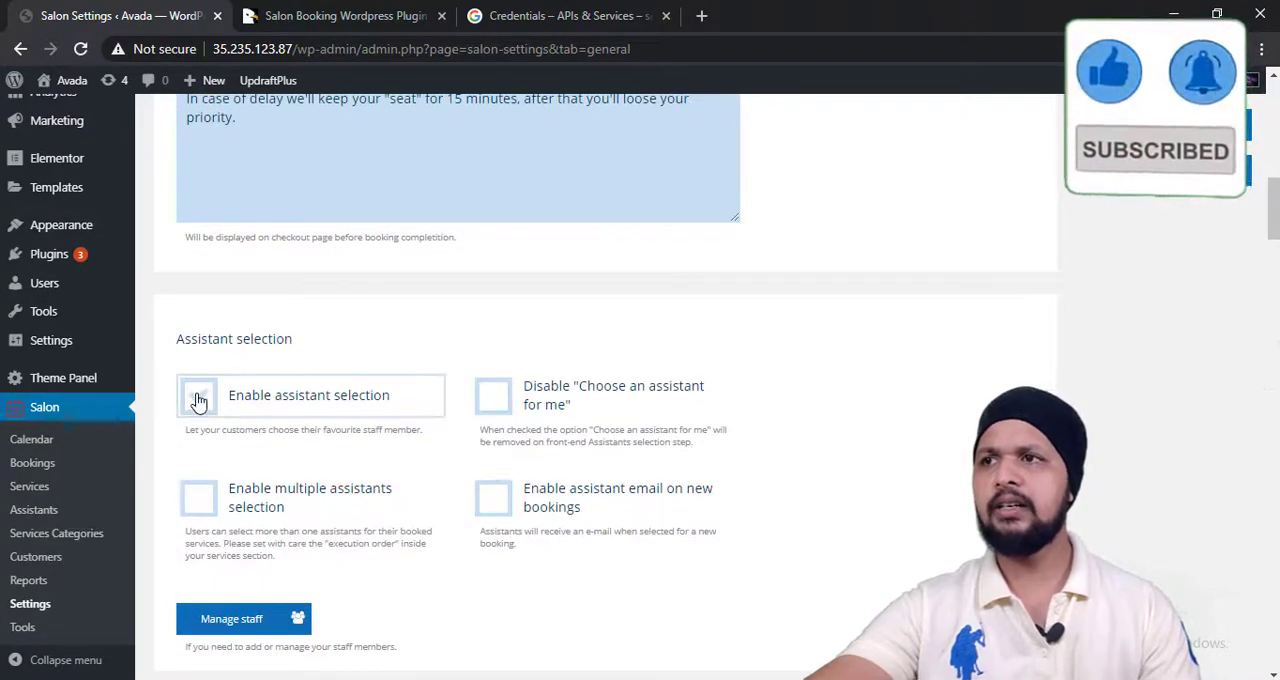
left_click(200, 400)
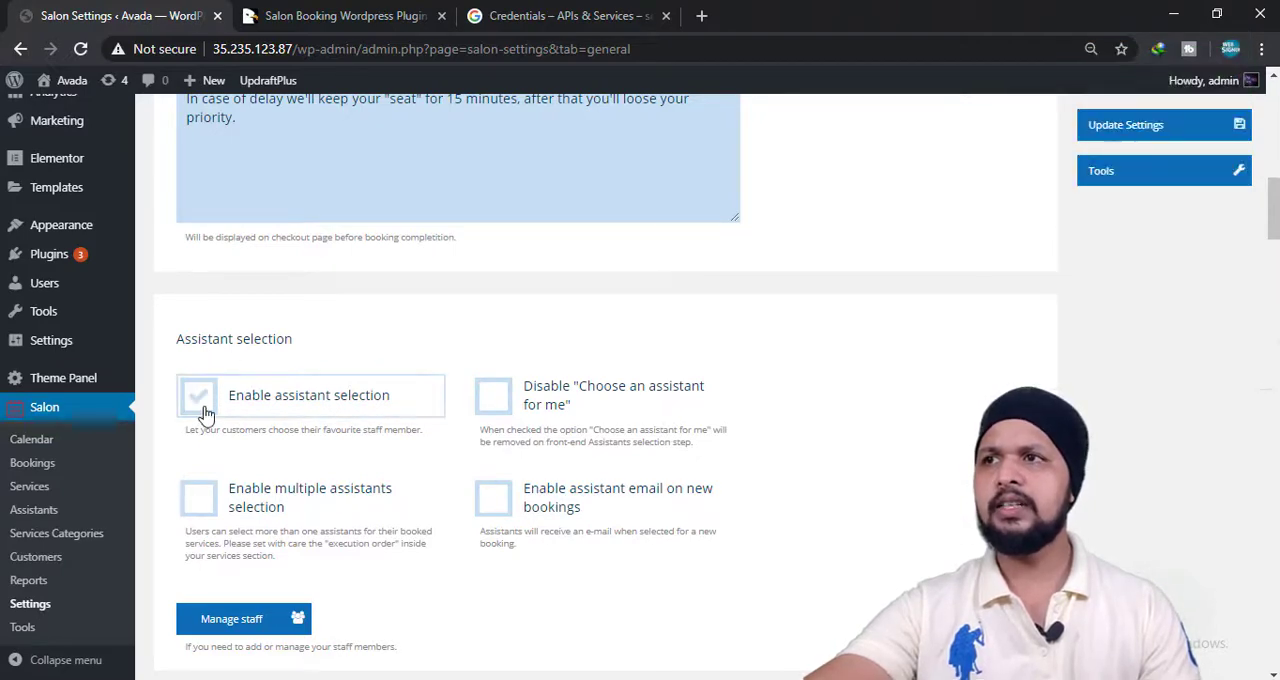
left_click(488, 399)
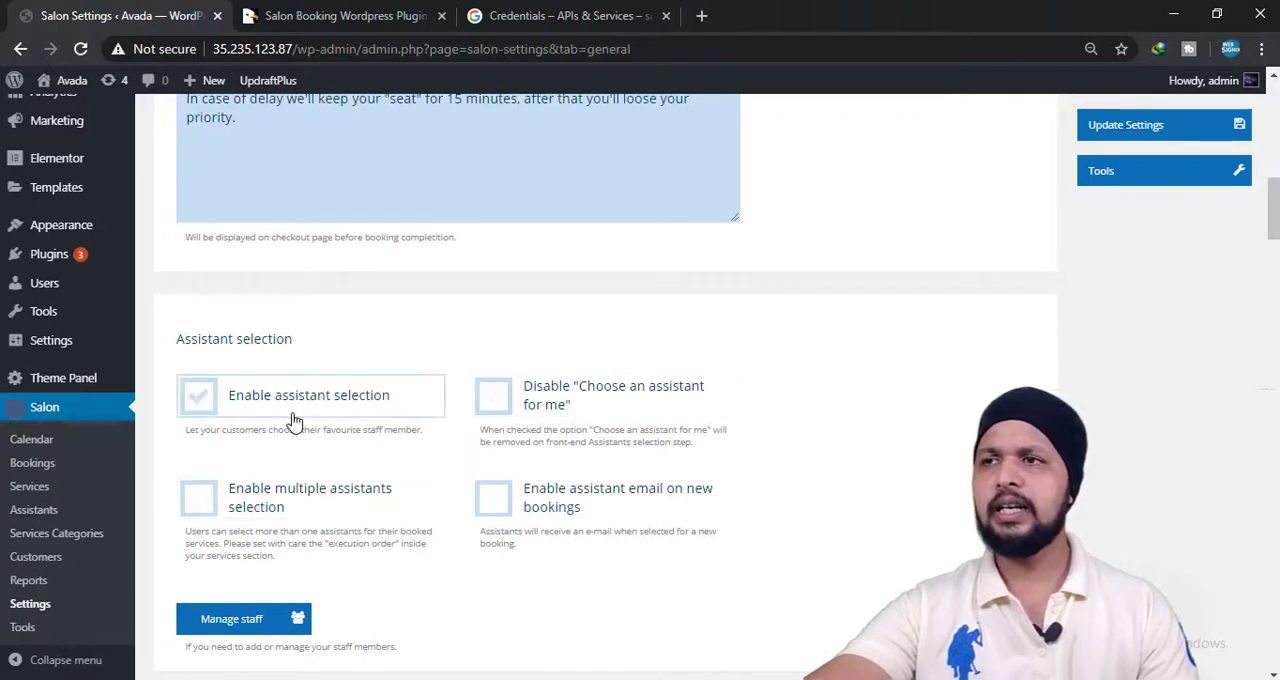
left_click(240, 405)
left_click(240, 405)
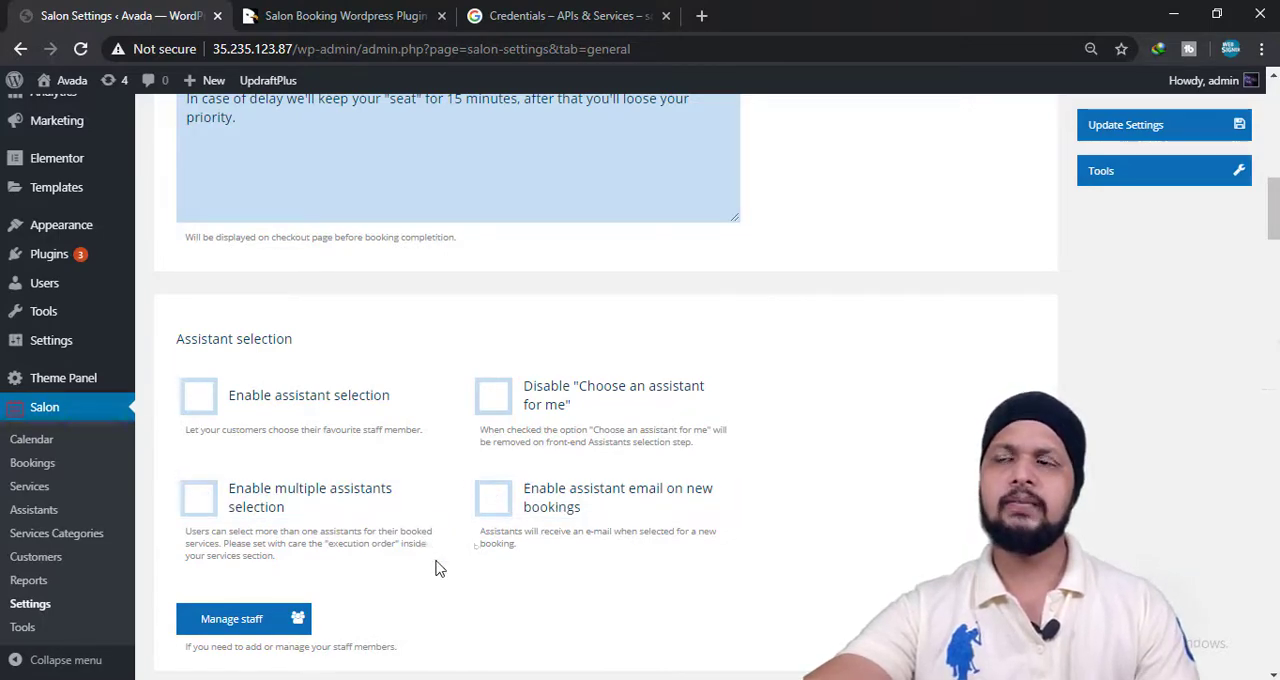
Open the staff management page, look over the list of assistants, and return to the General settings.
scroll(230, 590, "down", 1)
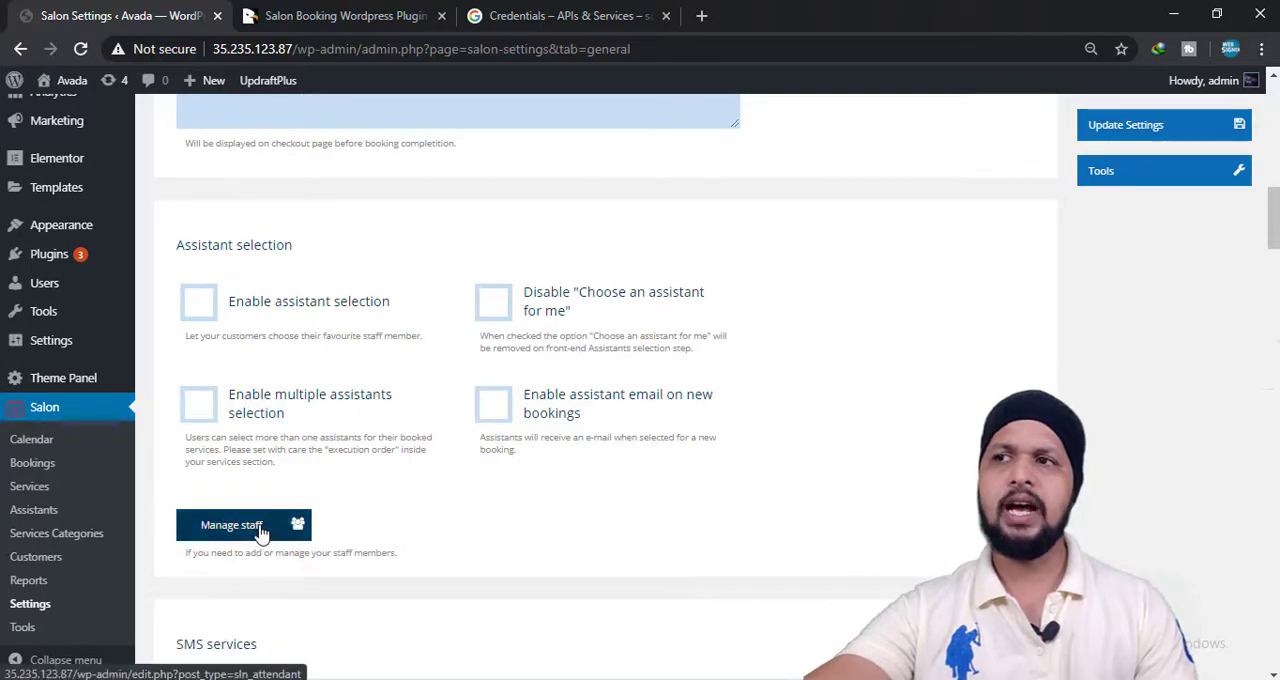
left_click(259, 533)
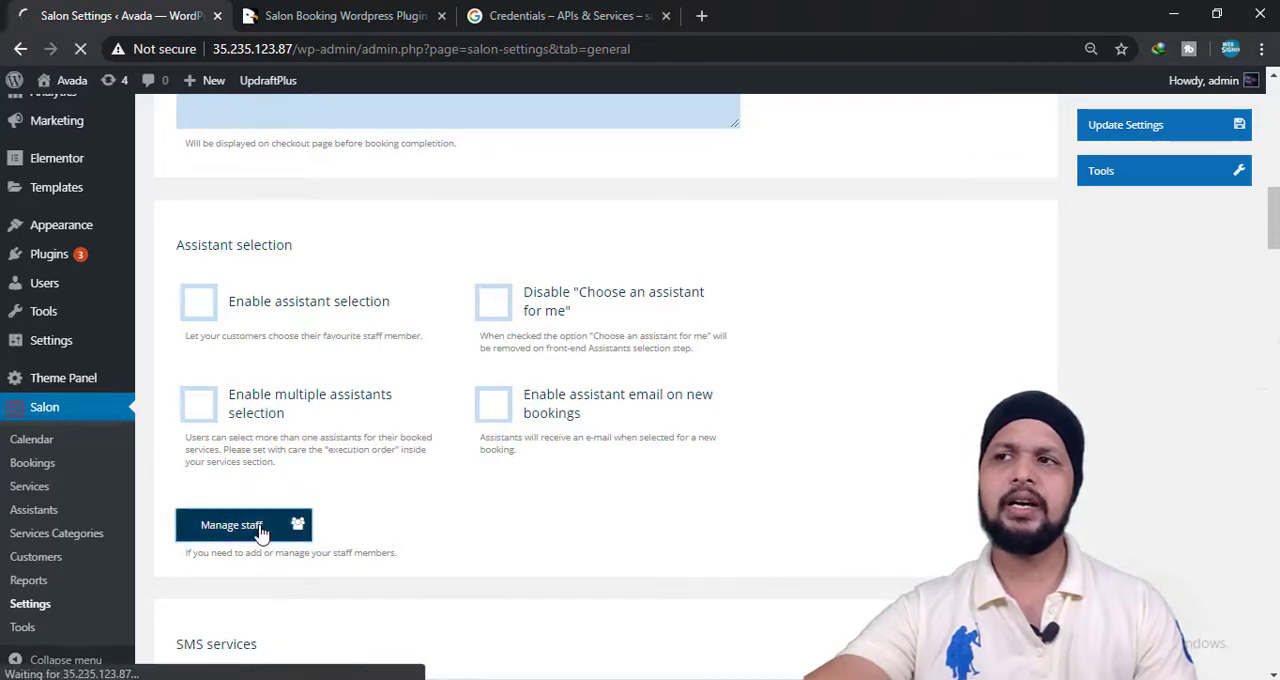
scroll(342, 458, "down", 3)
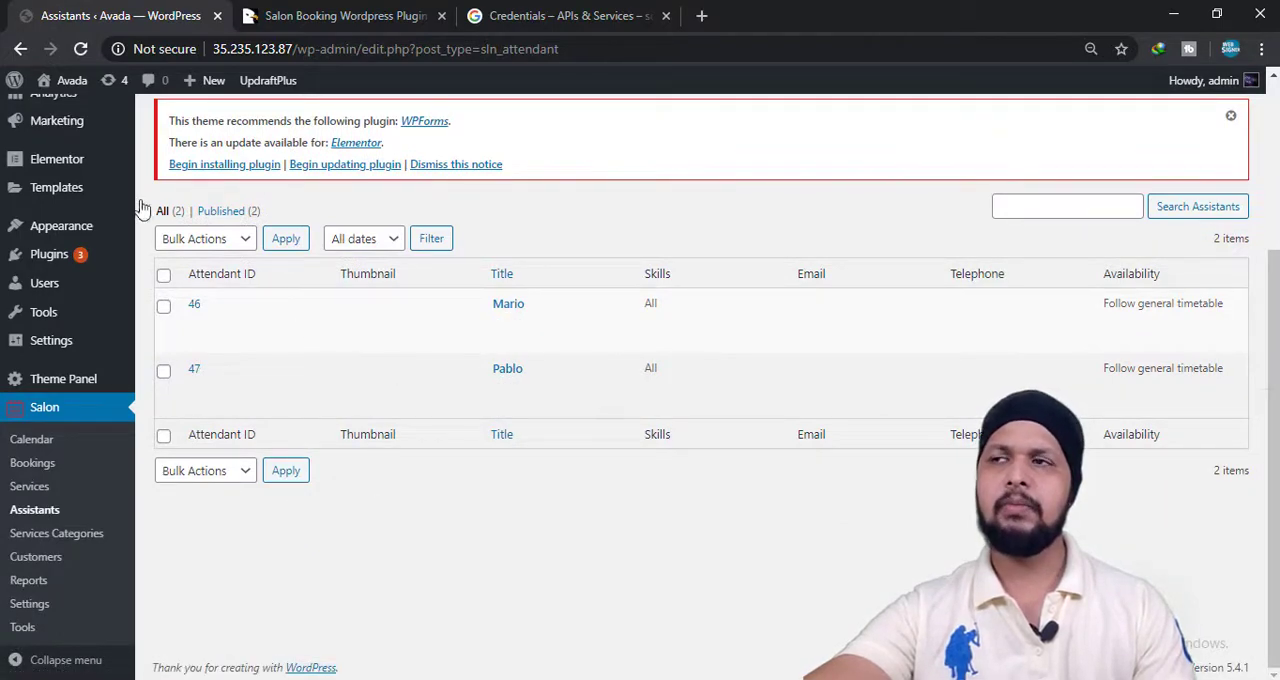
left_click(19, 49)
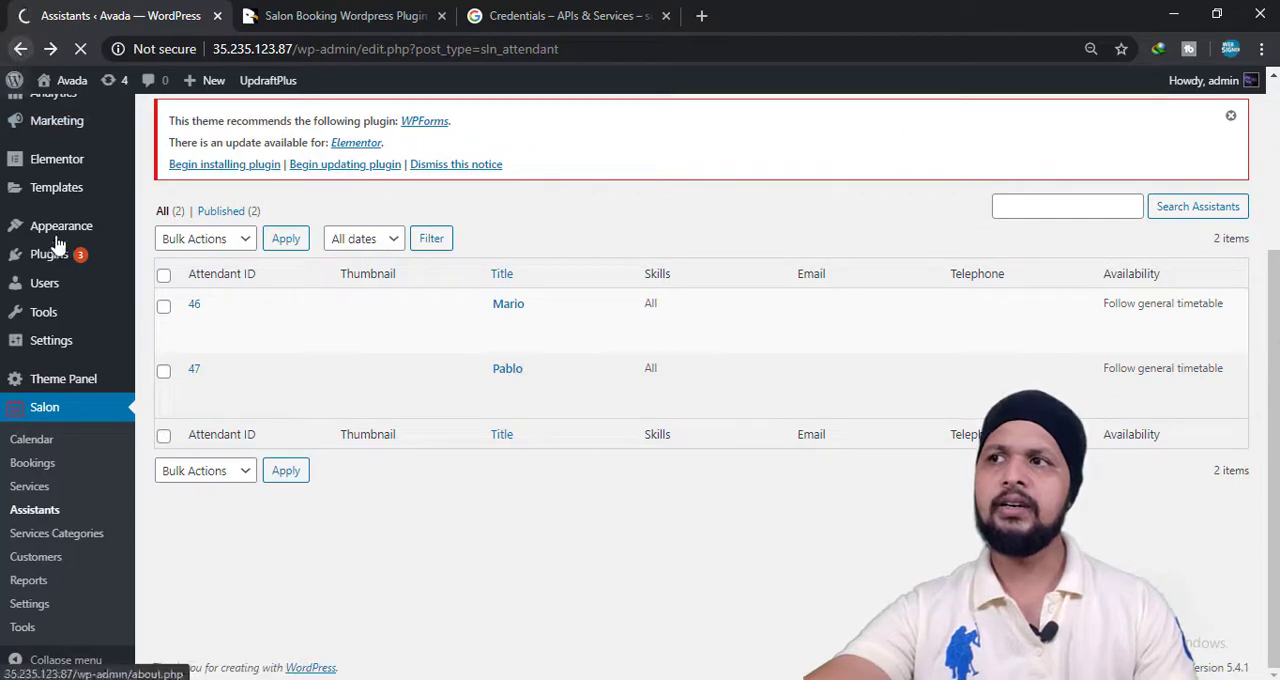
Examine the available service providers in the SMS services section and close the list without choosing another one.
scroll(370, 525, "down", 2)
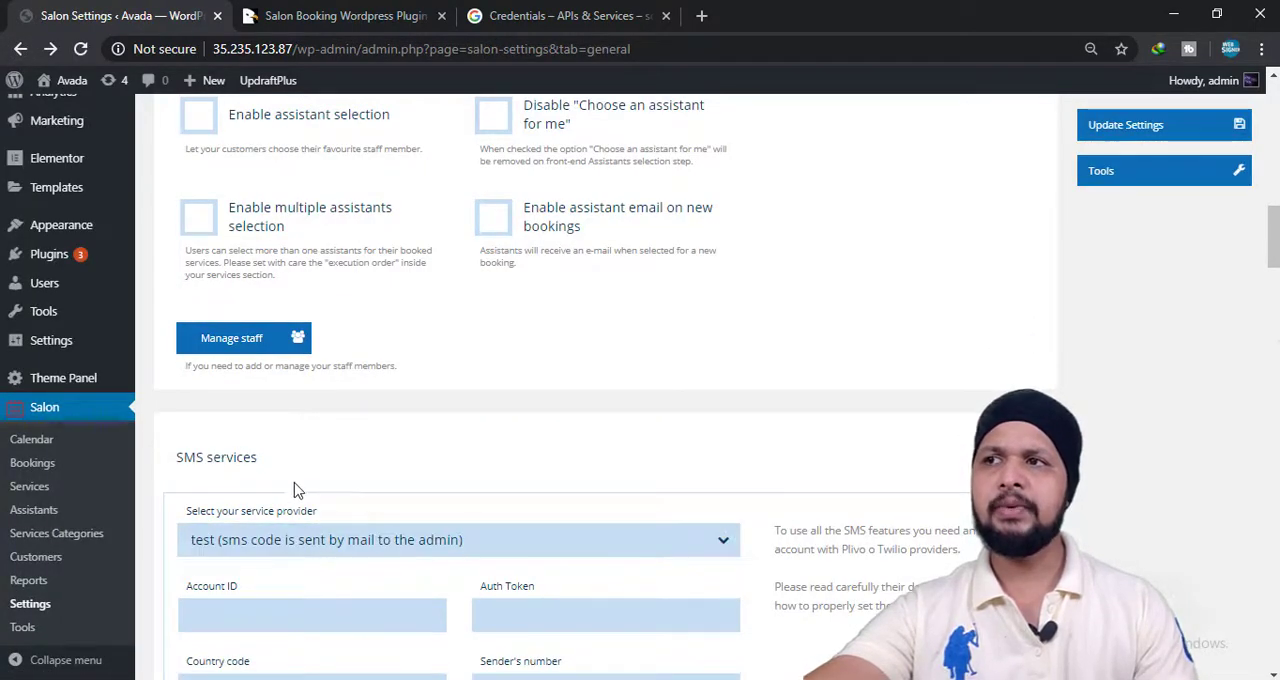
scroll(300, 525, "down", 2)
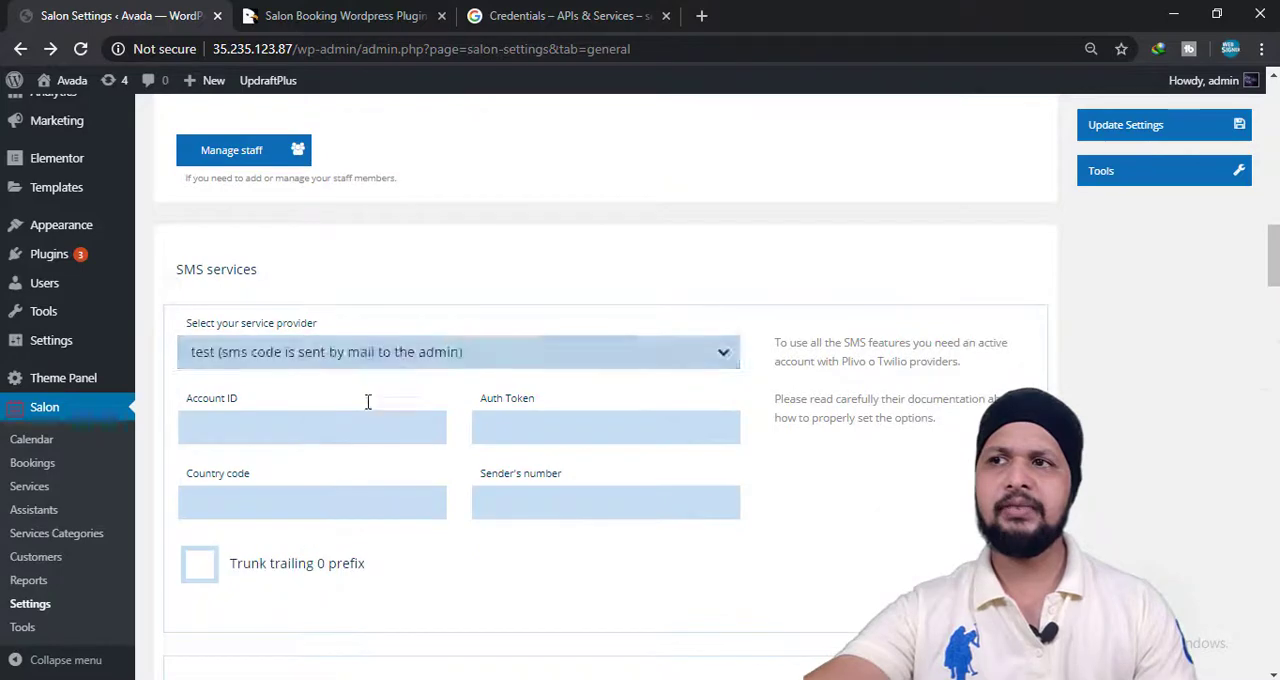
left_click(318, 369)
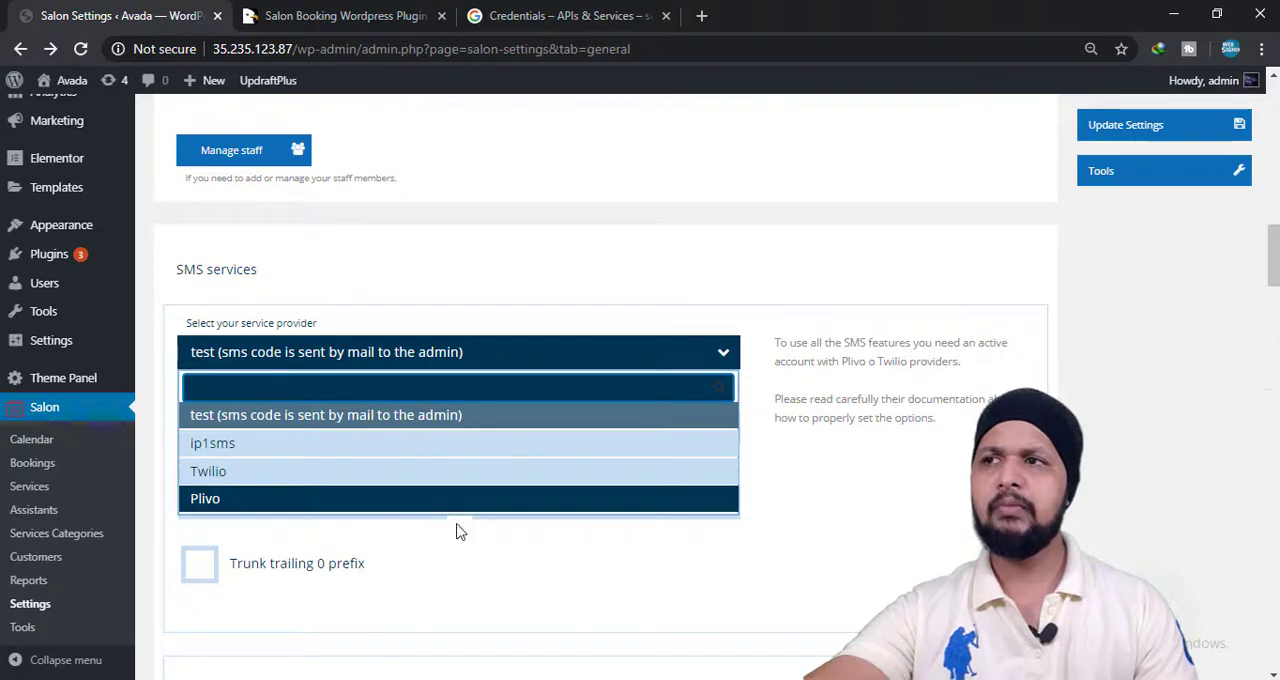
left_click(487, 562)
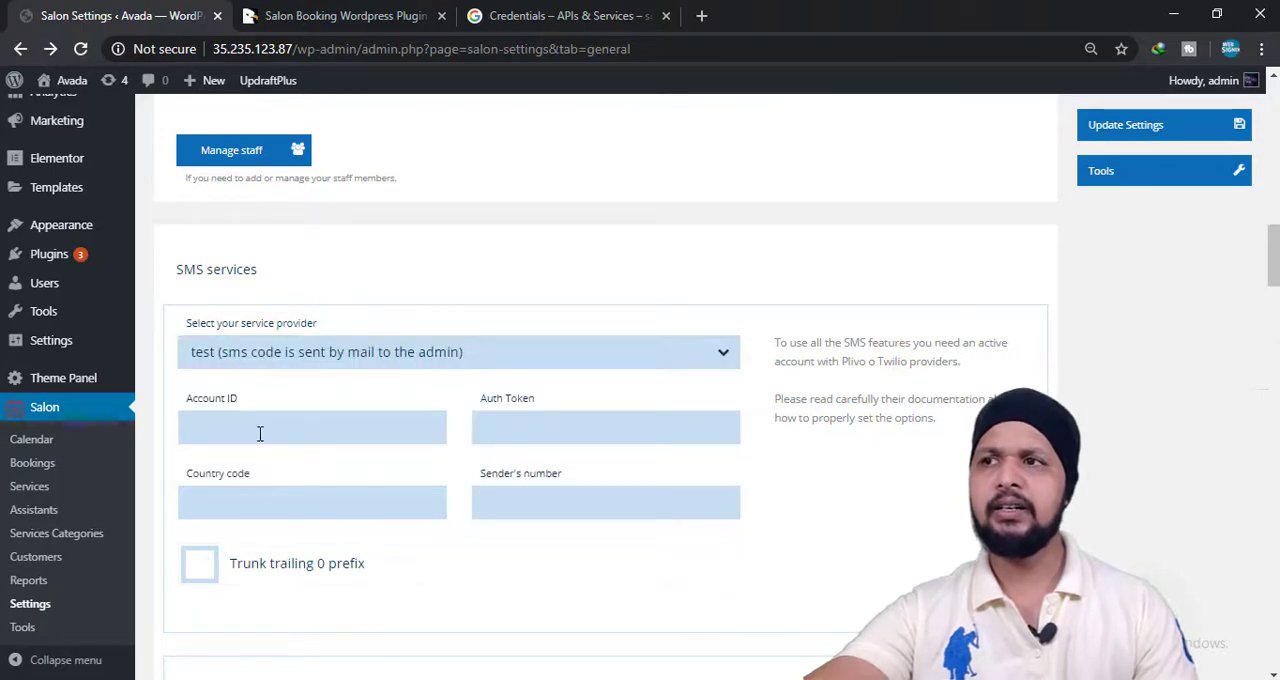
Look over the SMS account fields, the SMS notification options and message, the SMS verification option and the SMS test console.
scroll(443, 486, "down", 2)
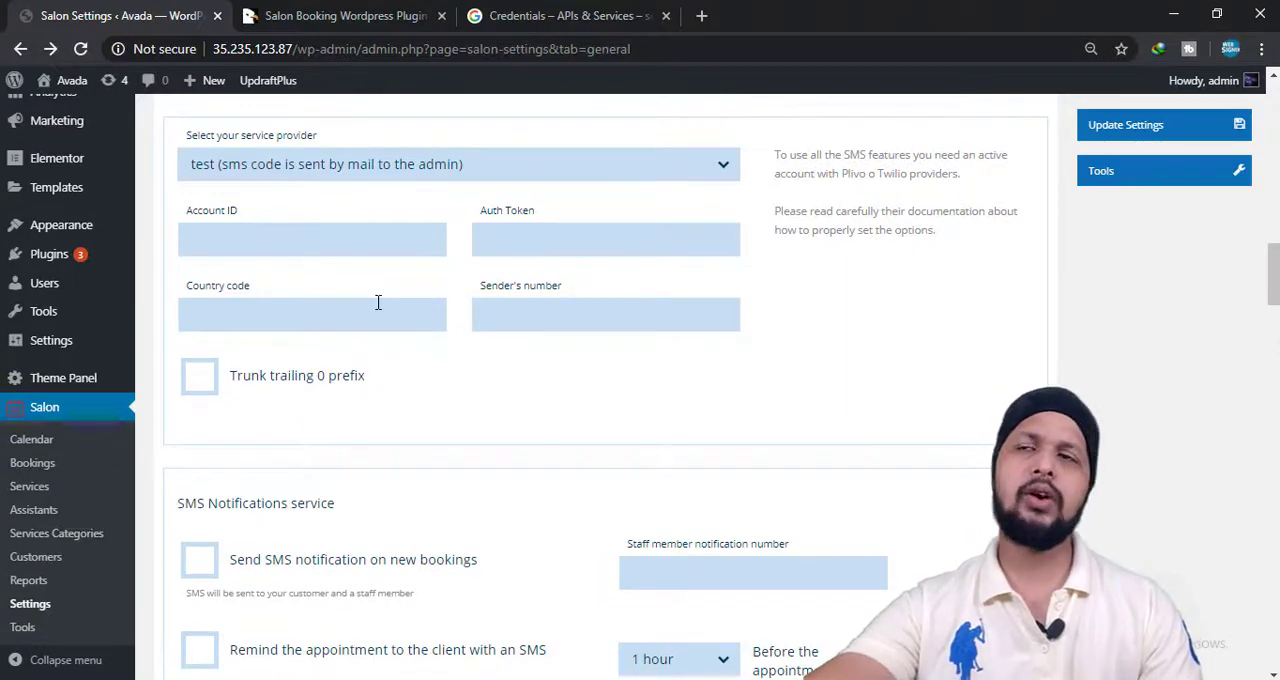
scroll(258, 500, "down", 1)
scroll(258, 500, "down", 1)
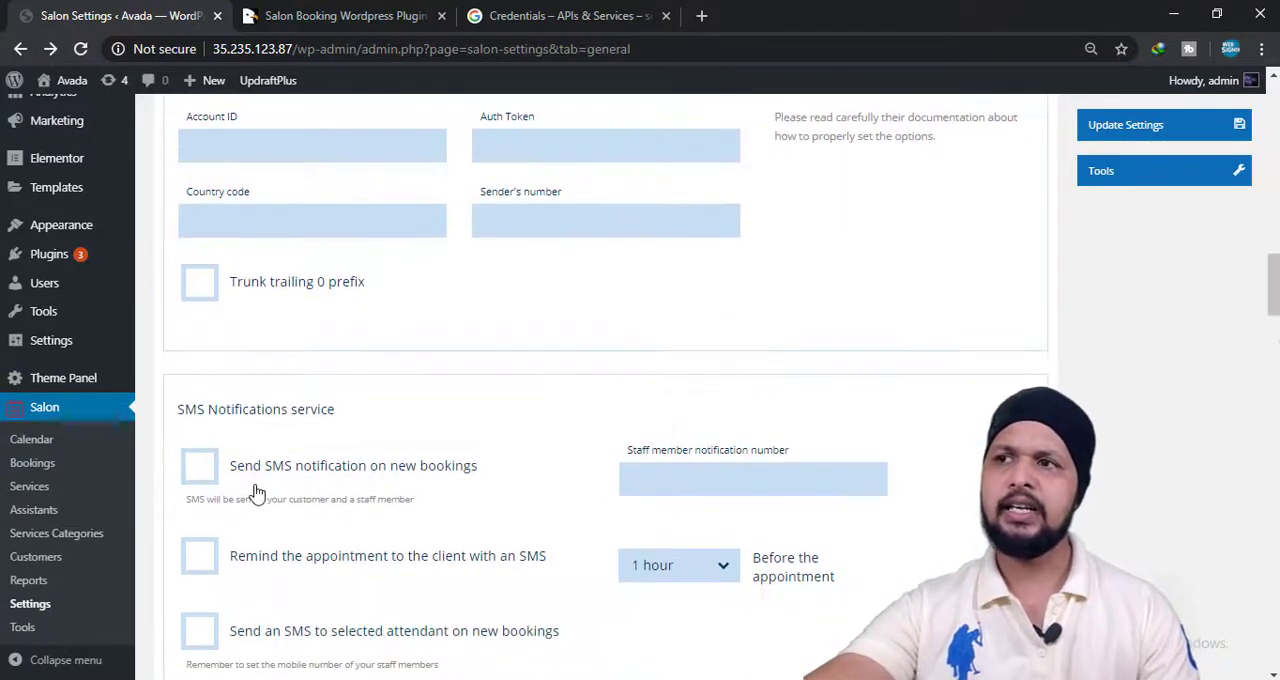
scroll(447, 592, "down", 3)
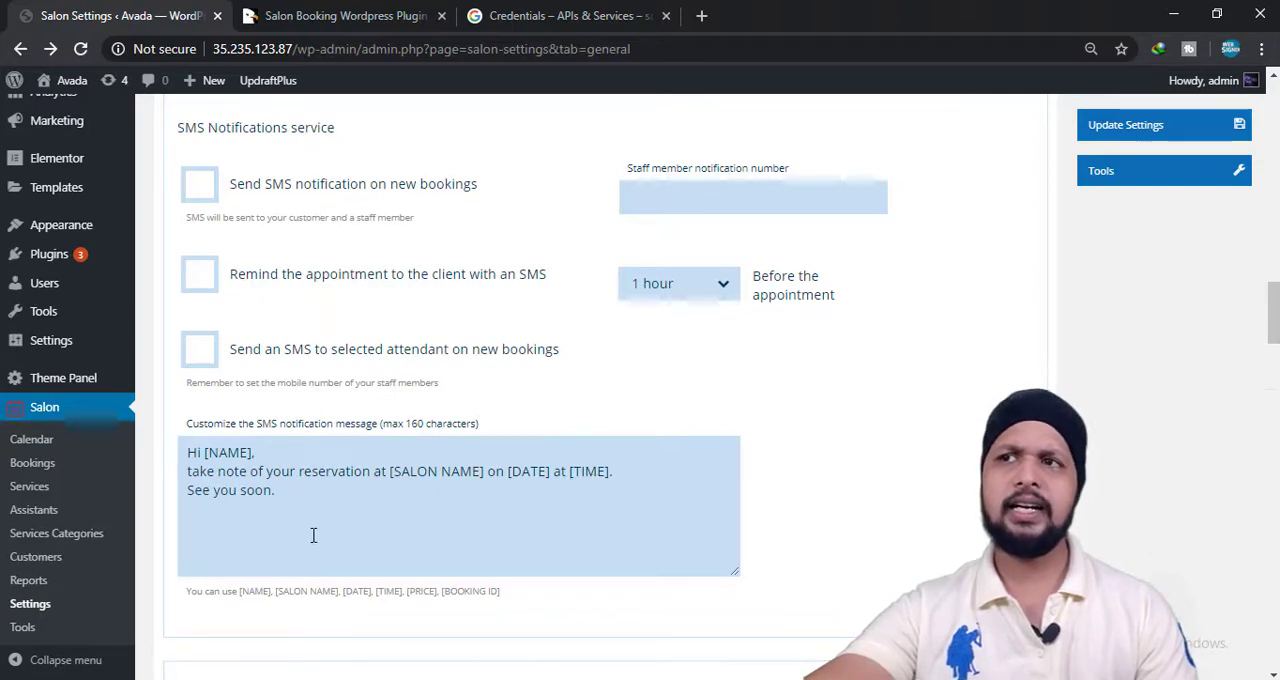
scroll(290, 534, "down", 3)
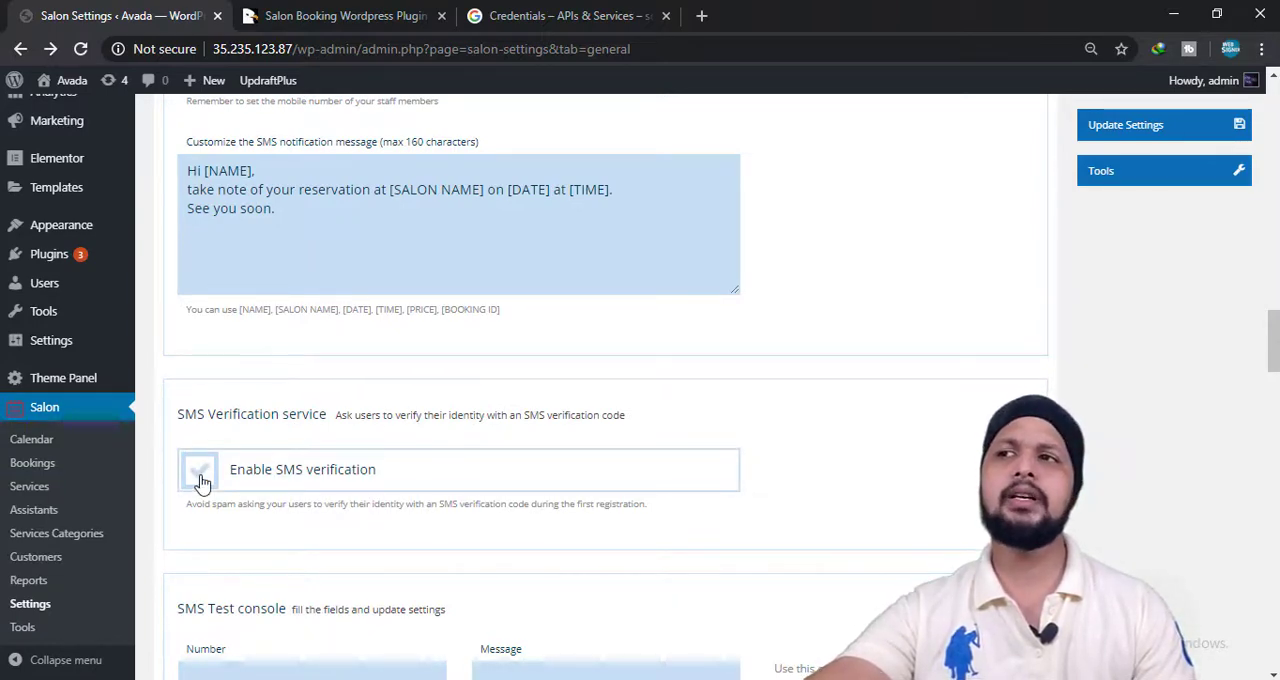
scroll(201, 490, "down", 1)
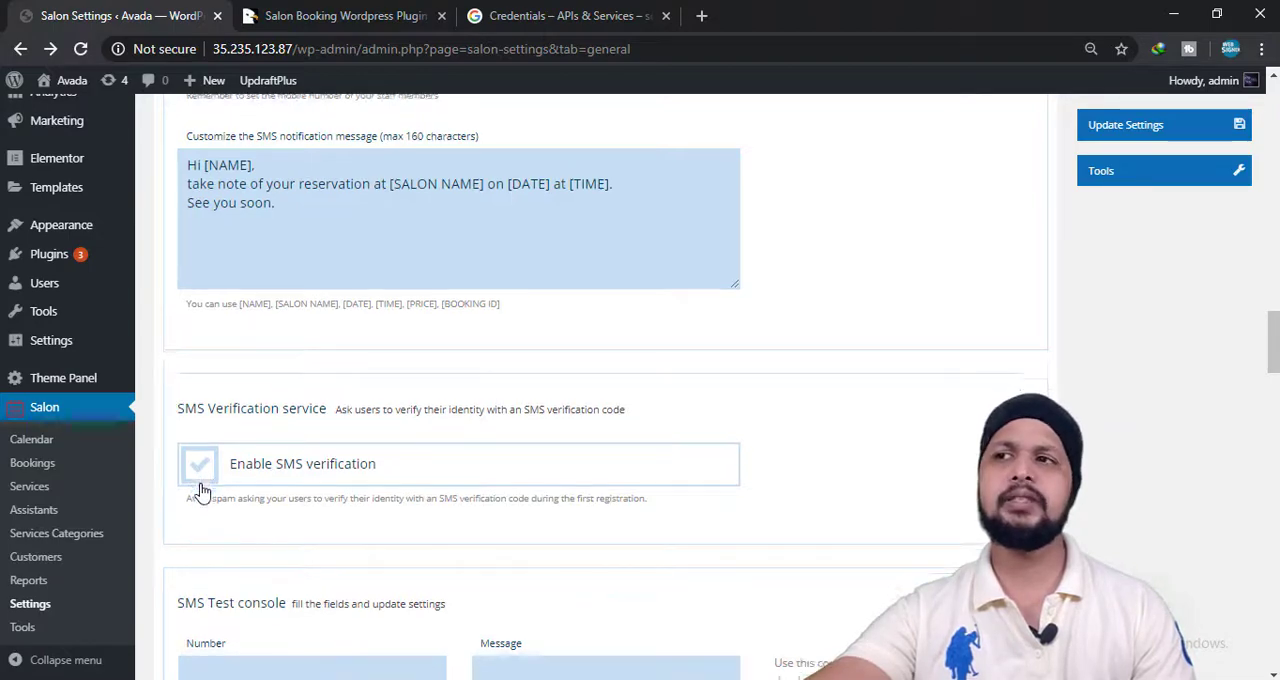
scroll(228, 511, "down", 4)
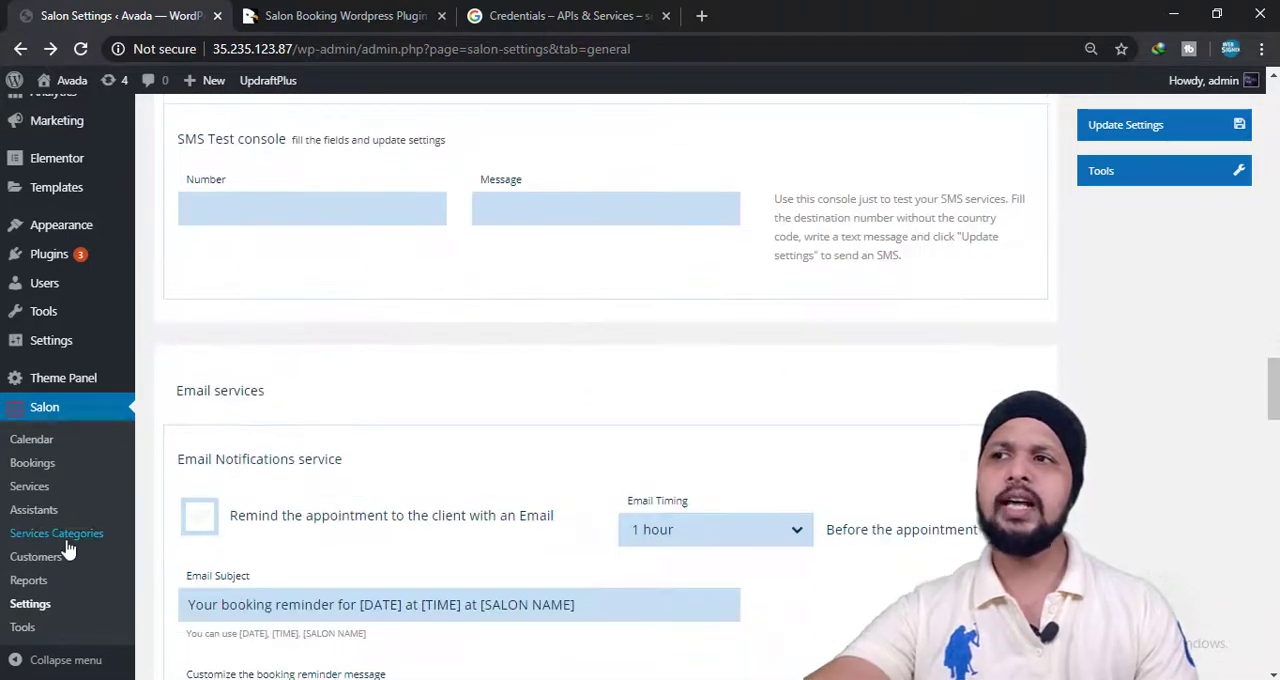
Look over the email notification, automatic follow-up, feedback reminder and Onesignal notification settings.
scroll(248, 490, "down", 3)
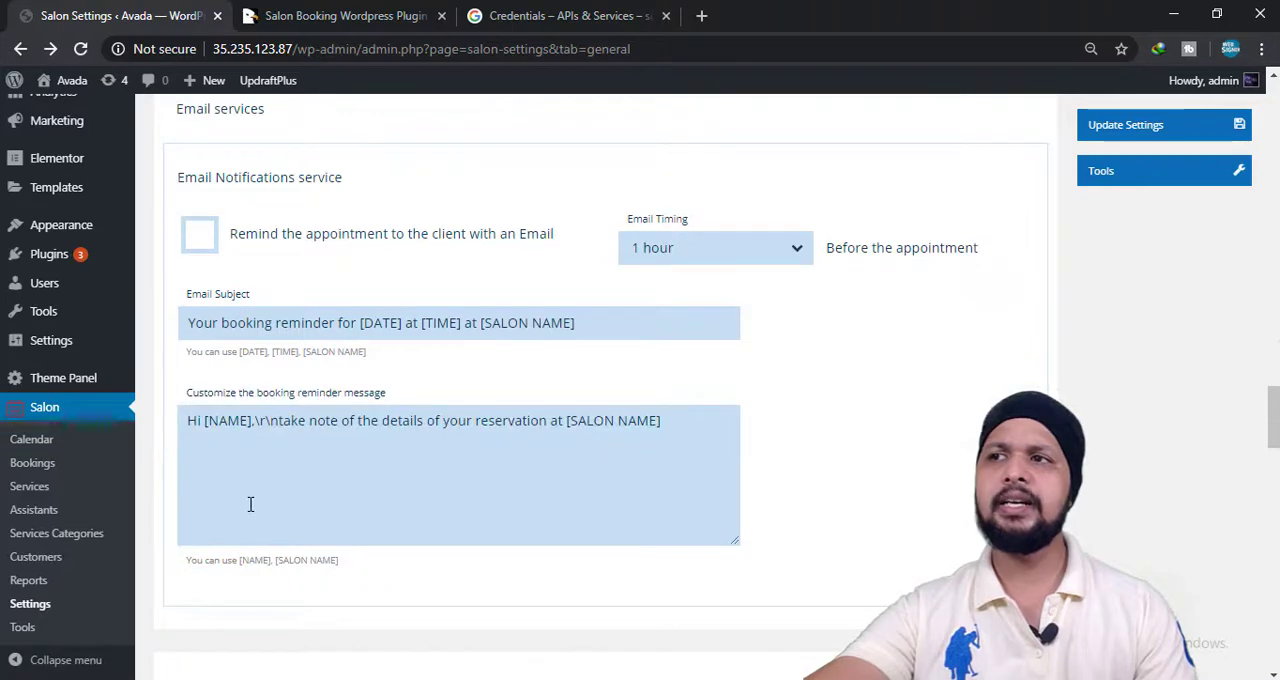
scroll(251, 503, "down", 4)
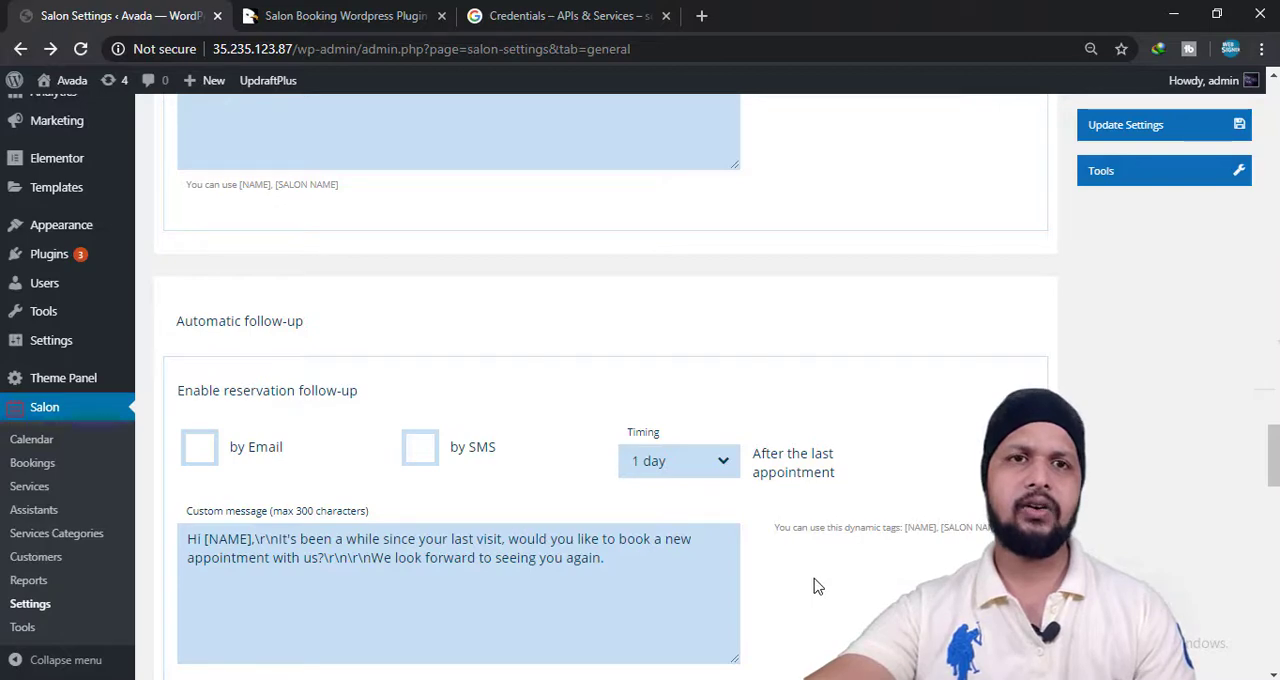
scroll(810, 585, "down", 6)
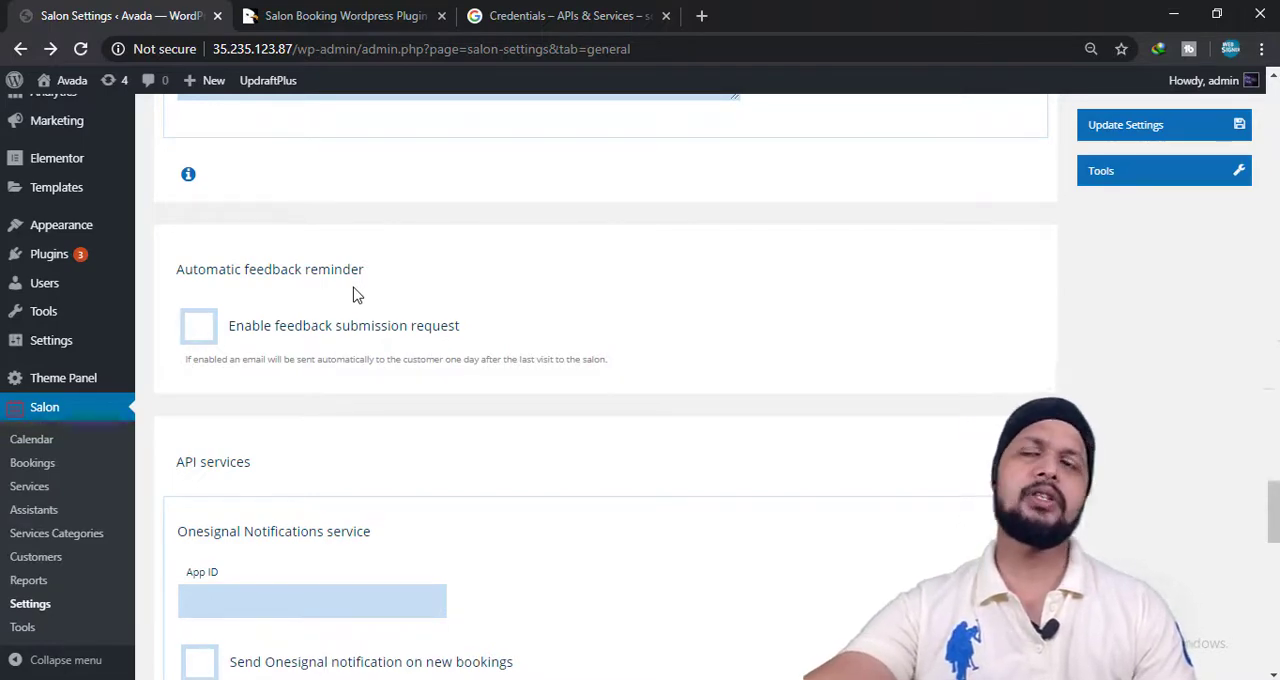
scroll(311, 430, "down", 2)
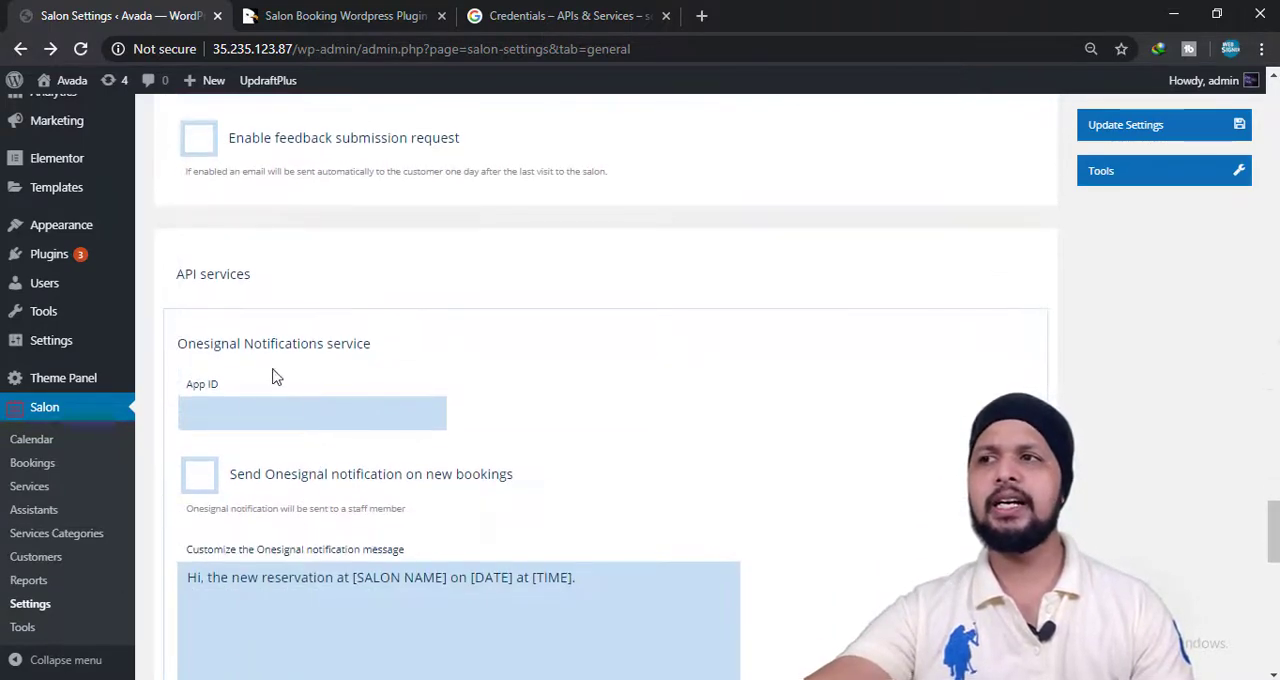
left_click(230, 418)
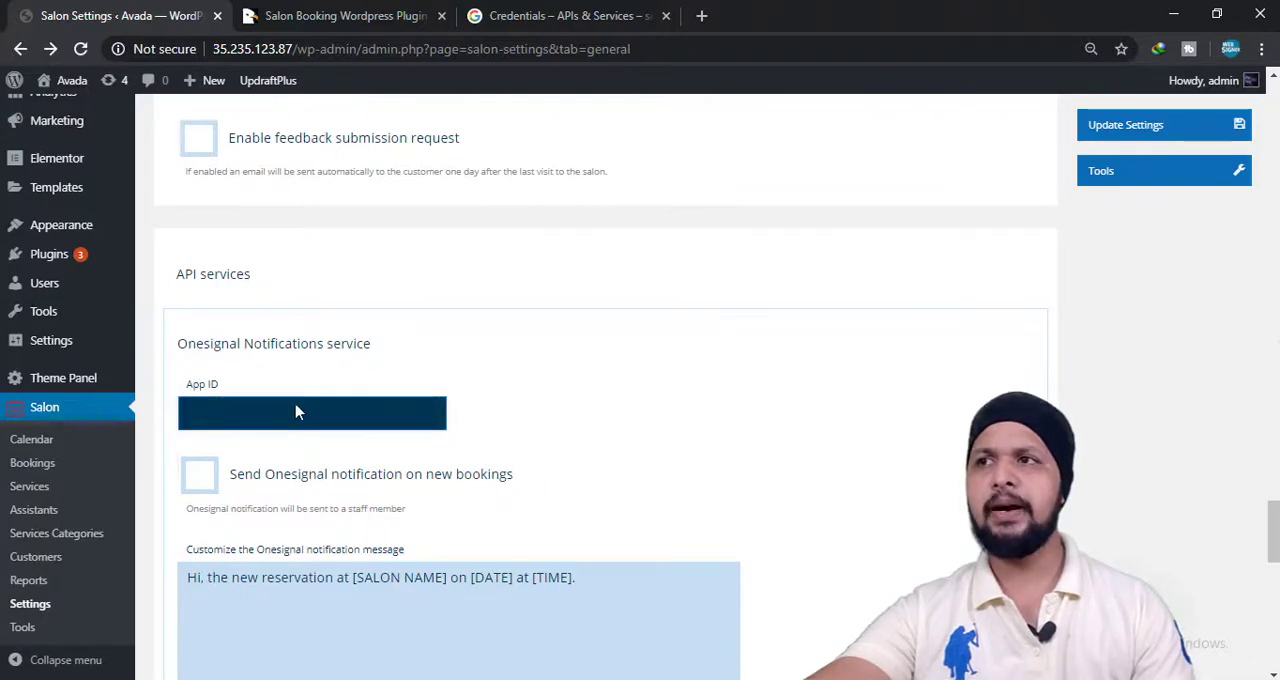
left_click(281, 476)
Look over the date and time, Ajax steps, bootstrap assets and administration rule settings.
scroll(280, 478, "down", 5)
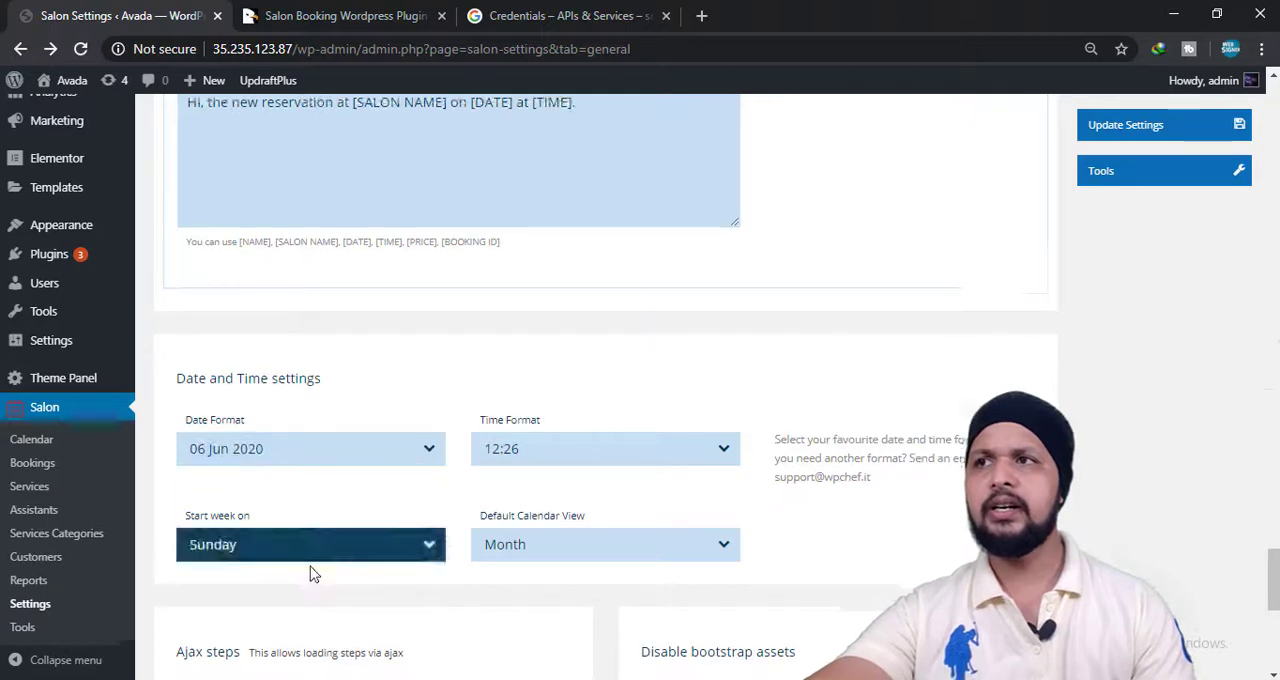
scroll(314, 571, "down", 2)
scroll(406, 420, "down", 2)
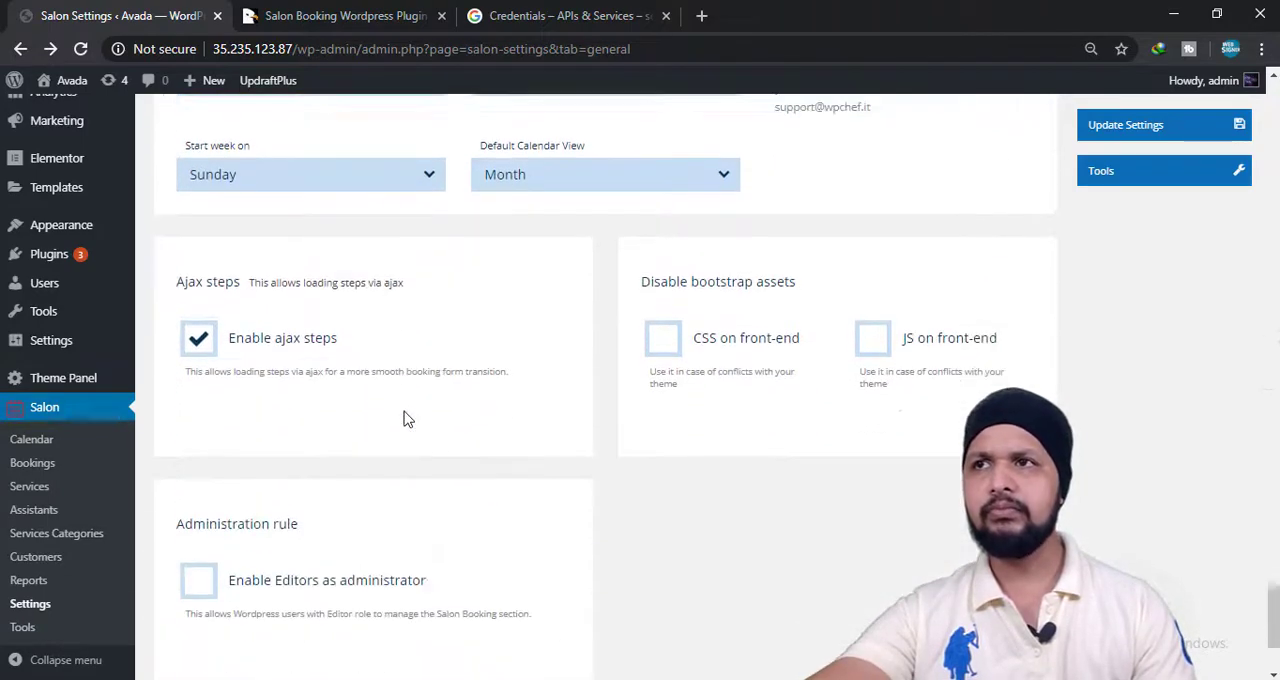
scroll(498, 336, "down", 1)
scroll(498, 336, "down", 1)
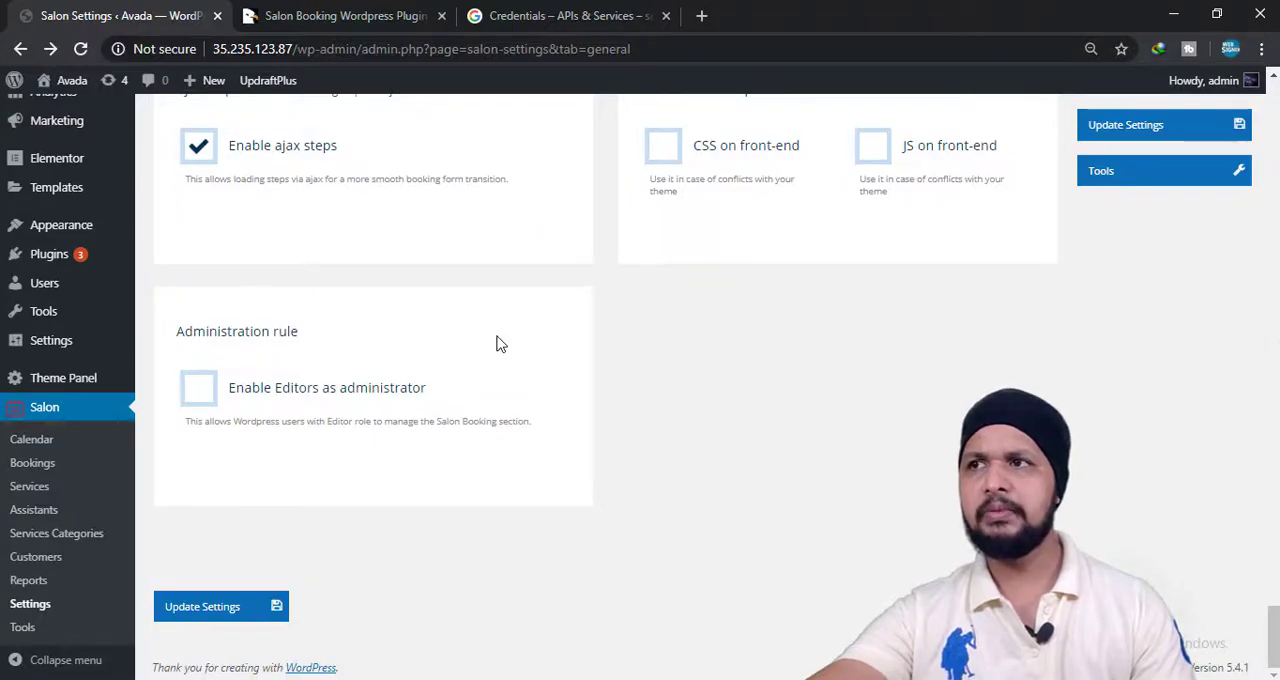
Open the Booking Rules settings and look over the availability modes.
scroll(498, 343, "up", 15)
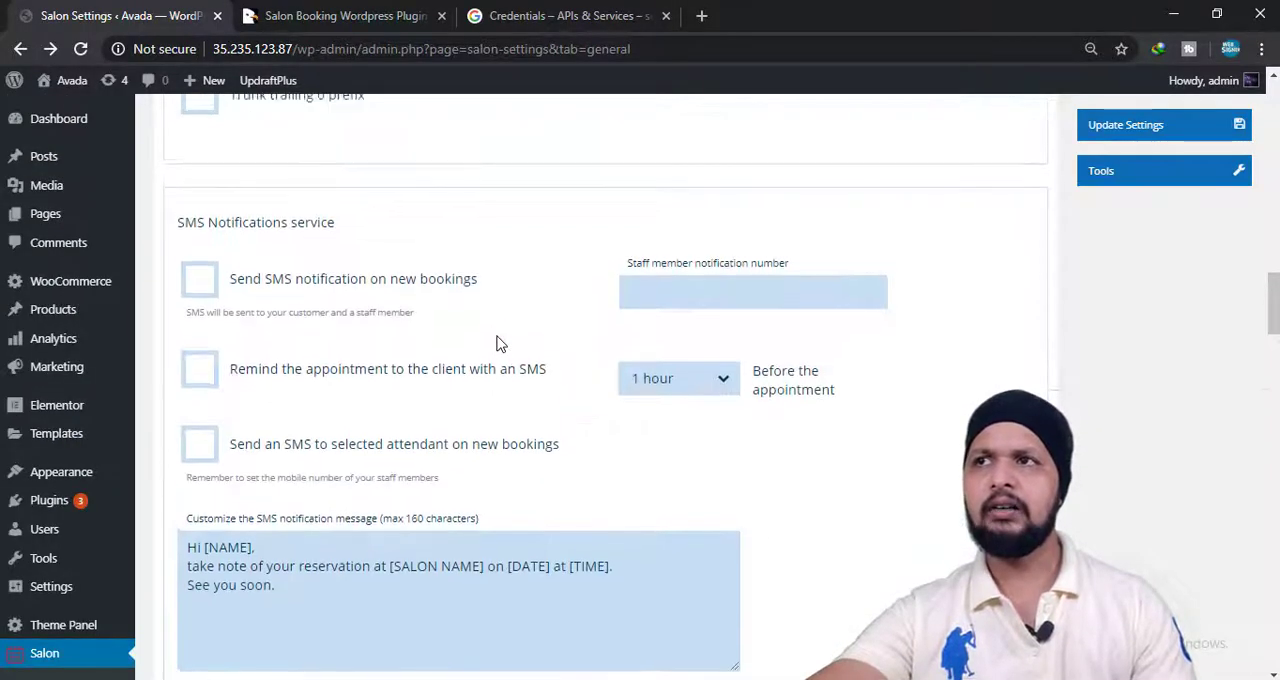
scroll(500, 343, "up", 10)
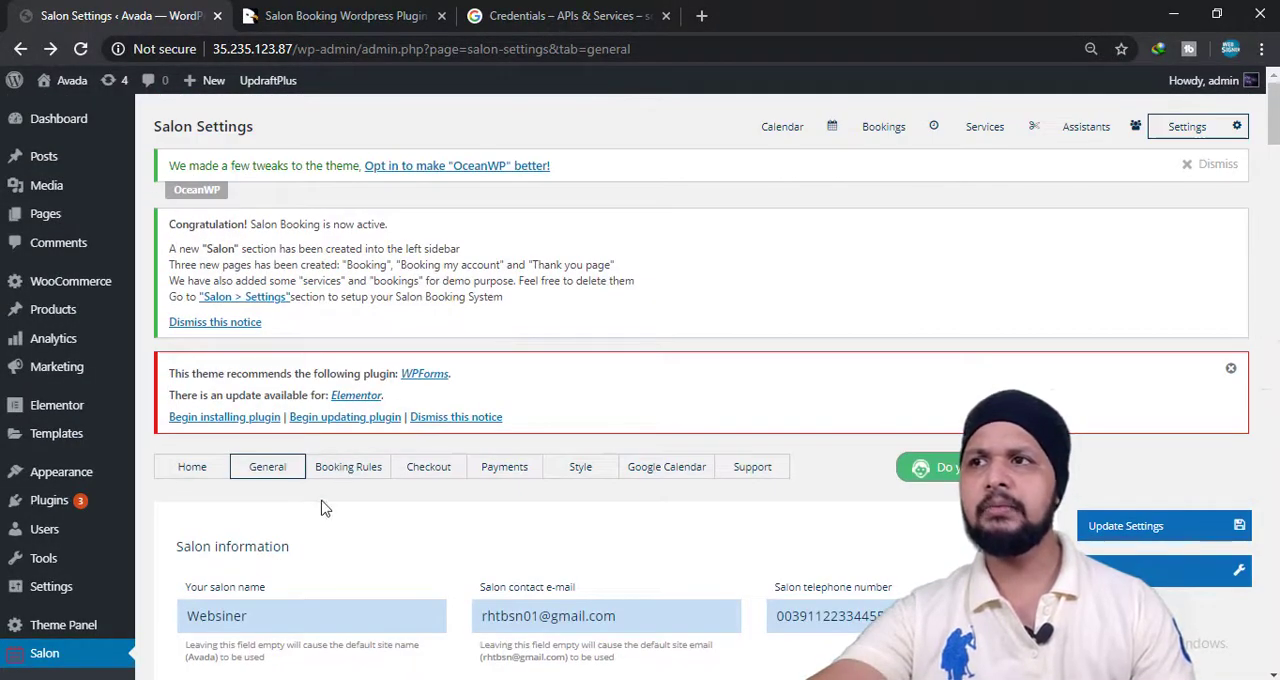
left_click(338, 480)
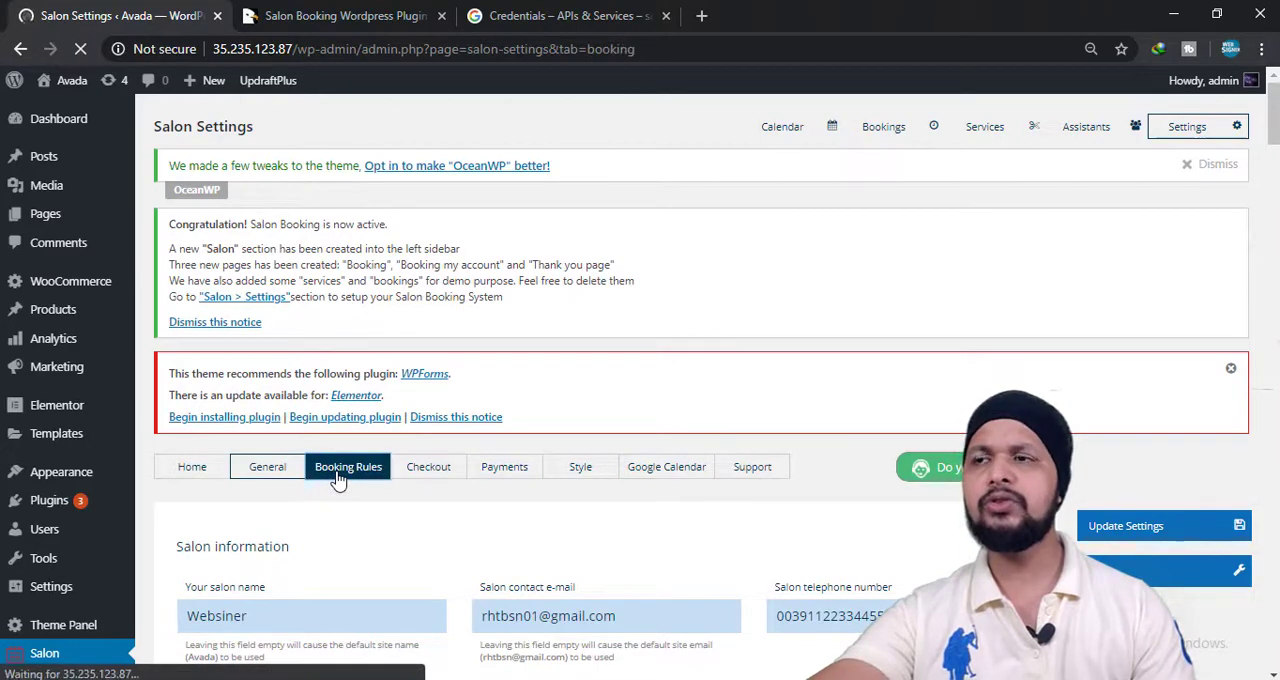
scroll(338, 481, "down", 2)
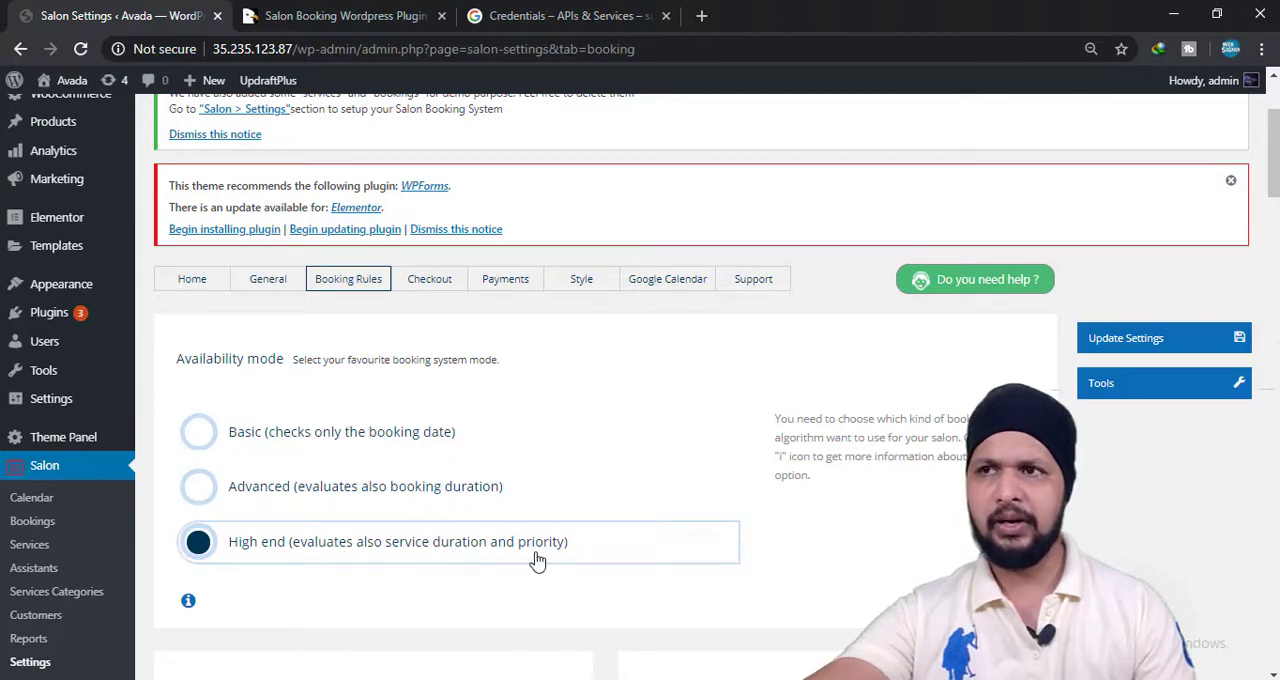
scroll(537, 561, "down", 2)
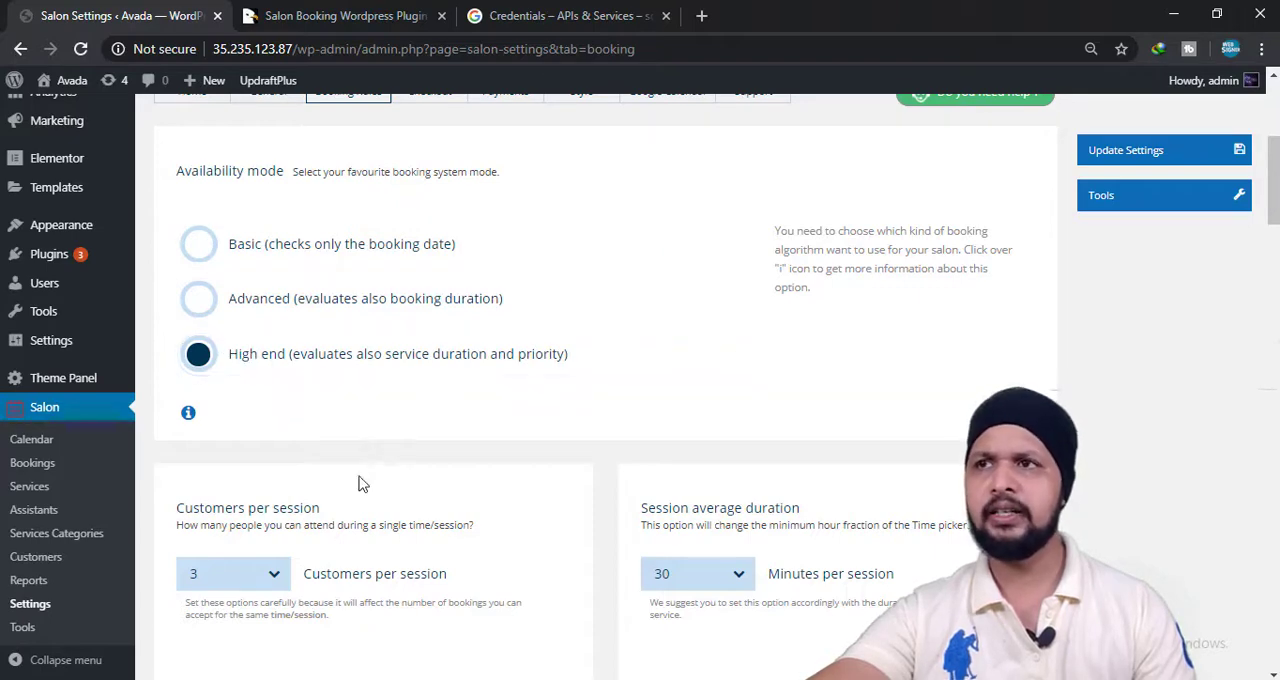
Look over the customers per session choices and the session average duration setting.
scroll(362, 484, "down", 2)
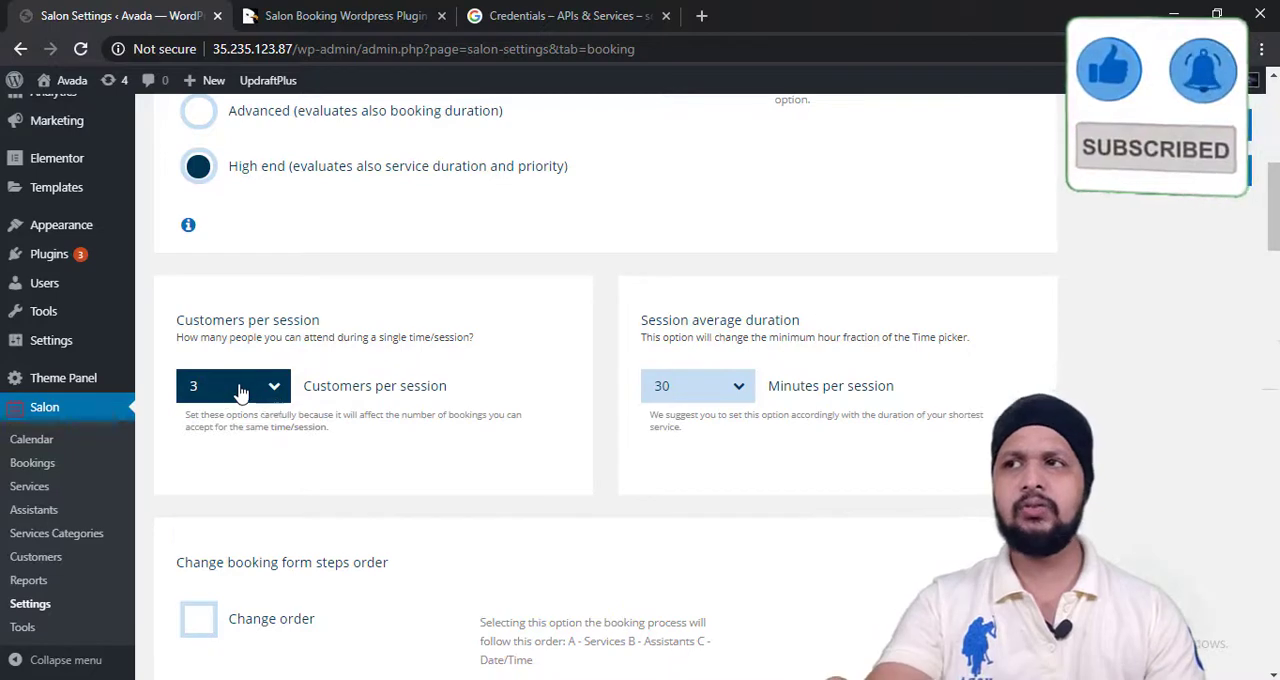
left_click(240, 393)
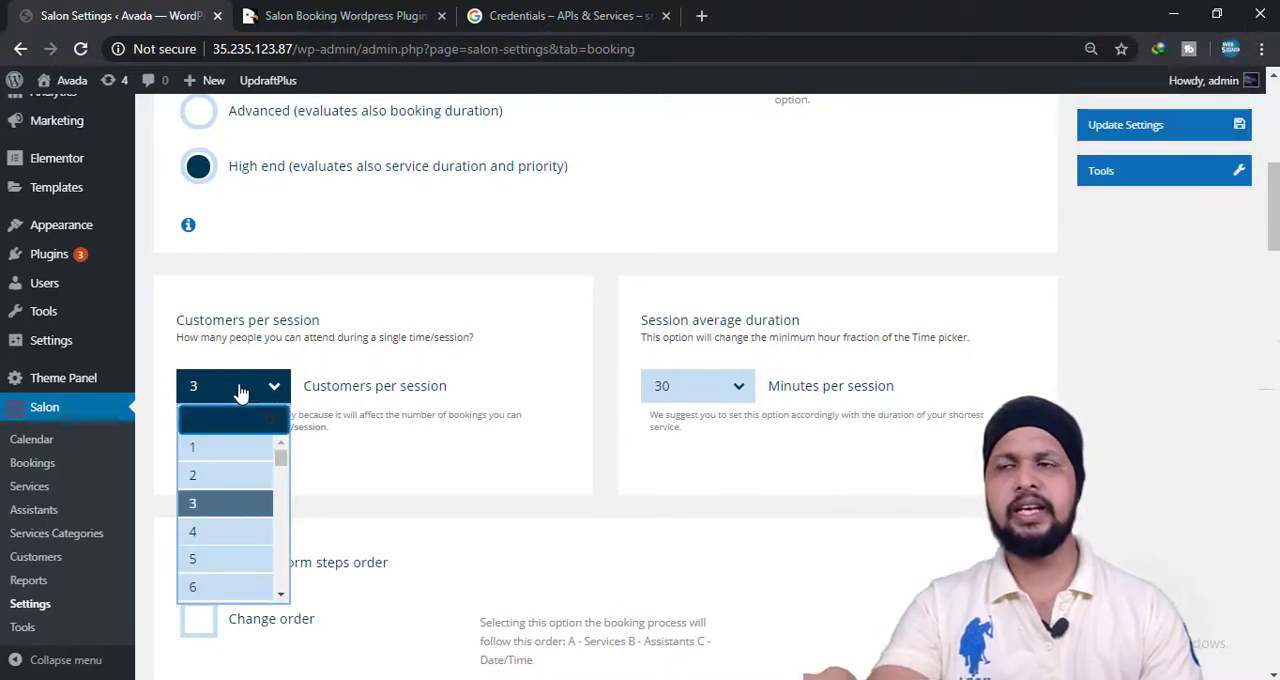
scroll(193, 534, "down", 3)
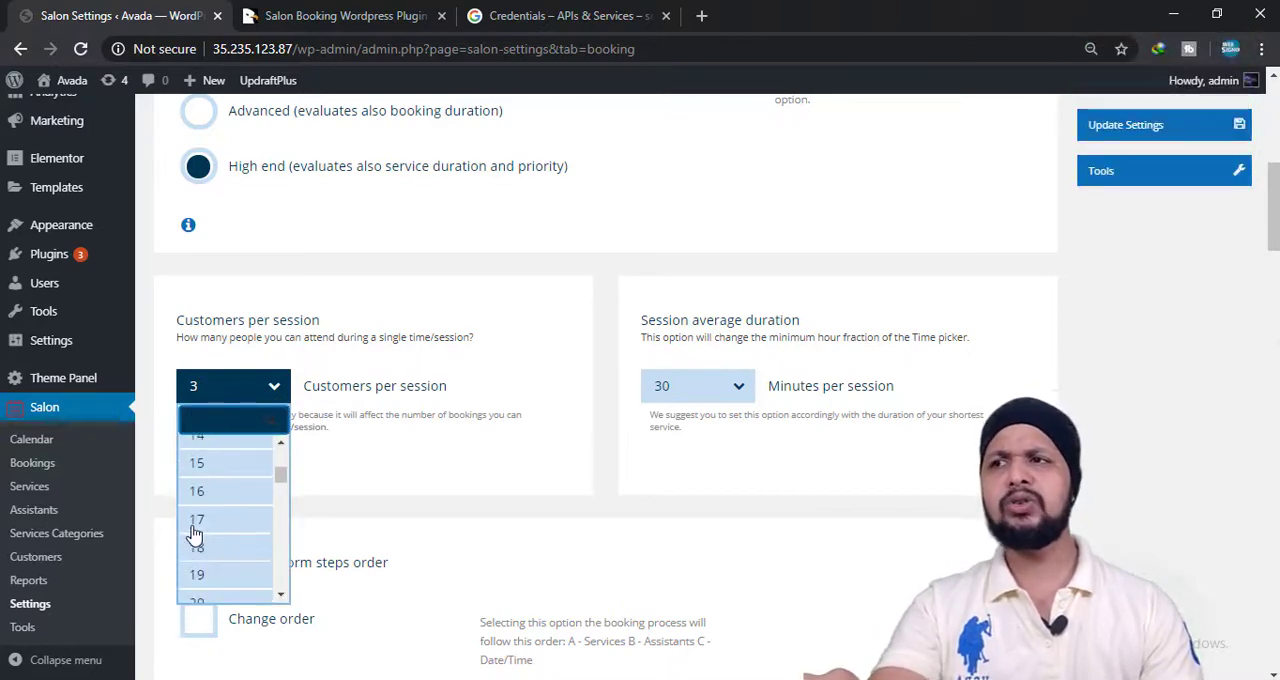
scroll(193, 534, "up", 3)
left_click(212, 508)
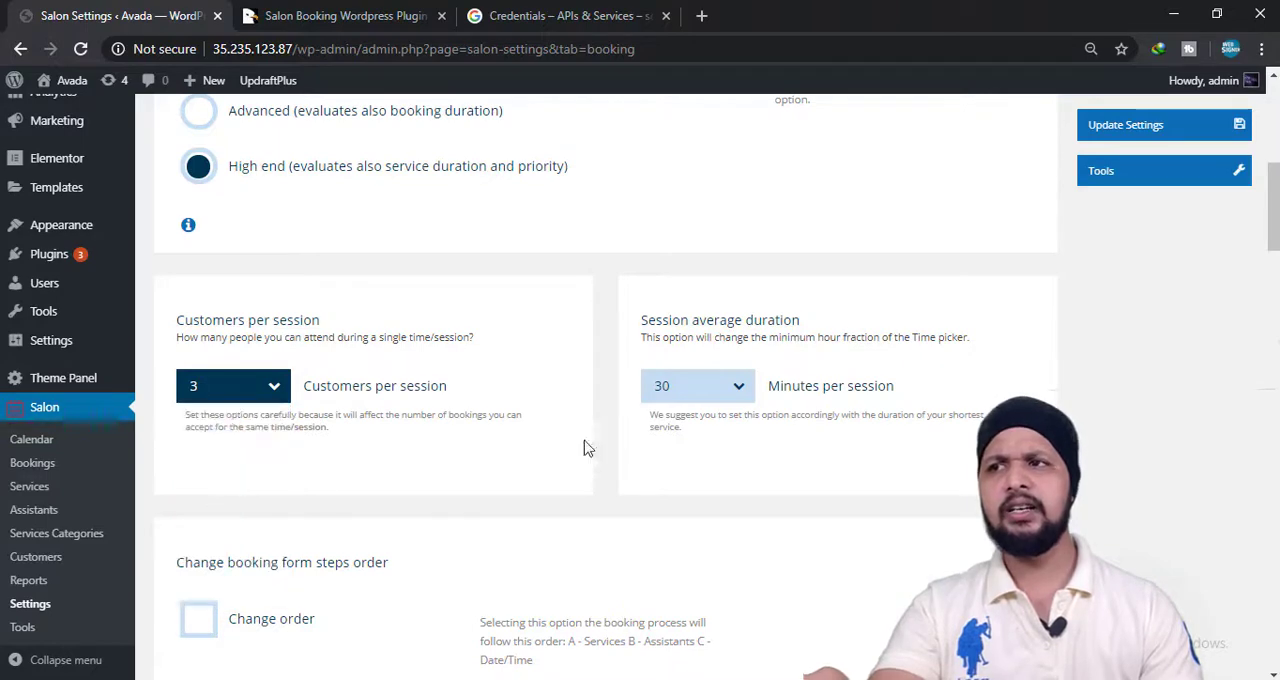
left_click(701, 393)
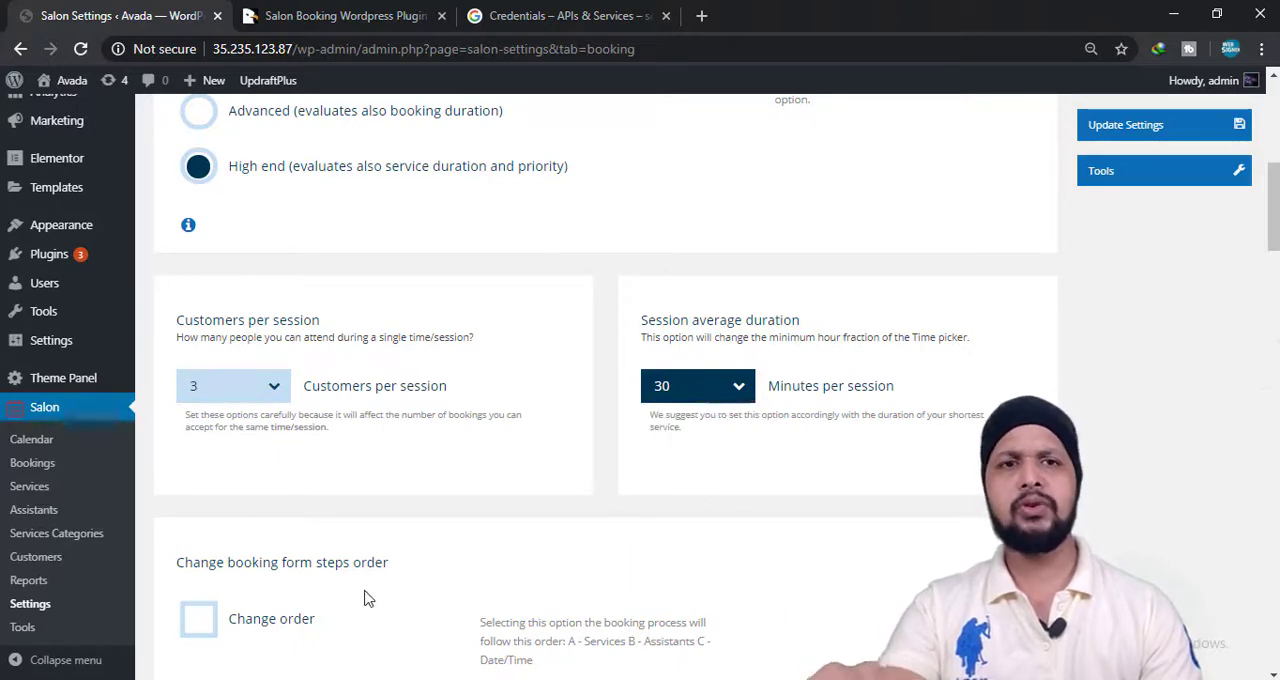
Try out the option that changes the booking form steps order, leaving it switched off.
scroll(252, 563, "down", 2)
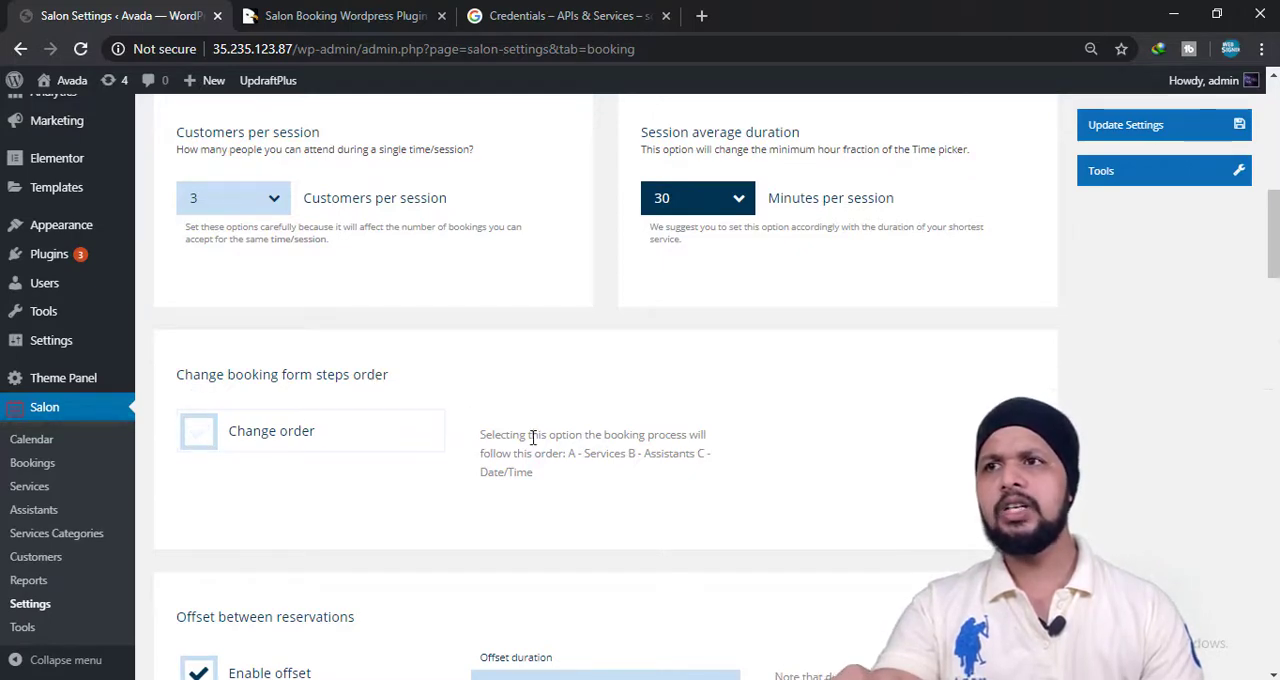
left_click(225, 437)
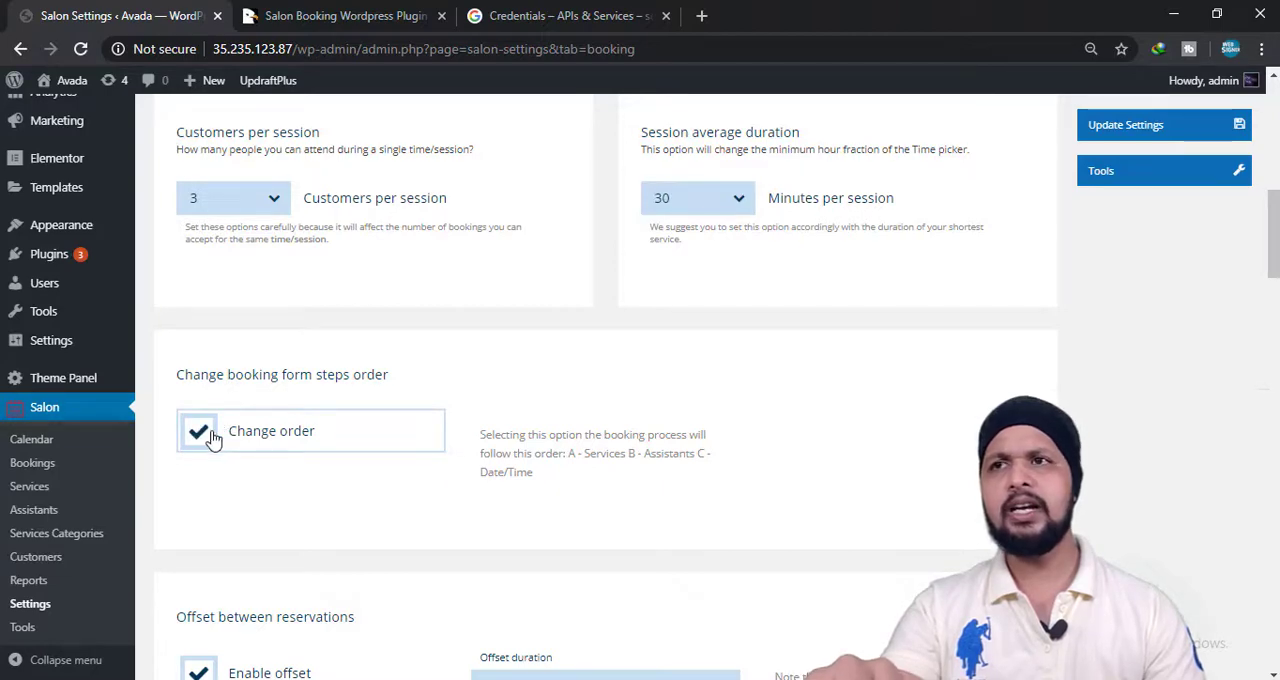
left_click(209, 436)
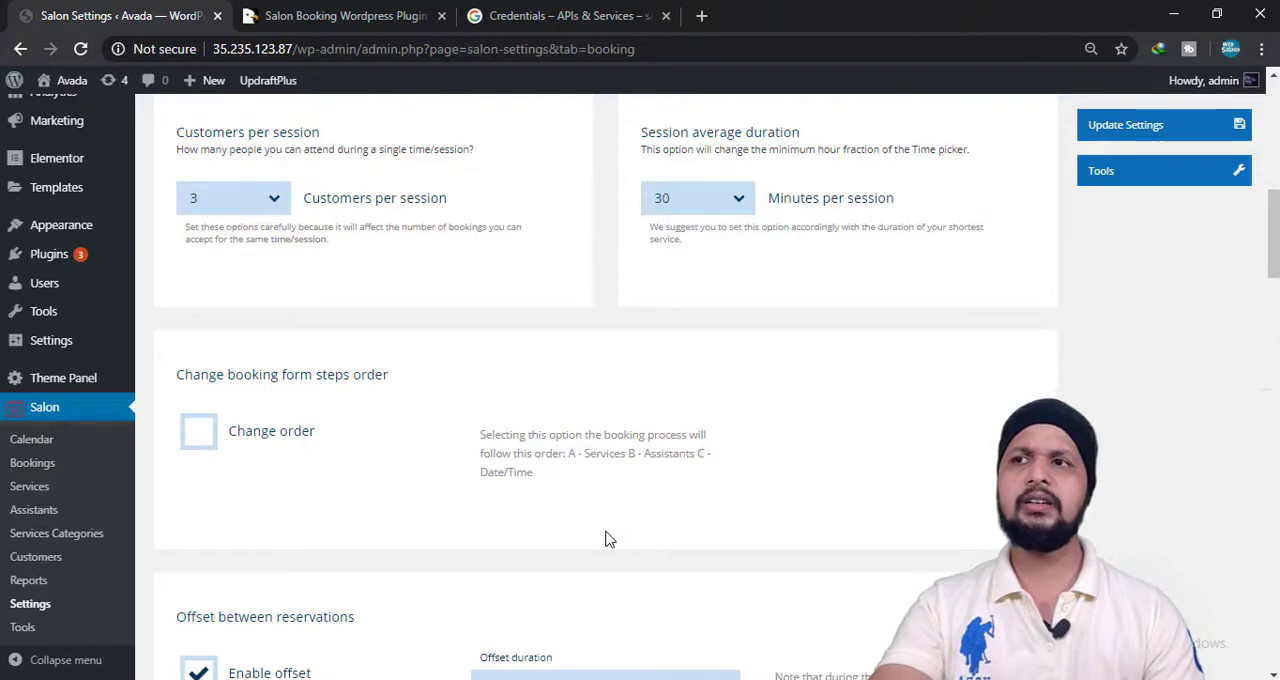
Look over the offset between reservations and the online bookings timing settings.
scroll(605, 540, "down", 2)
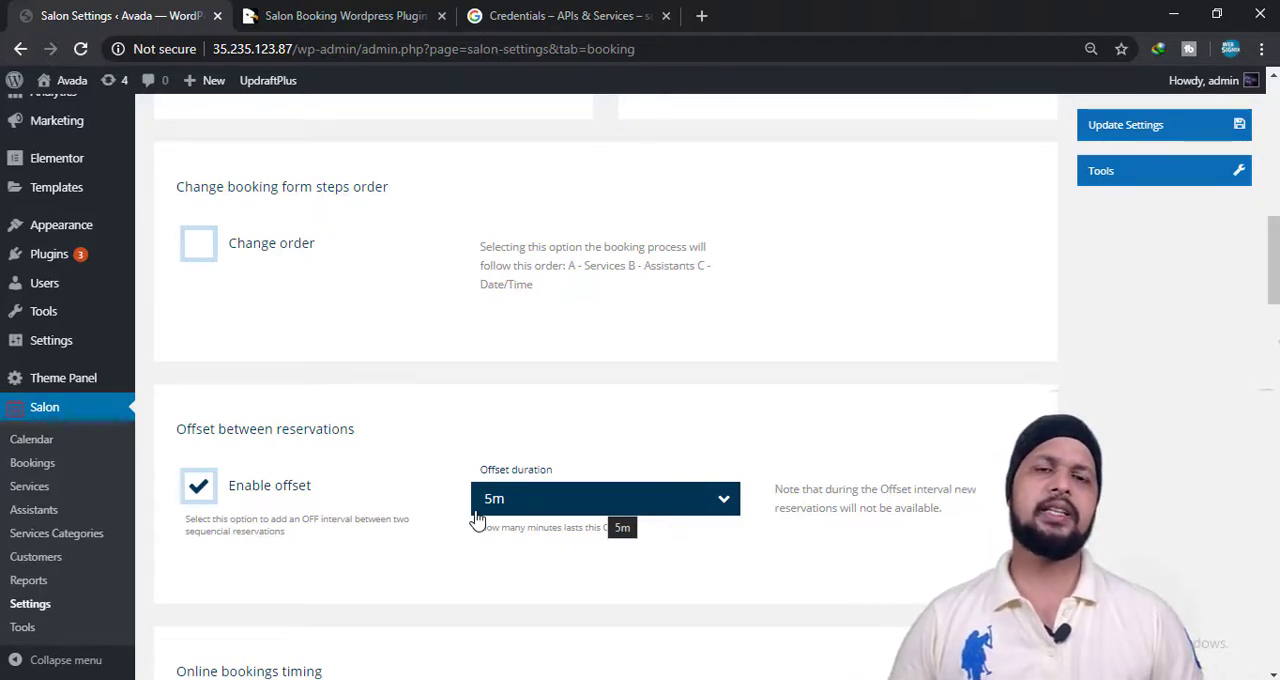
scroll(489, 503, "down", 2)
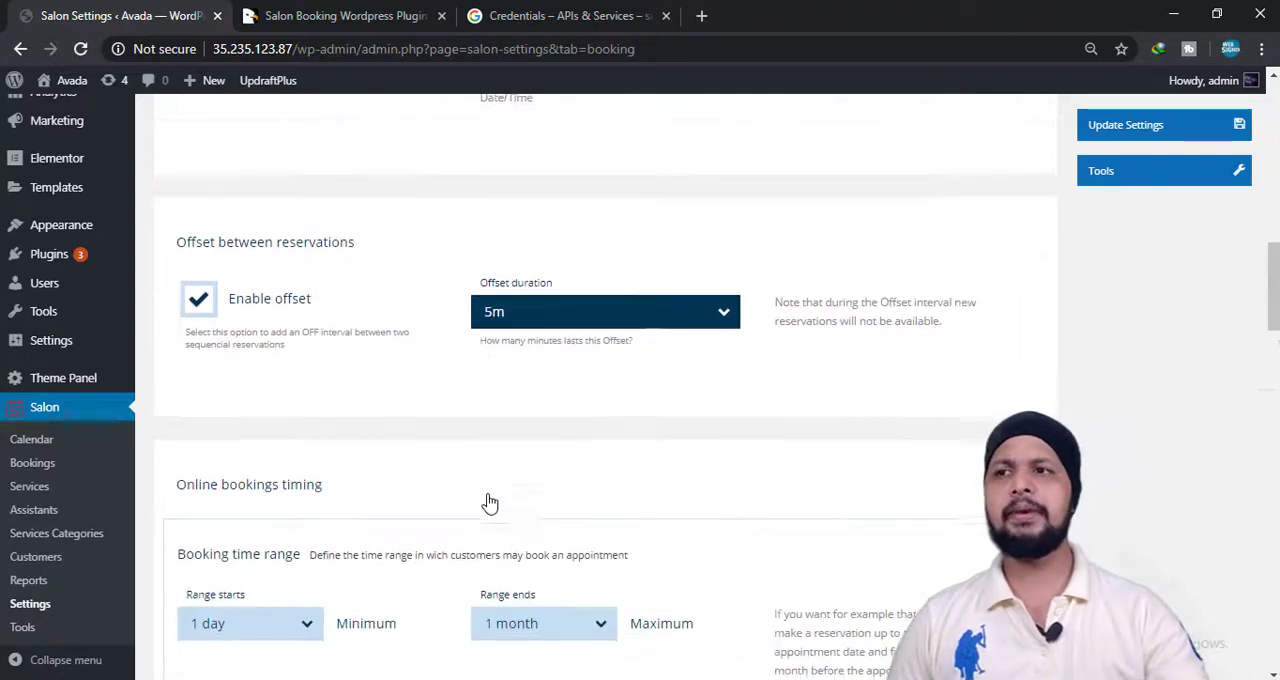
scroll(292, 503, "down", 2)
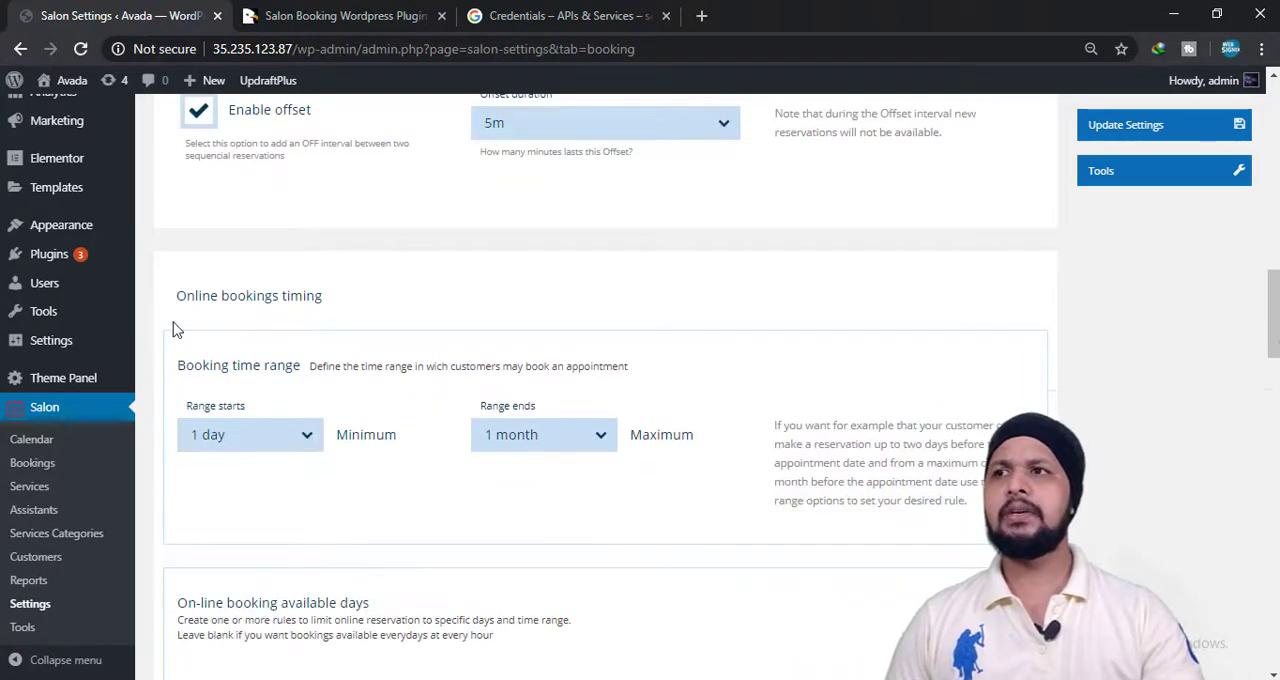
Set the start of the booking time range to 16 hours.
left_click(303, 436)
left_click(303, 436)
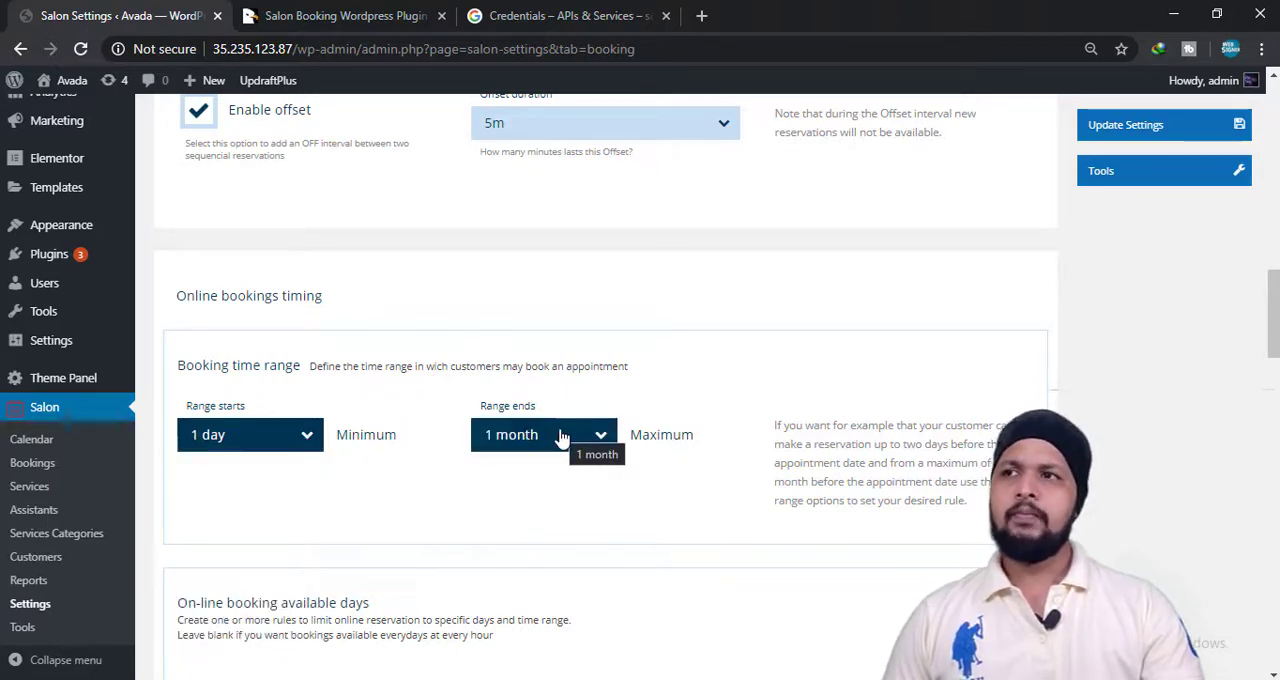
left_click(306, 440)
left_click(308, 448)
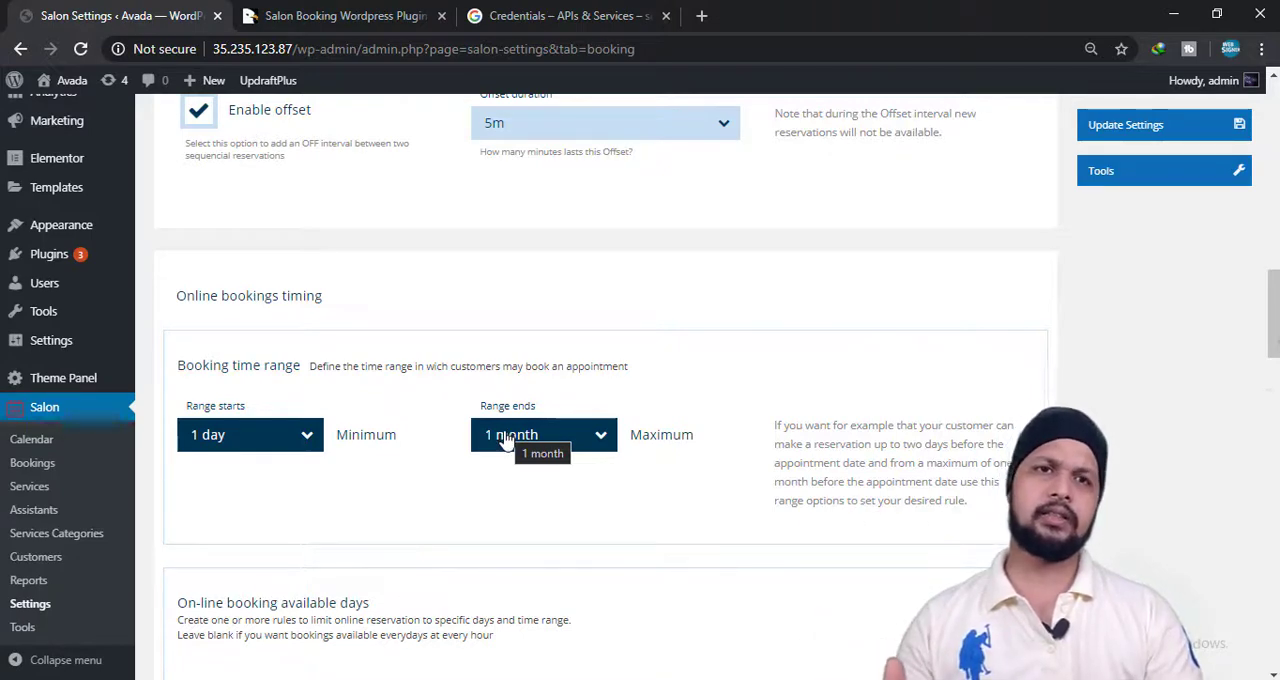
left_click(255, 434)
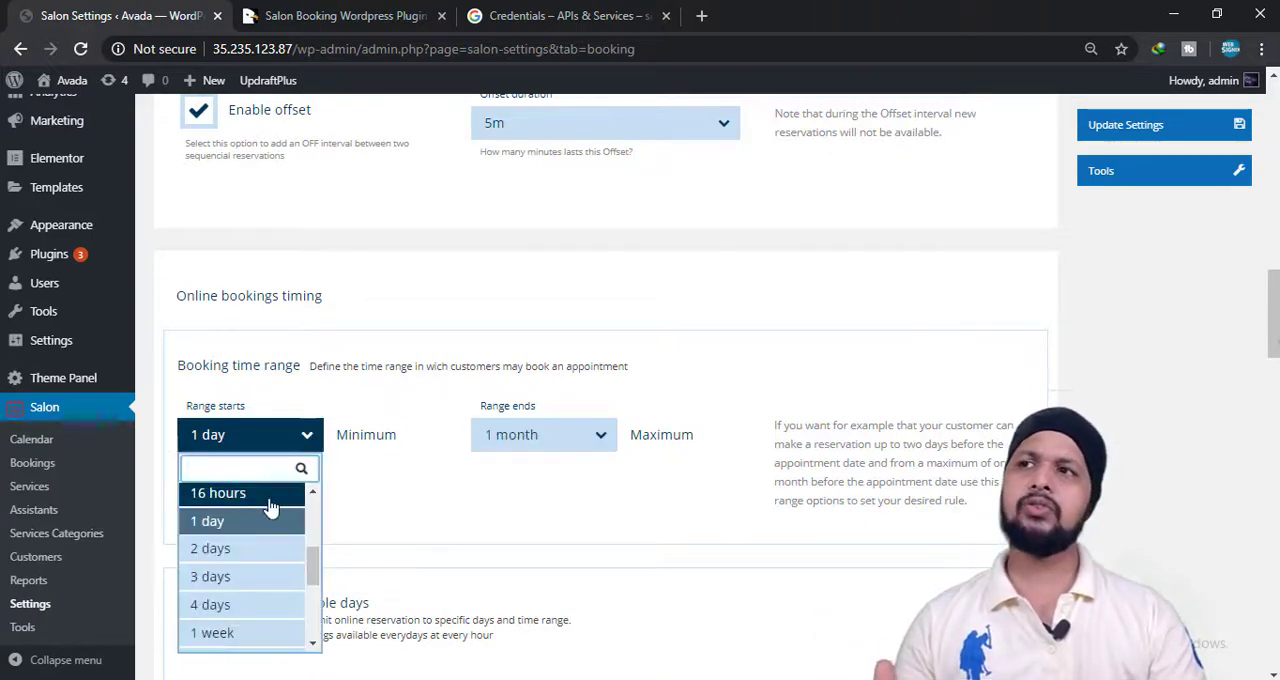
left_click(262, 491)
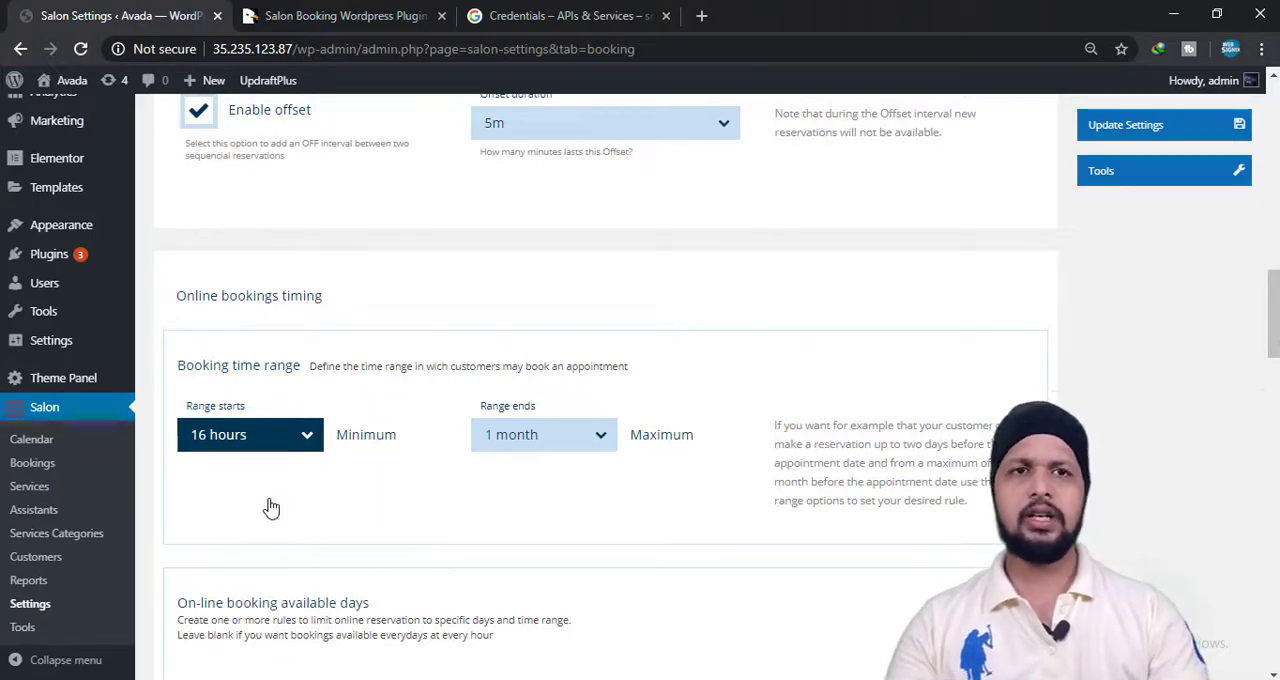
Look over the available days and shifts of Rule 1, switching its second shift off and back on.
scroll(281, 495, "down", 2)
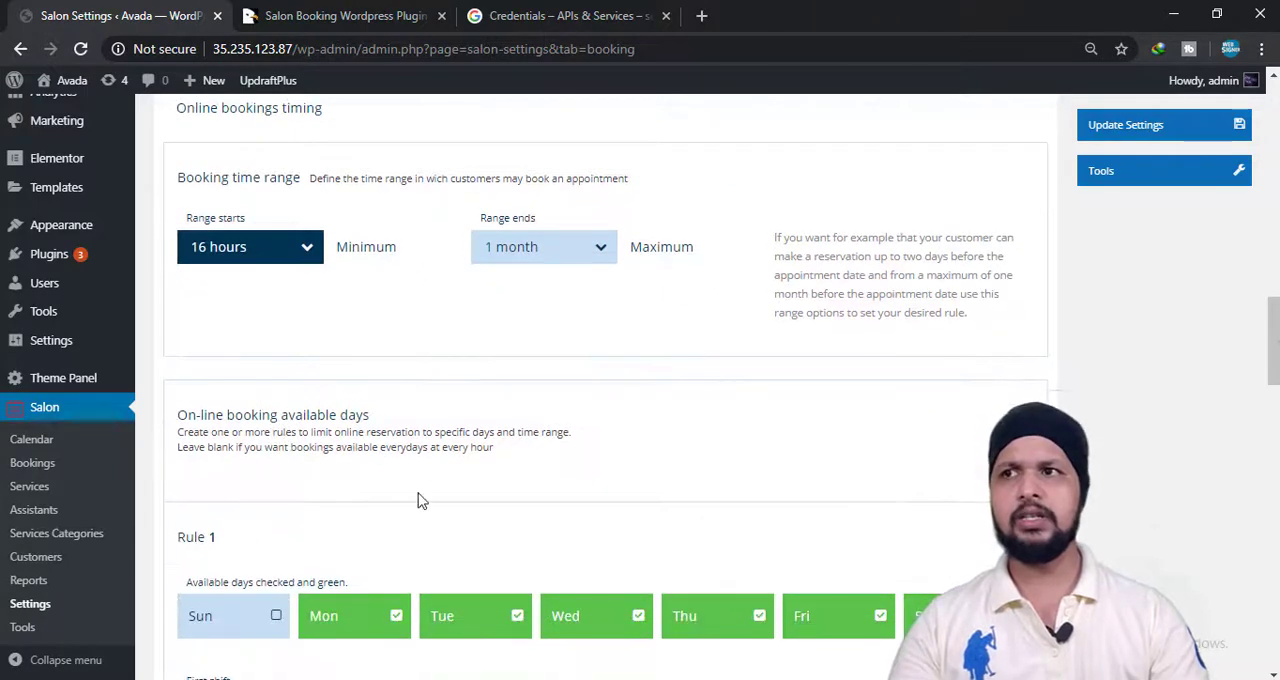
scroll(417, 497, "down", 1)
scroll(310, 548, "down", 1)
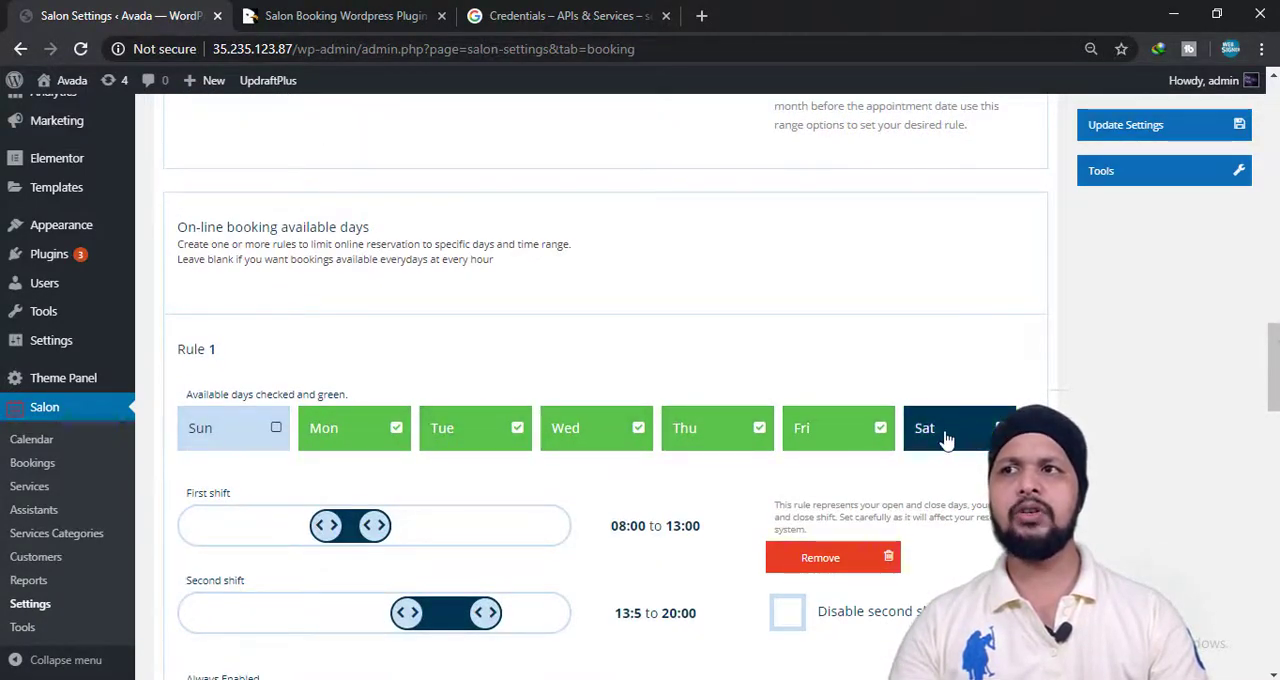
scroll(543, 540, "down", 2)
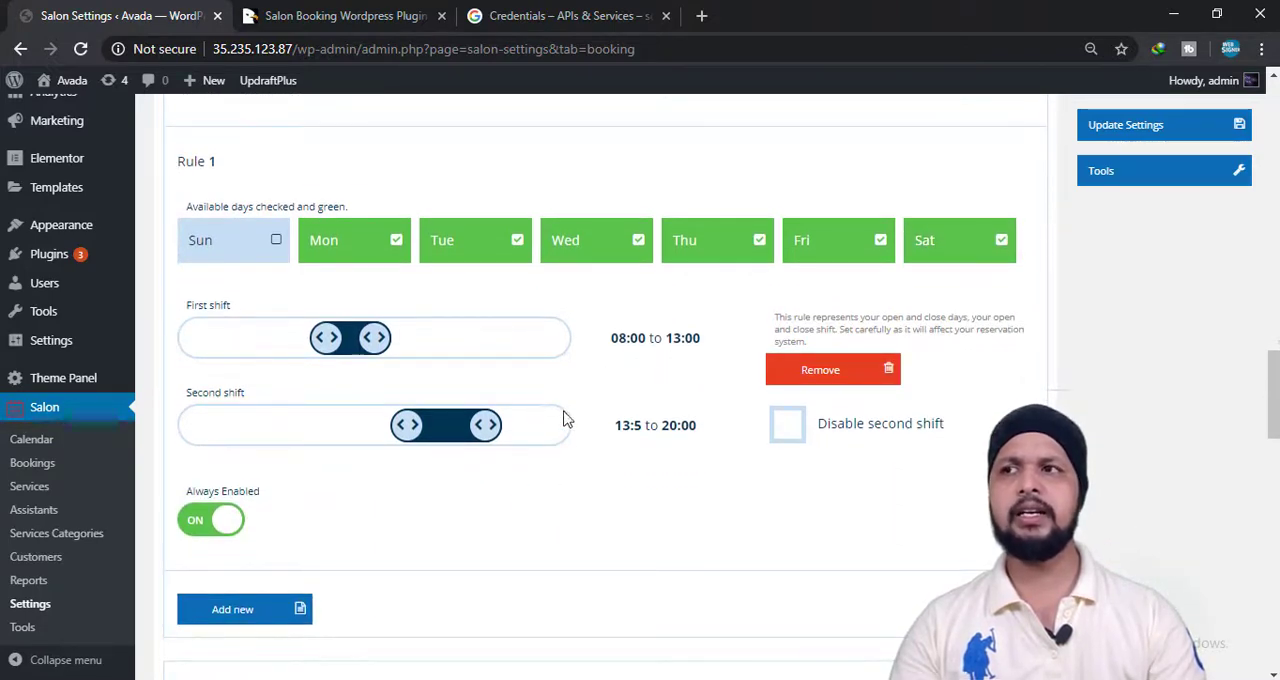
left_click(787, 424)
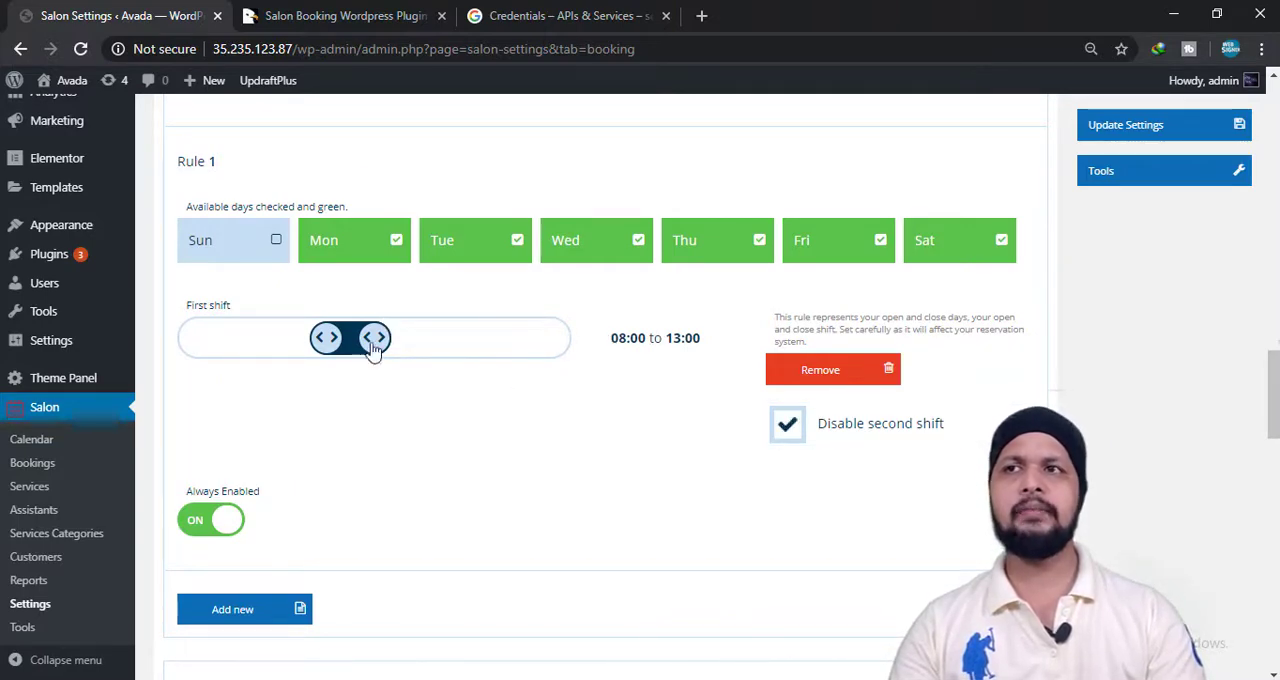
left_click(797, 430)
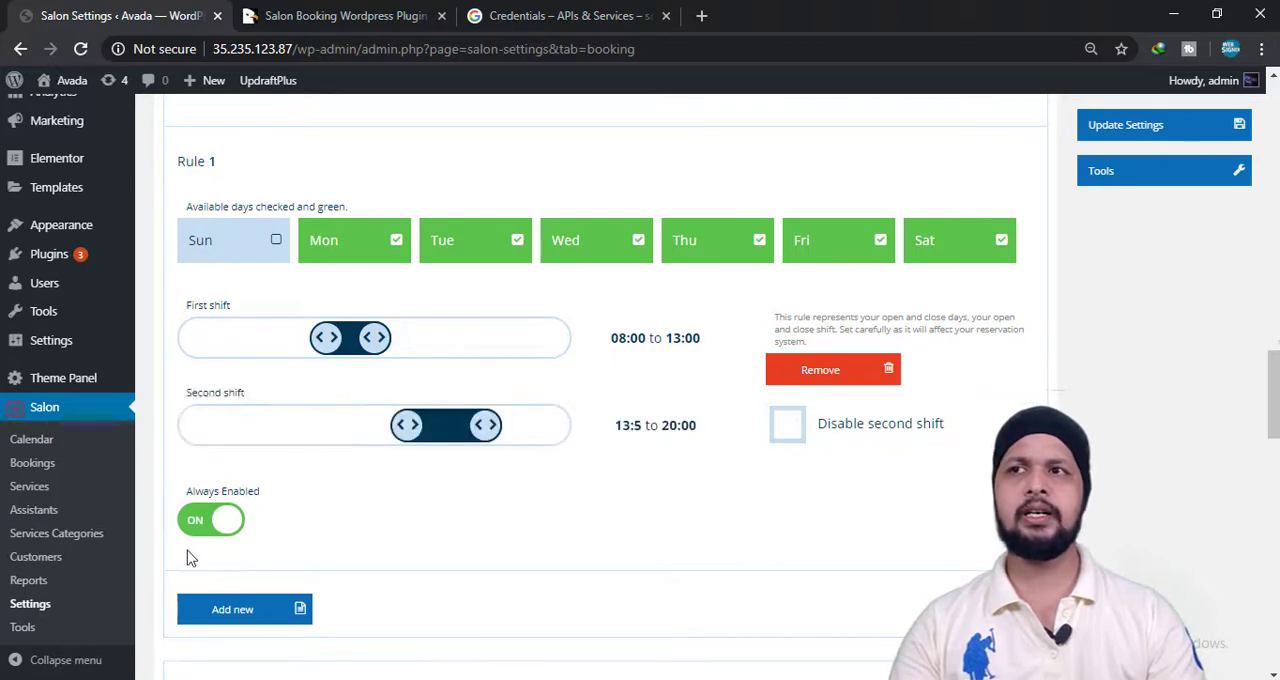
Add a second rule for the online booking available days and remove it again.
scroll(406, 558, "down", 1)
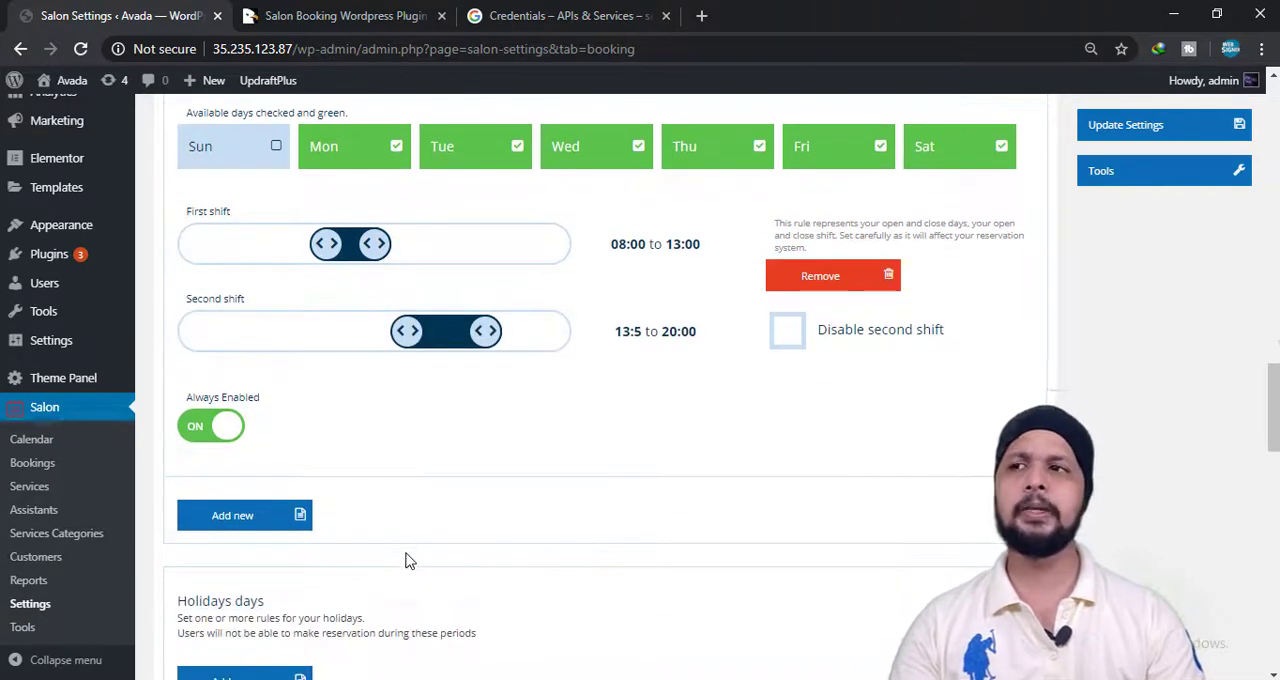
left_click(268, 520)
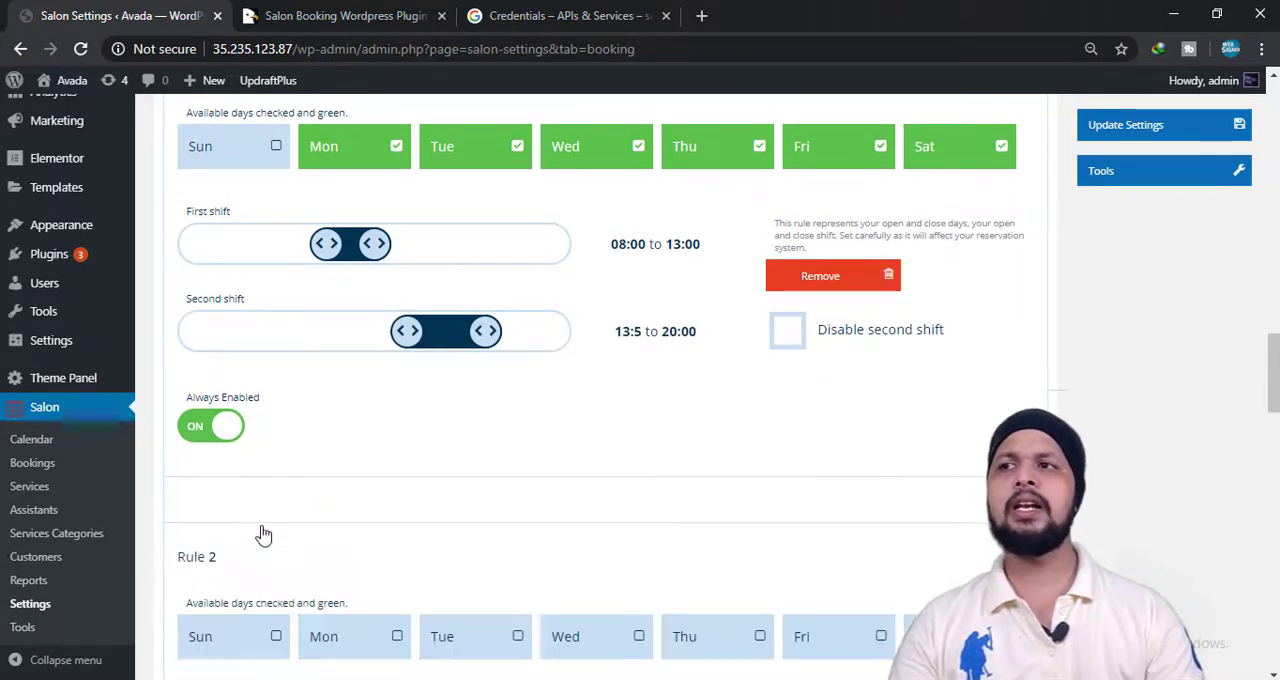
scroll(266, 534, "down", 1)
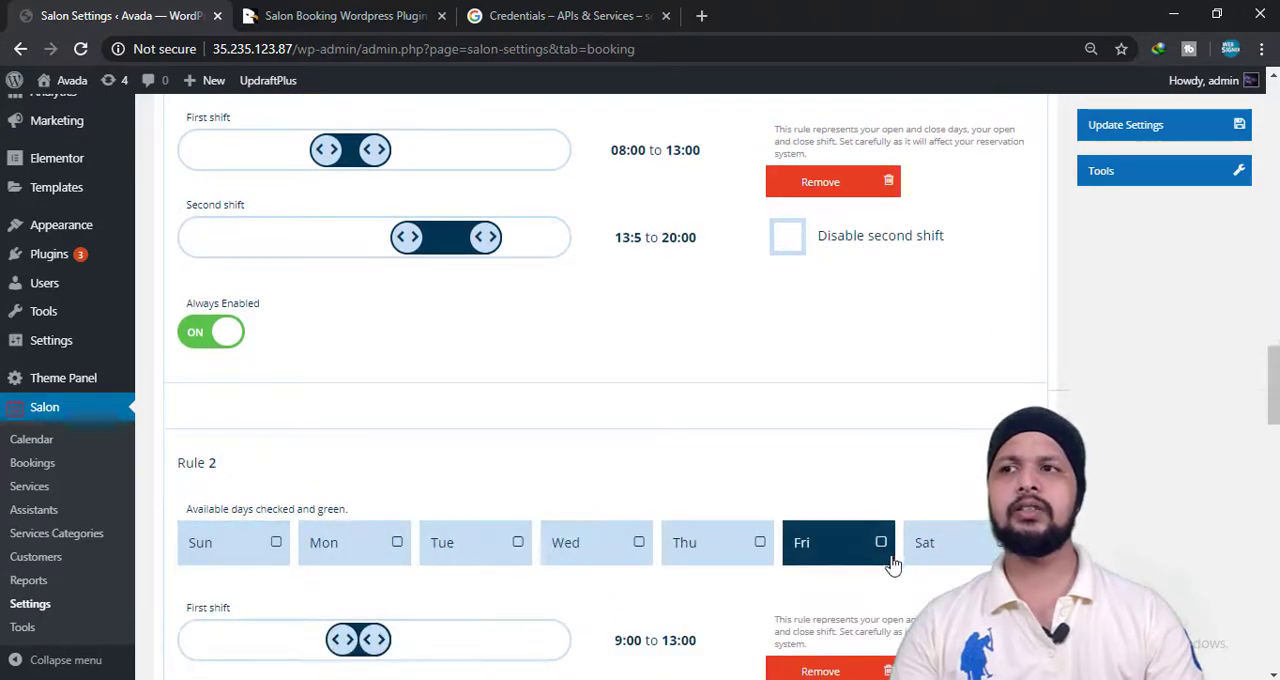
scroll(870, 545, "down", 2)
left_click(833, 485)
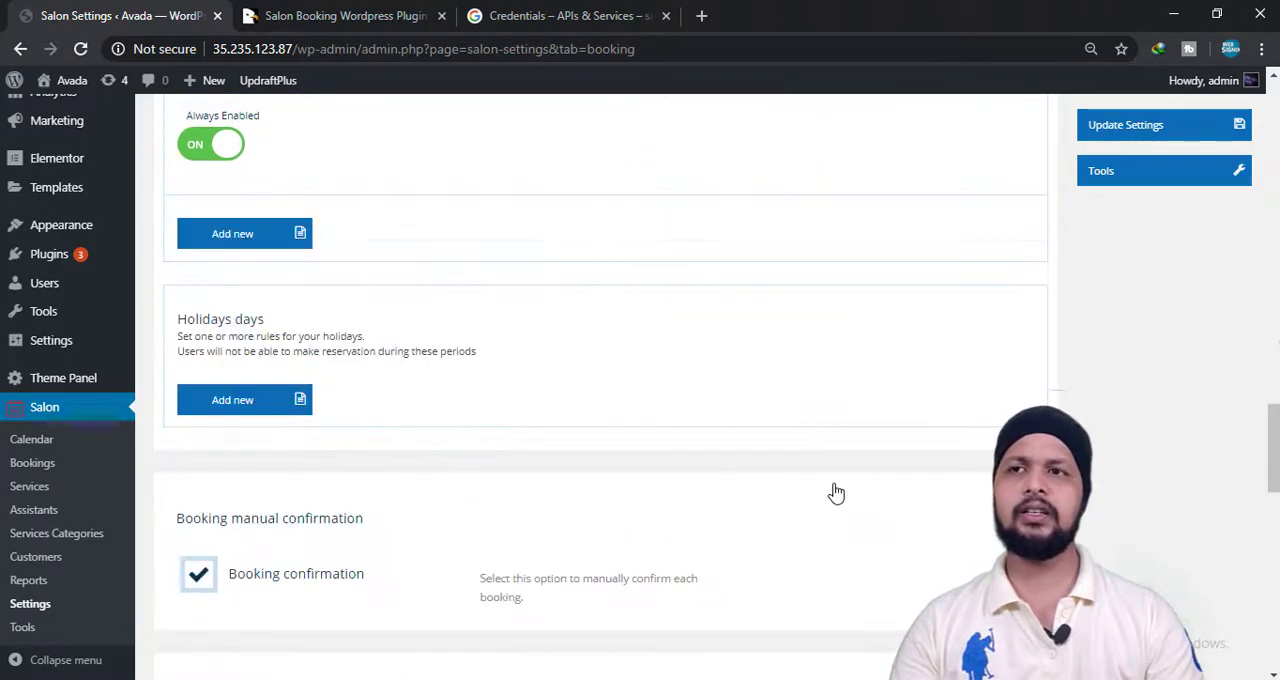
Look over the holidays days, manual booking confirmation and required pages settings, including the page choices for the booking page.
scroll(640, 489, "down", 2)
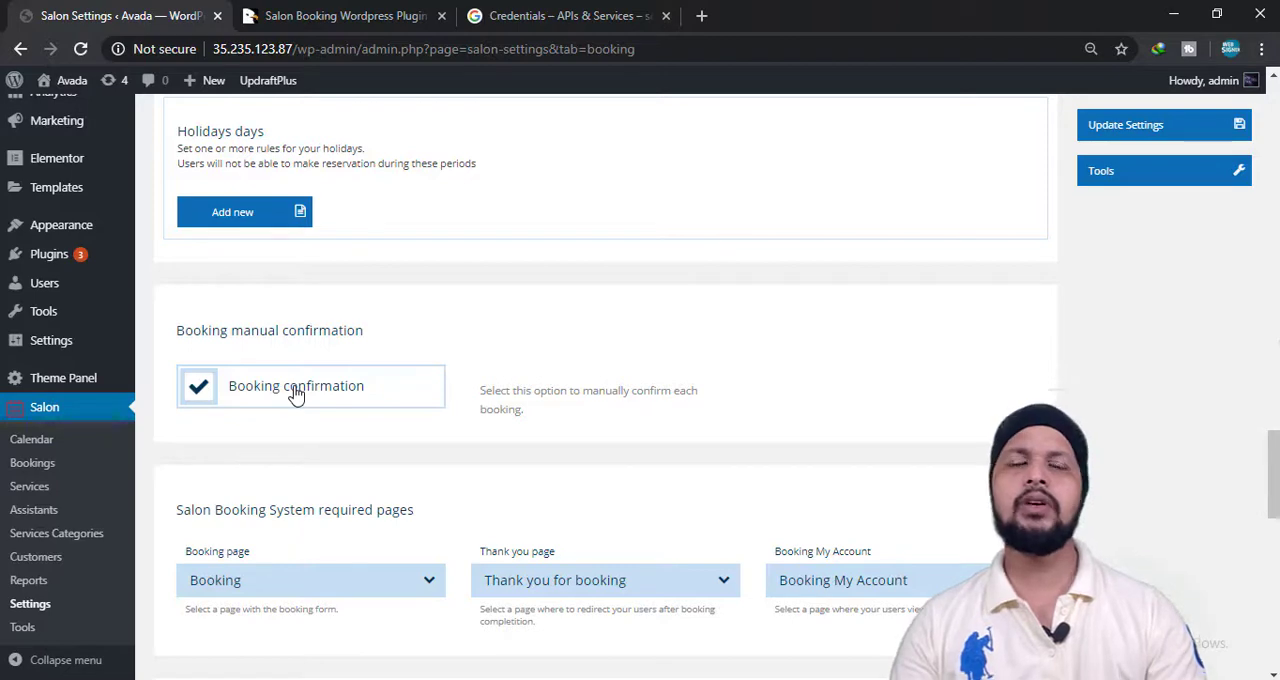
scroll(230, 470, "down", 2)
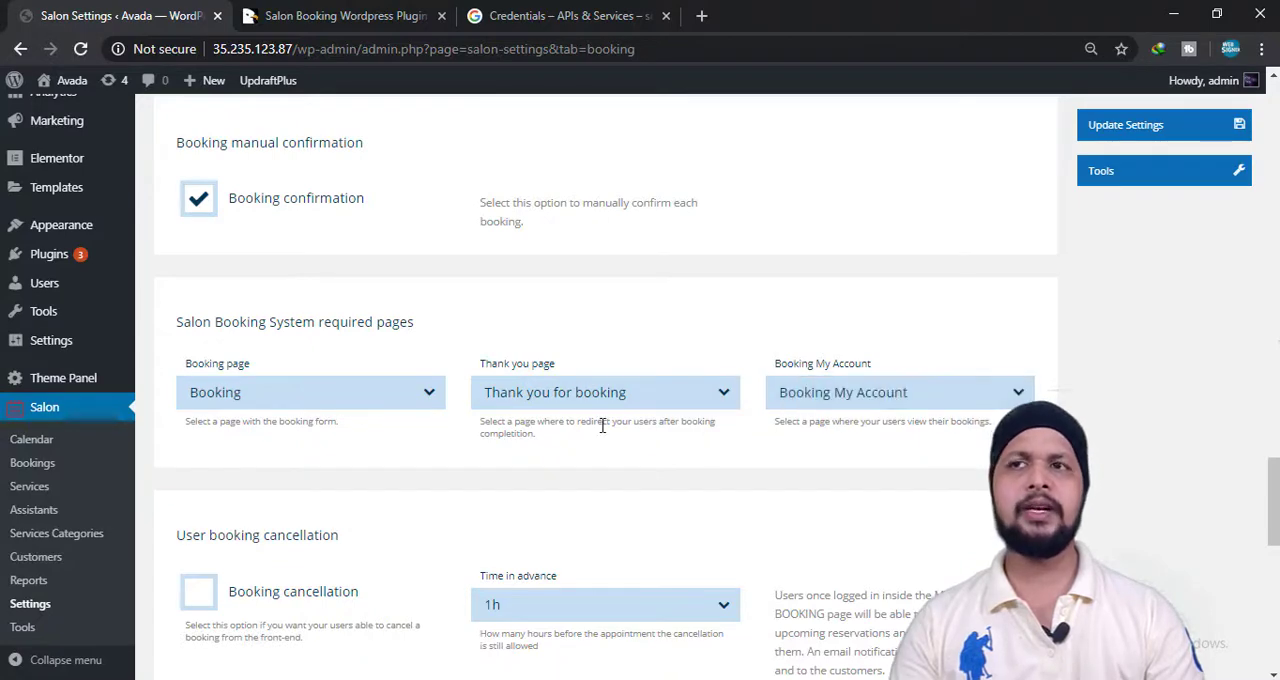
left_click(308, 398)
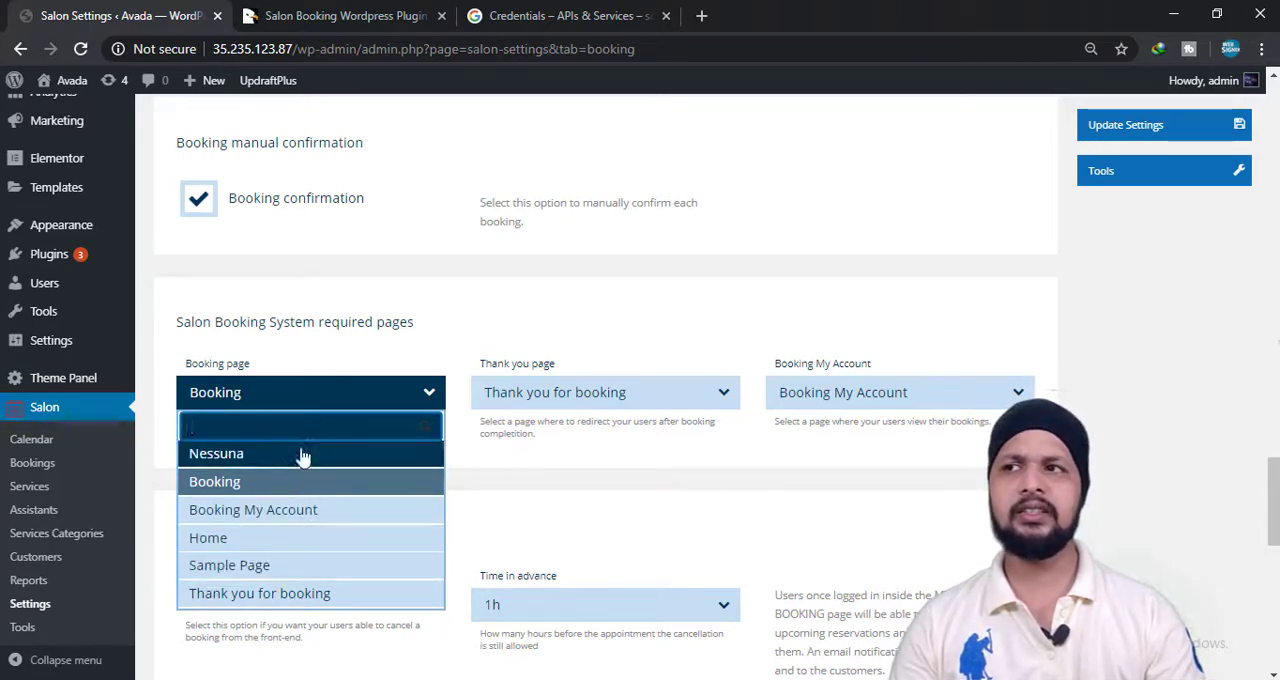
left_click(330, 405)
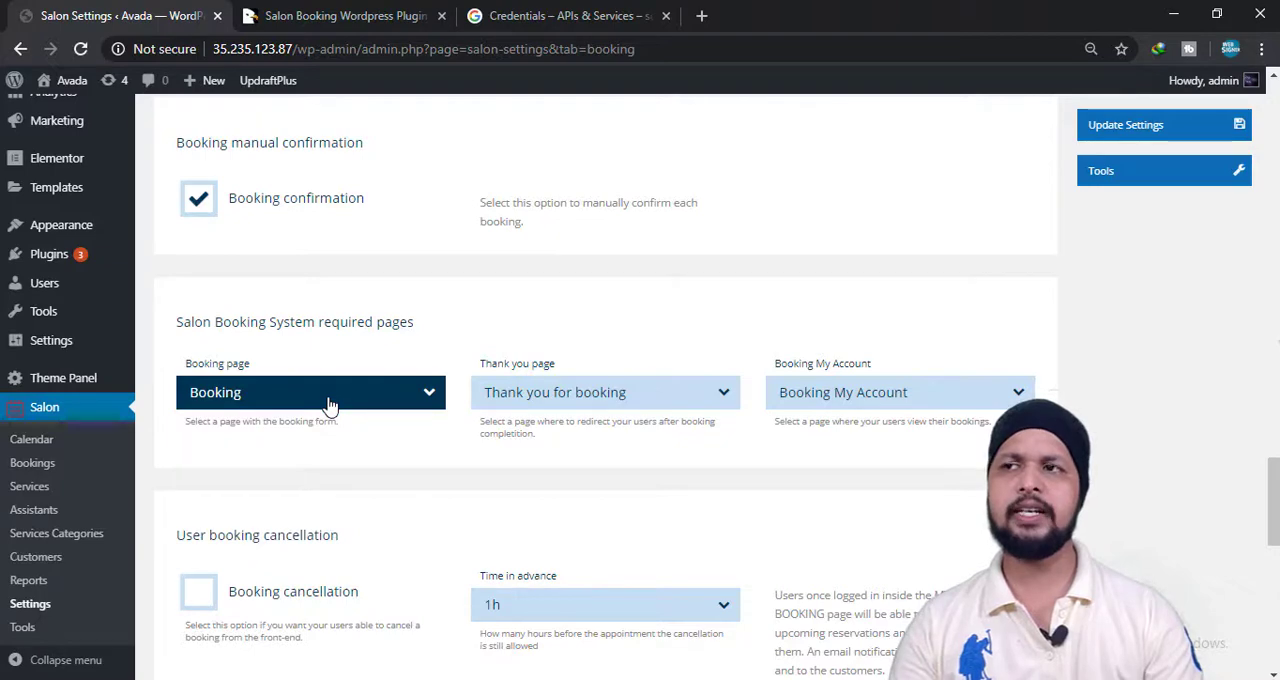
Try out user booking cancellation, view its time in advance choices, and switch the option off again.
scroll(203, 530, "down", 2)
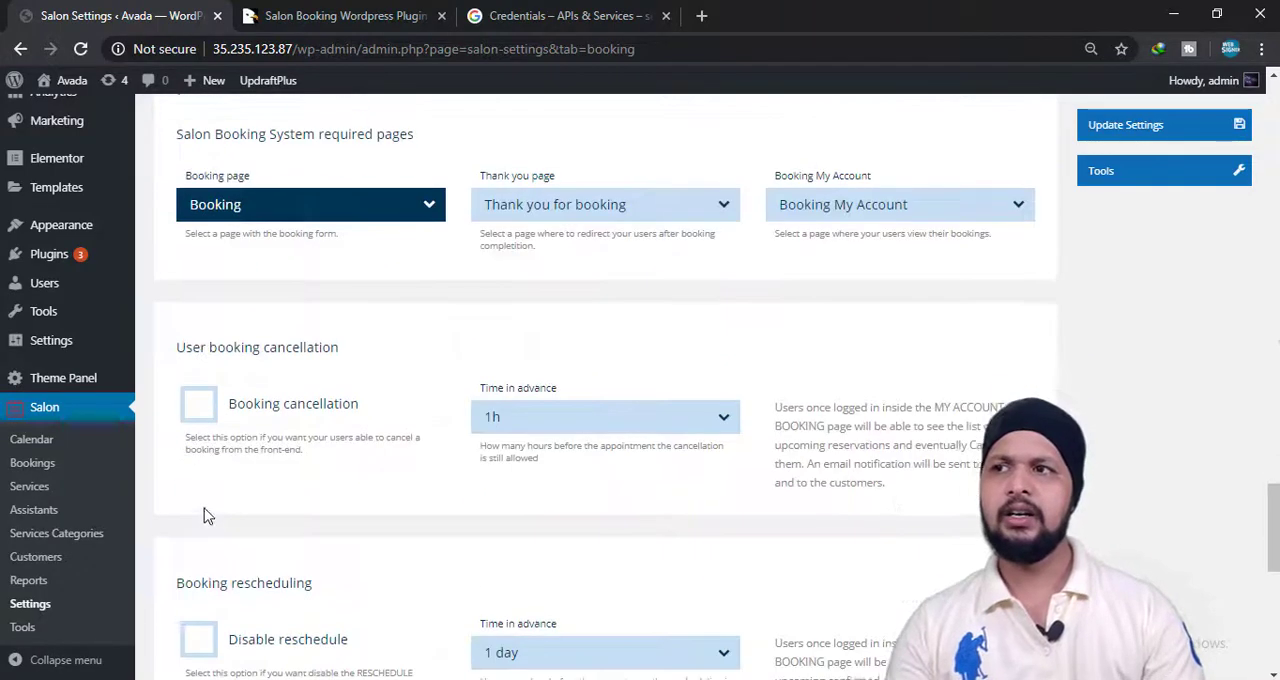
left_click(242, 408)
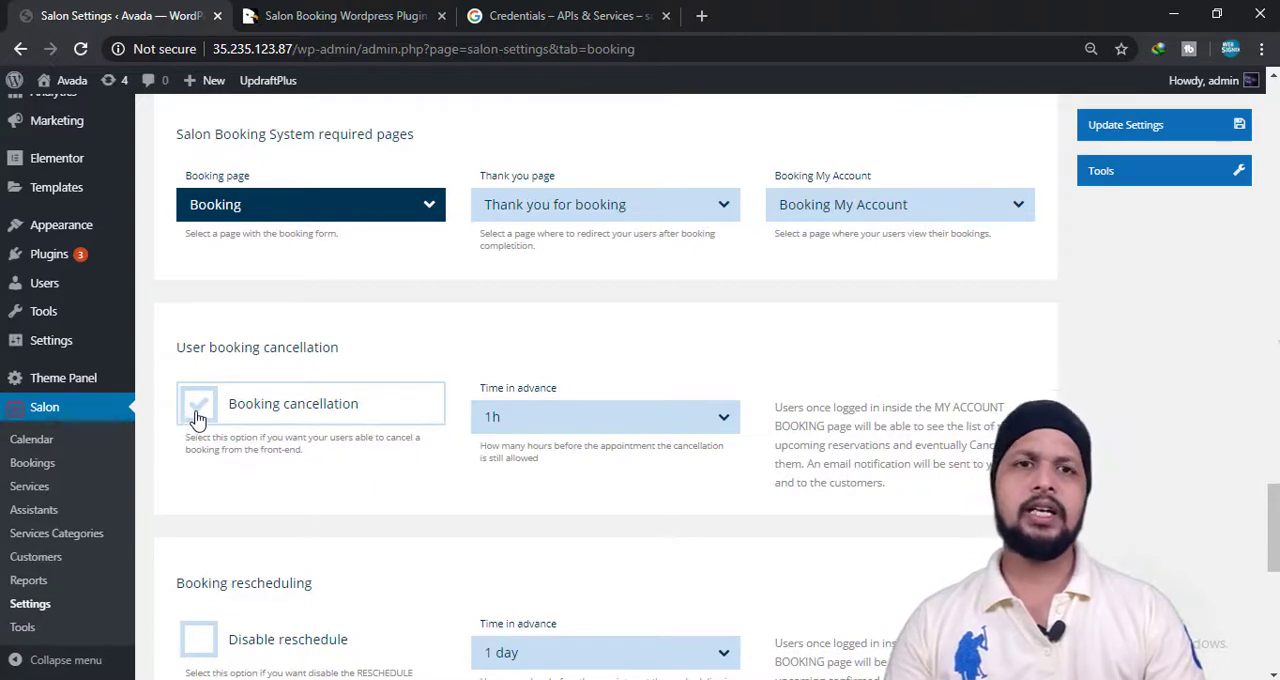
left_click(198, 416)
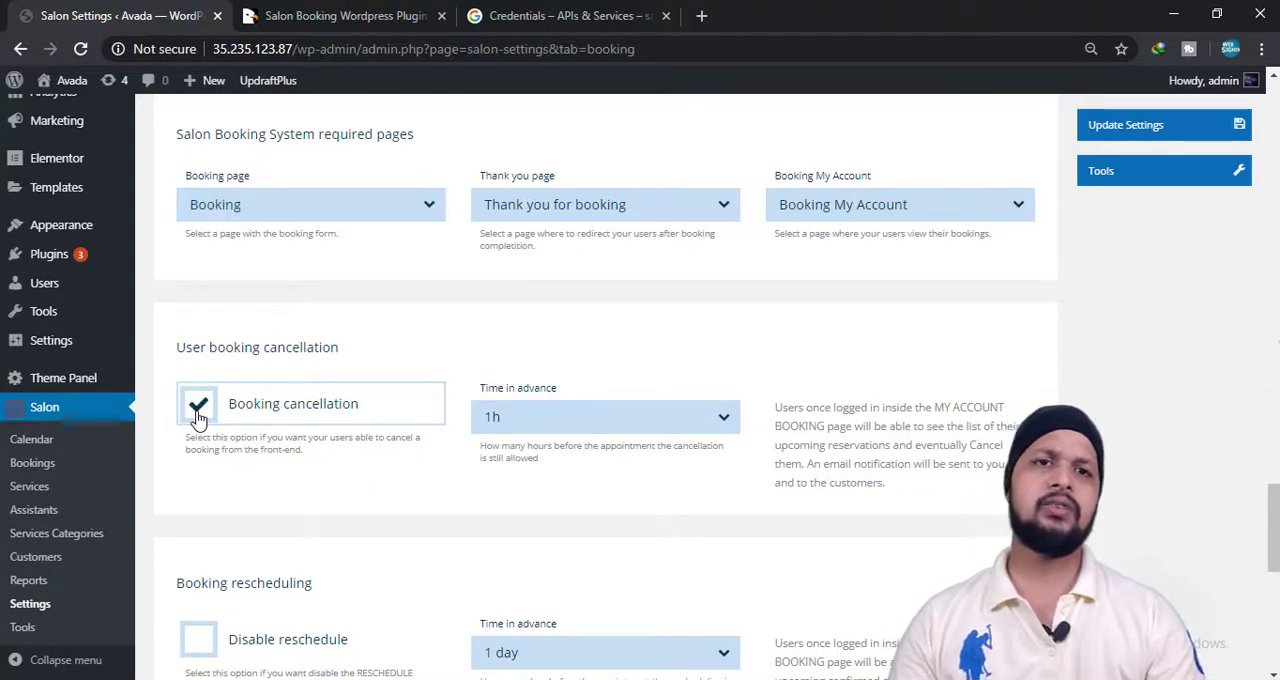
left_click(605, 422)
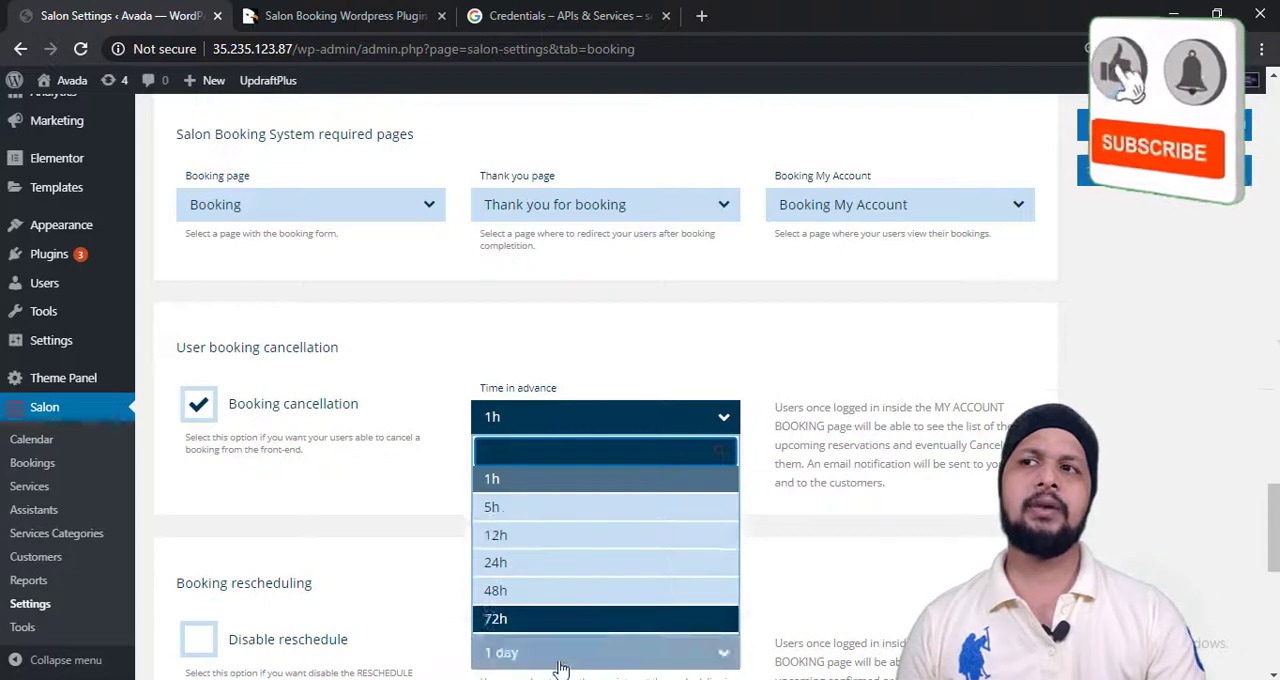
left_click(545, 425)
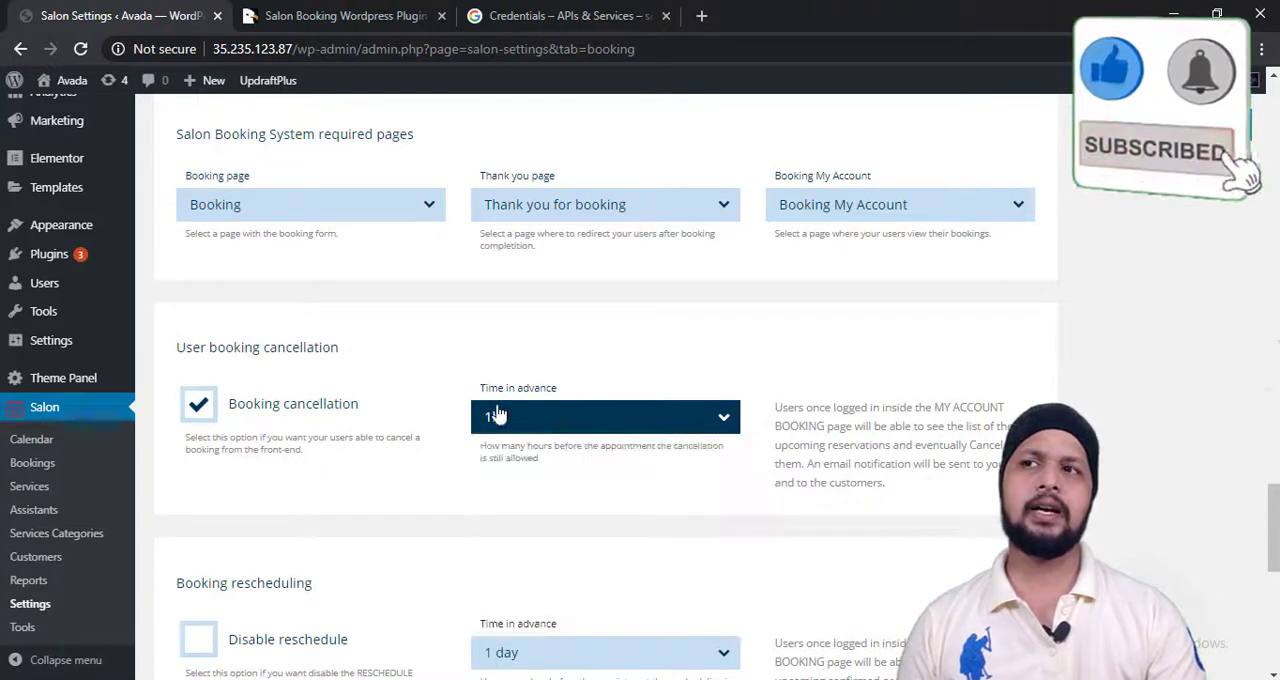
left_click(200, 405)
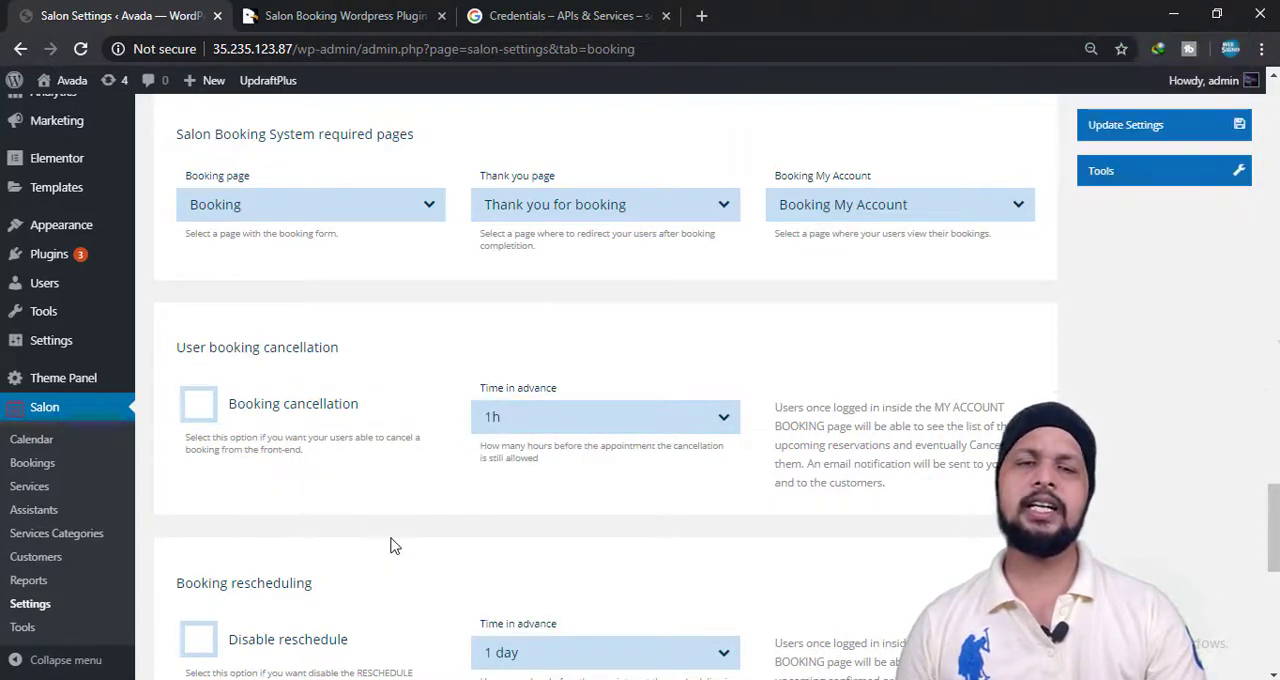
Look over the booking rescheduling settings, trying out the Disable reschedule option.
scroll(392, 545, "down", 2)
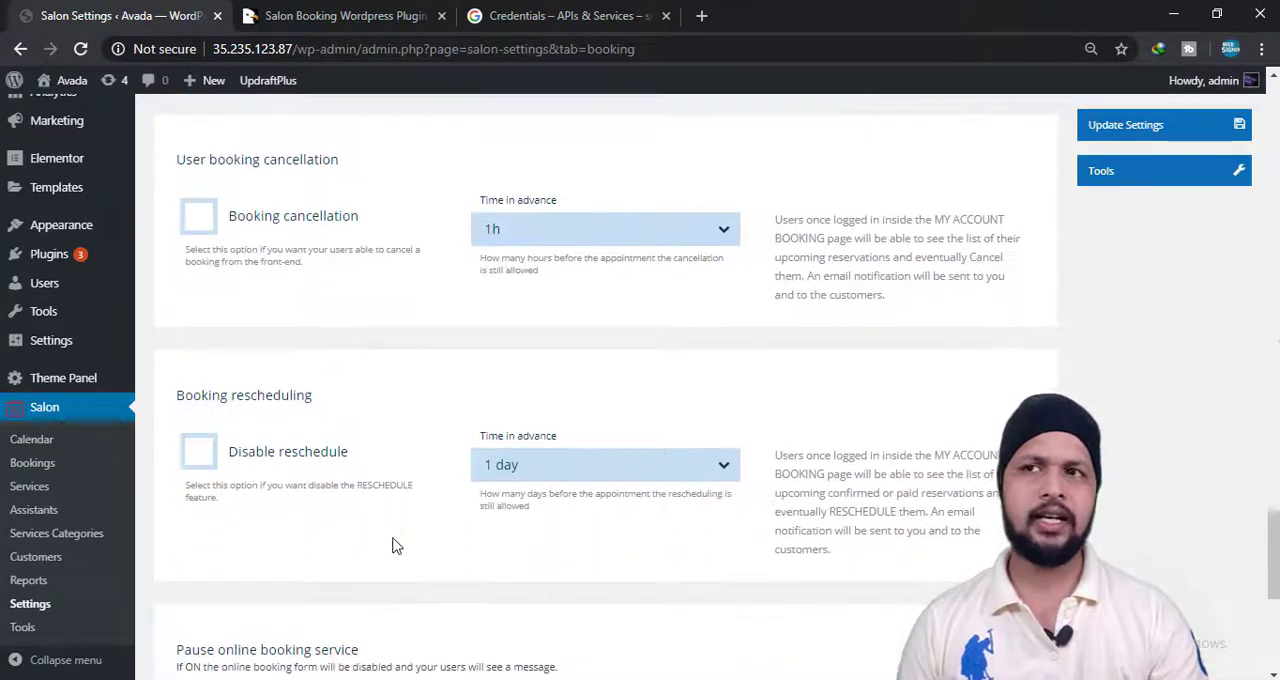
left_click(204, 462)
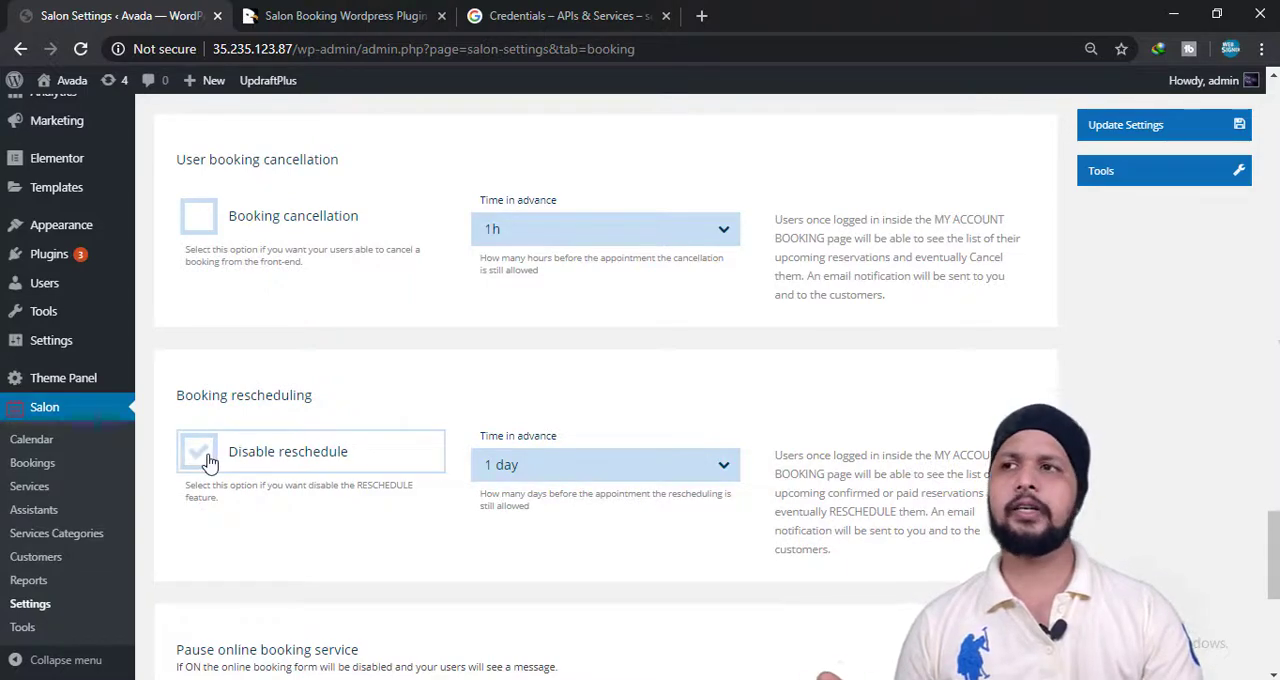
scroll(208, 460, "down", 3)
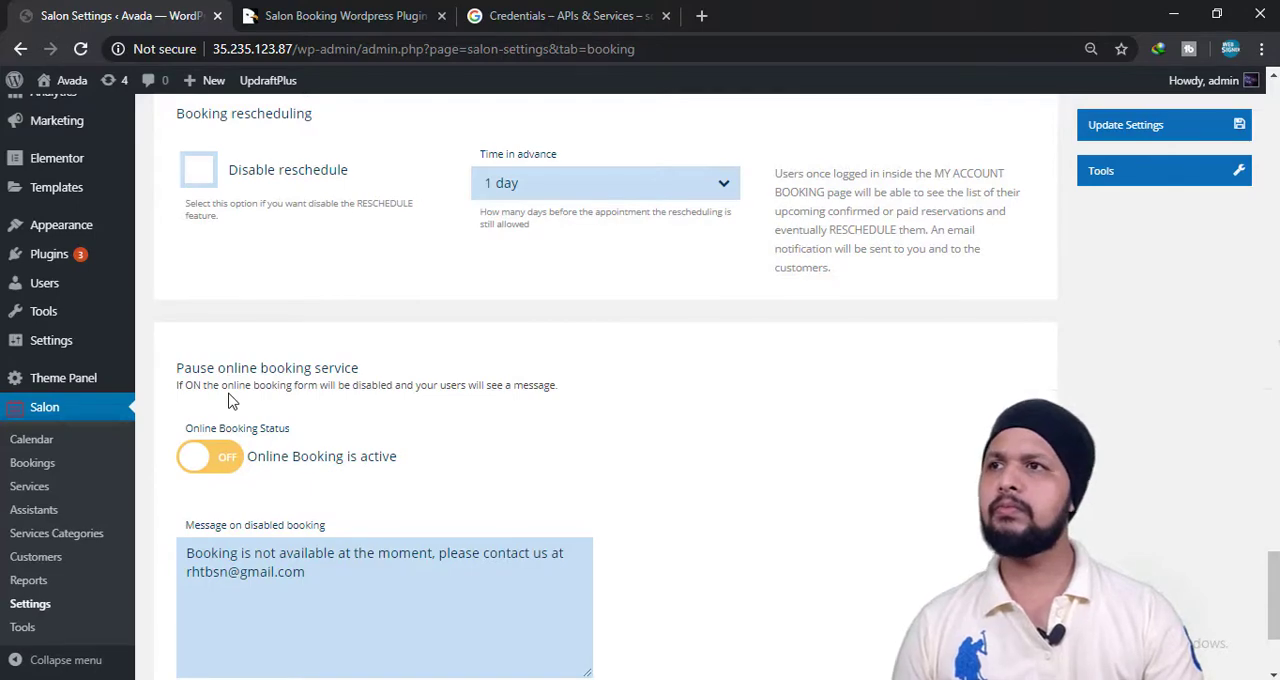
Try out pausing the online booking service, then set online booking back to active.
left_click(212, 460)
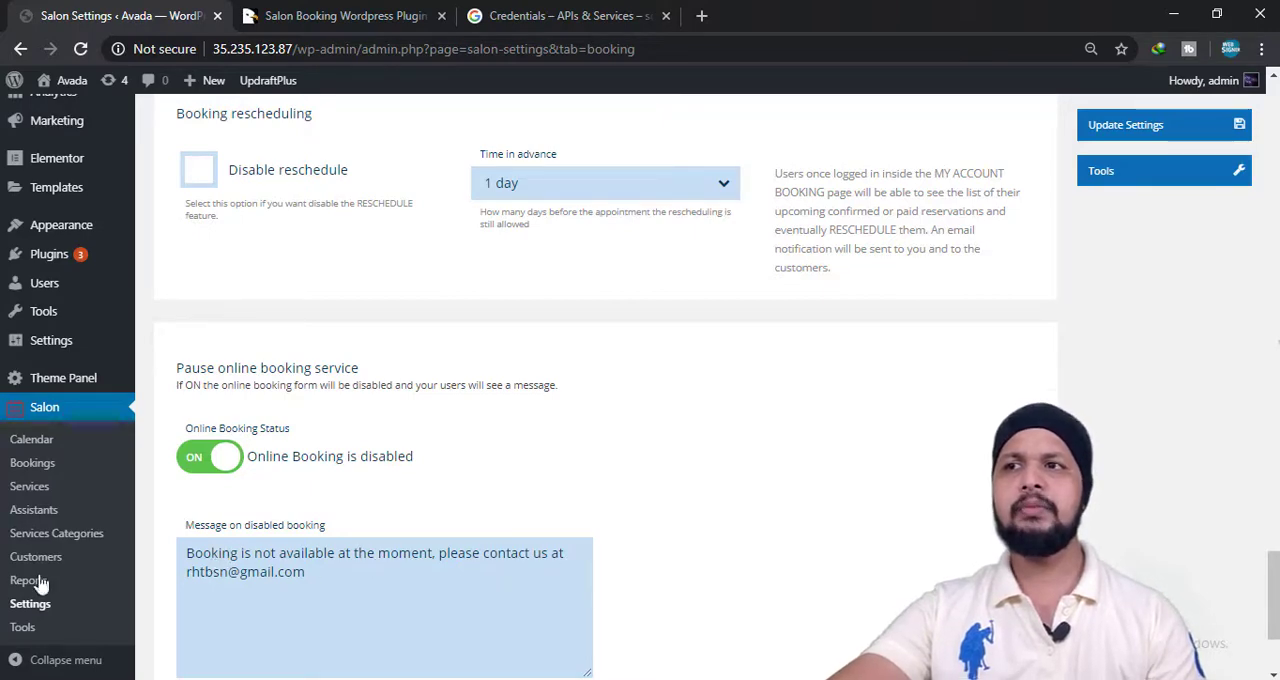
scroll(346, 557, "down", 2)
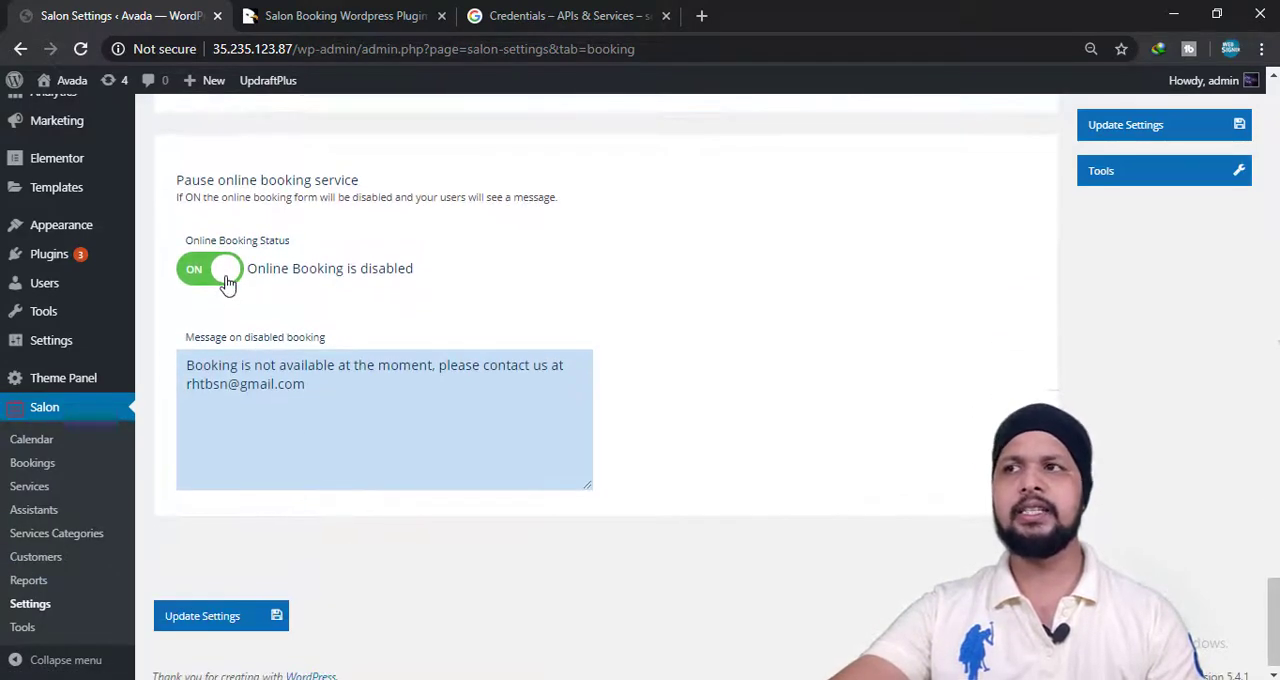
left_click(222, 270)
Save the Booking Rules settings.
scroll(243, 449, "down", 1)
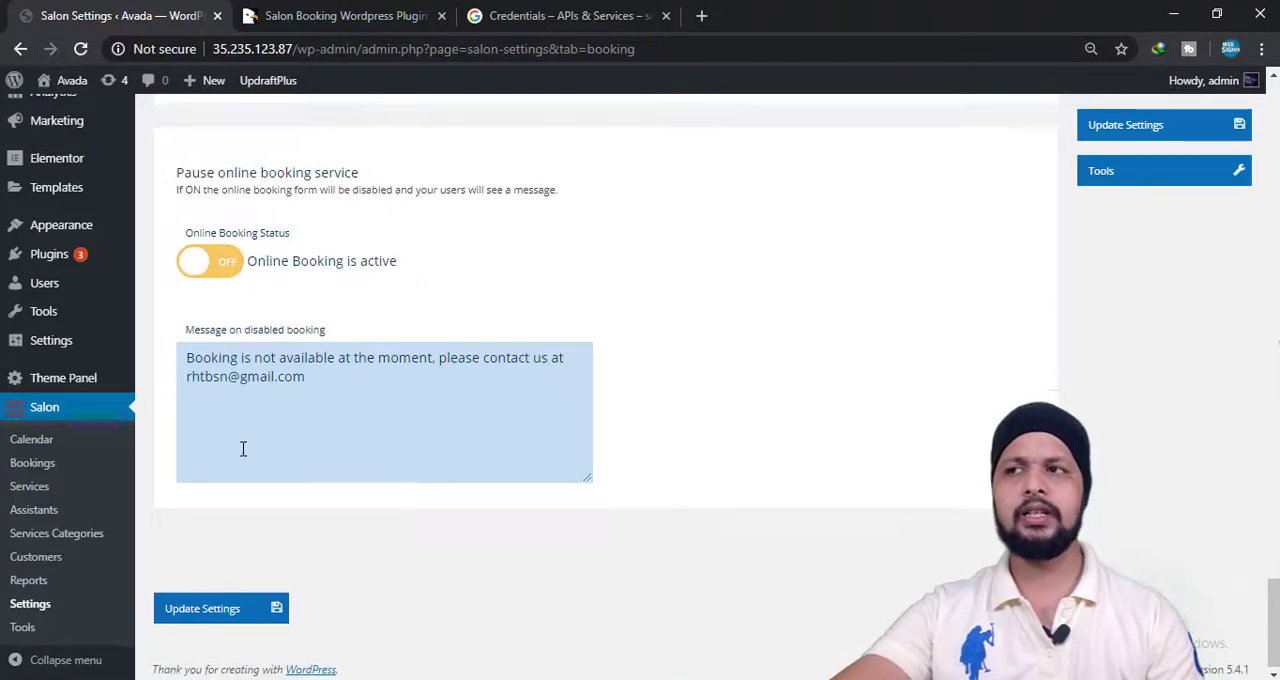
left_click(195, 613)
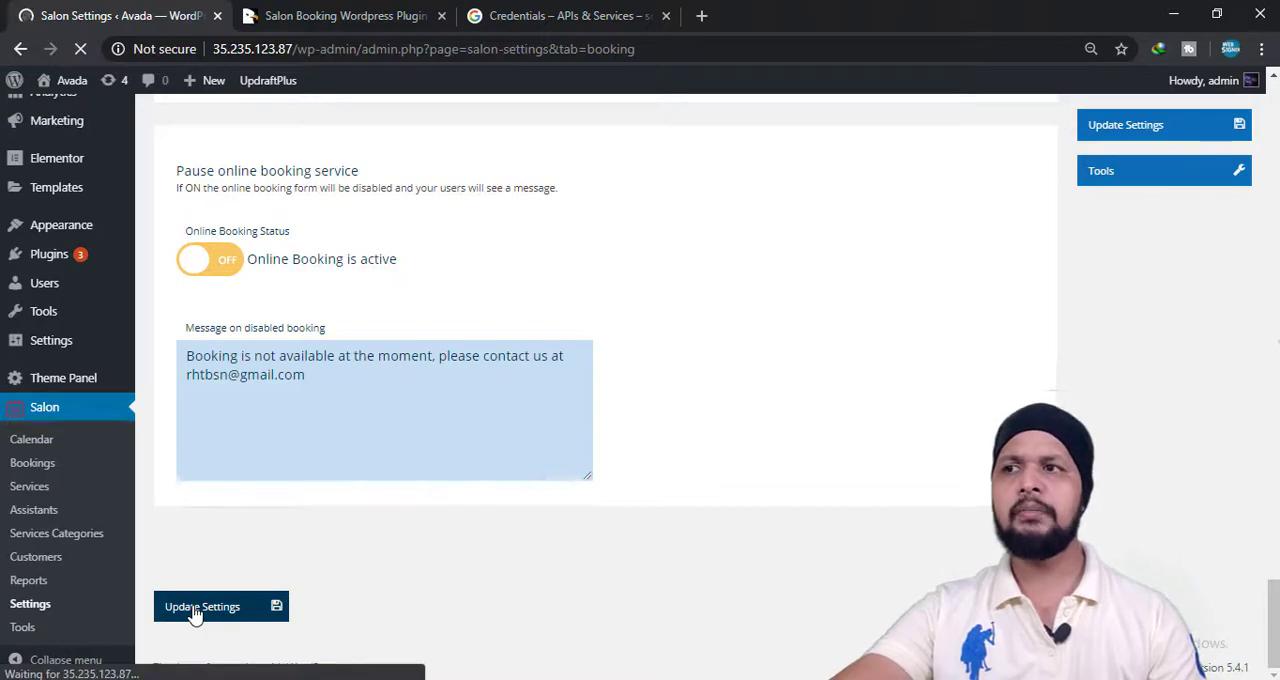
scroll(410, 560, "down", 2)
scroll(406, 560, "down", 3)
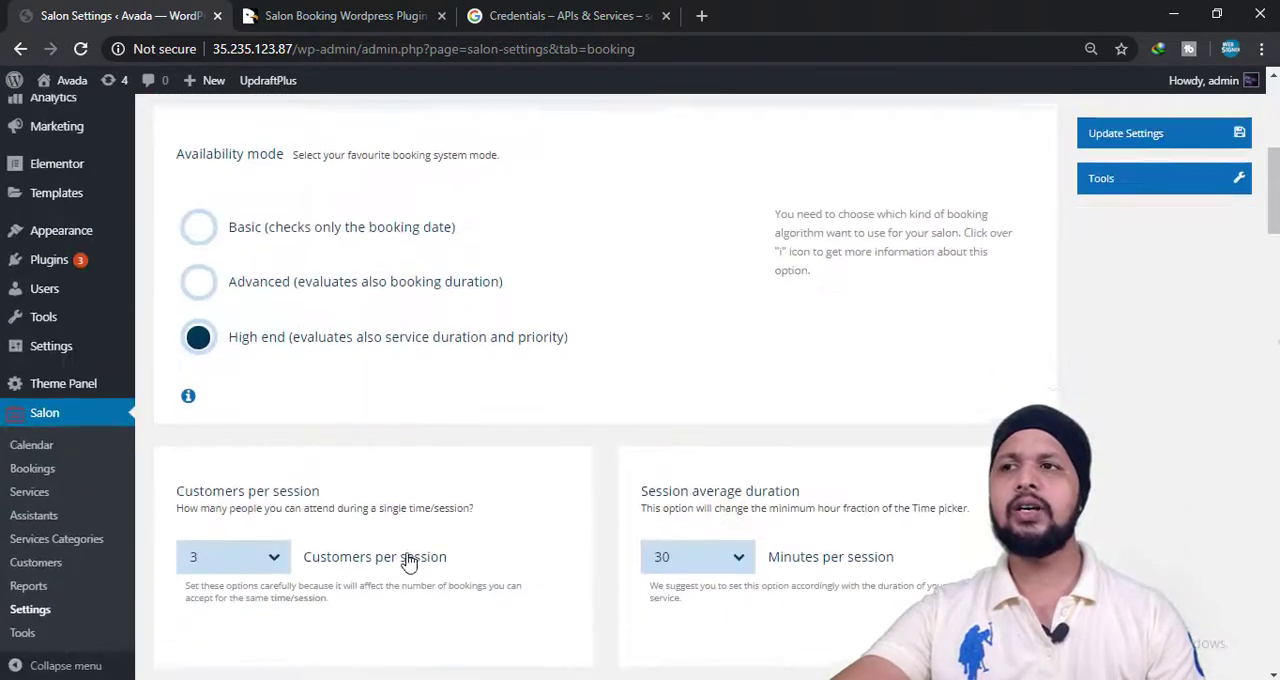
Open the Checkout settings and look over the checkout options, Facebook login and the choices for services booked simultaneously.
scroll(406, 558, "up", 5)
left_click(443, 548)
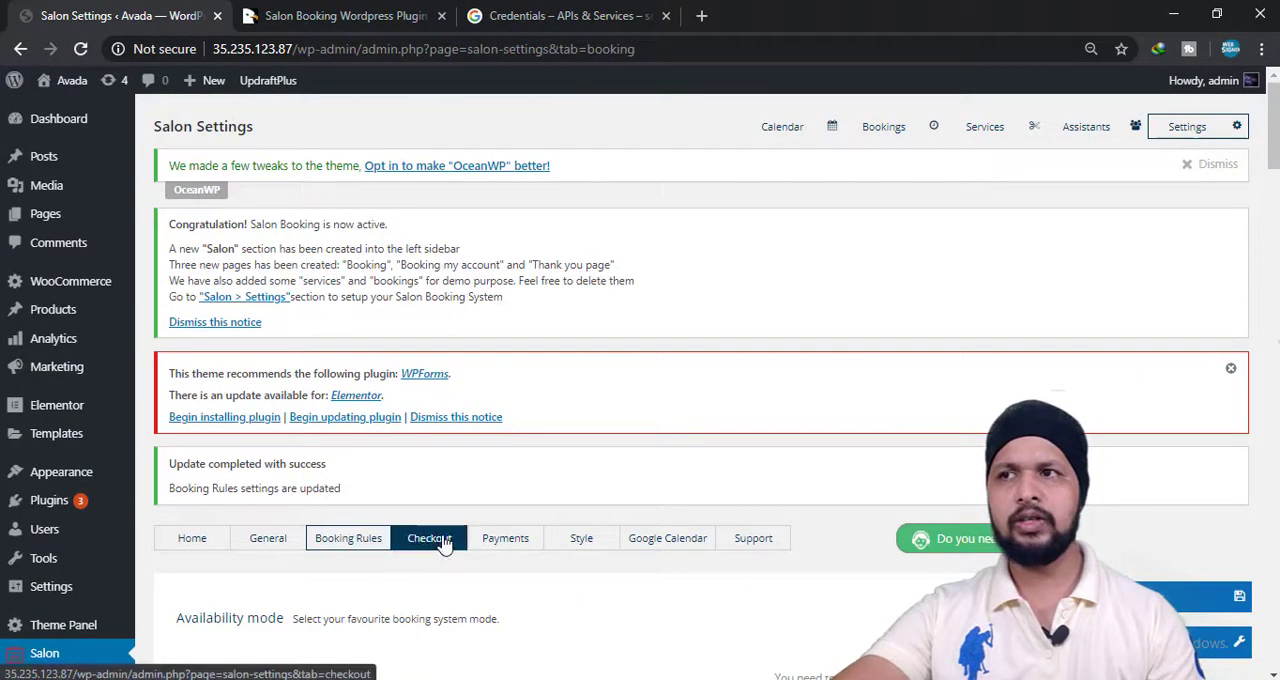
scroll(445, 544, "down", 2)
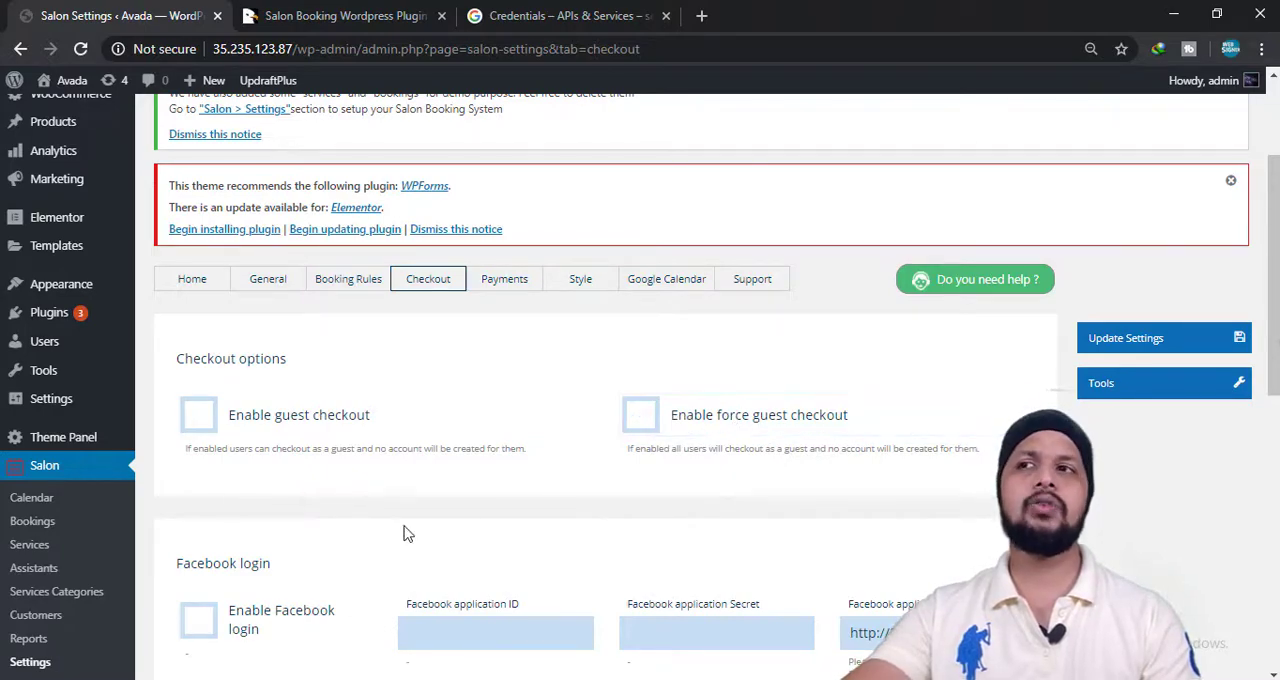
scroll(403, 531, "down", 2)
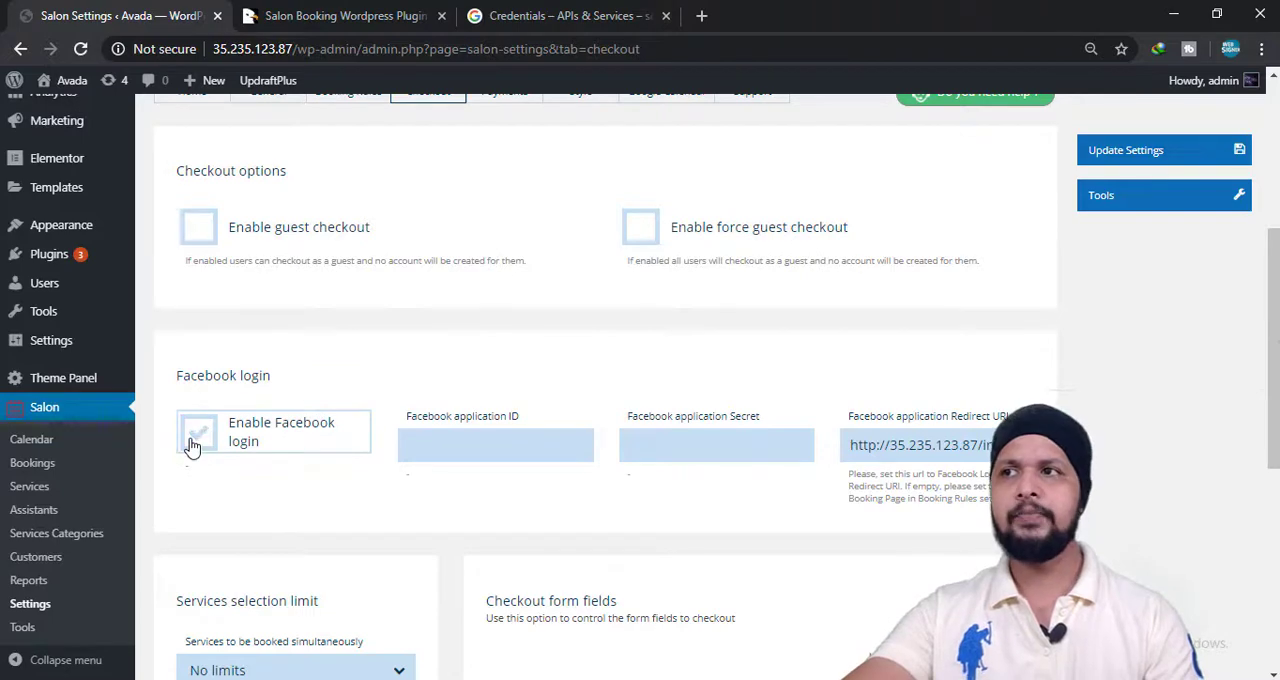
scroll(400, 508, "down", 2)
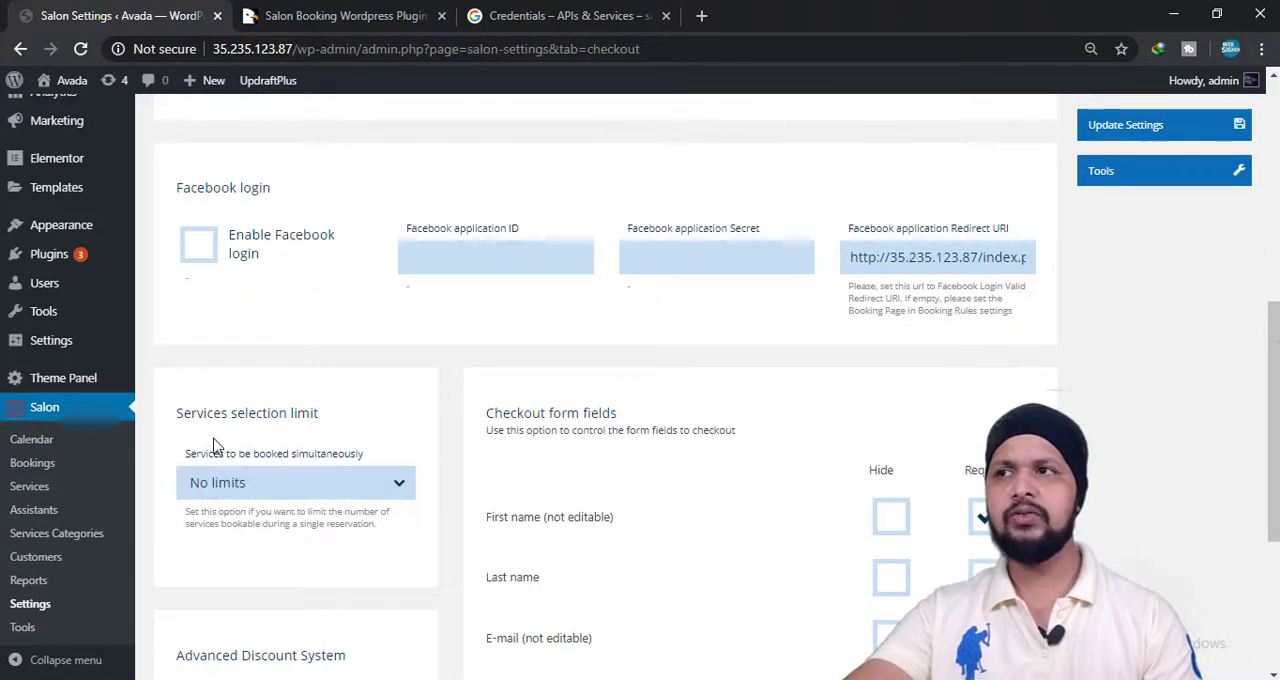
left_click(268, 484)
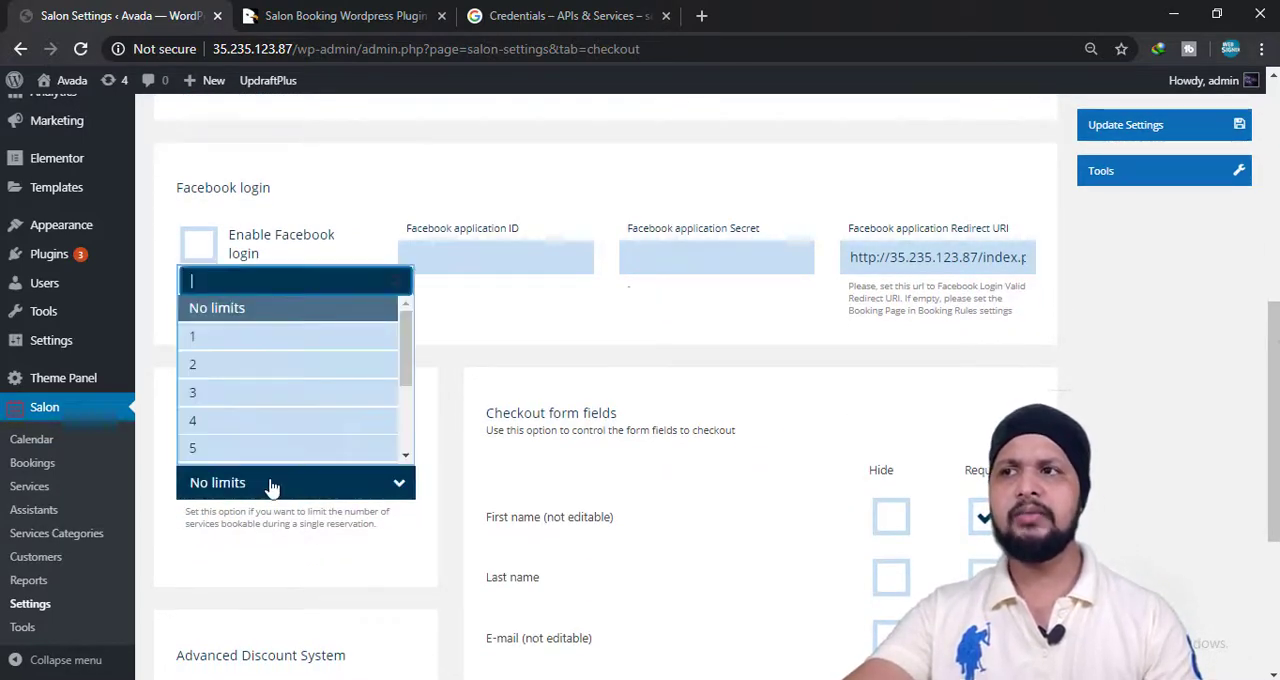
left_click(580, 358)
Make the mobile phone a required checkout form field and save the Checkout settings.
scroll(607, 420, "down", 3)
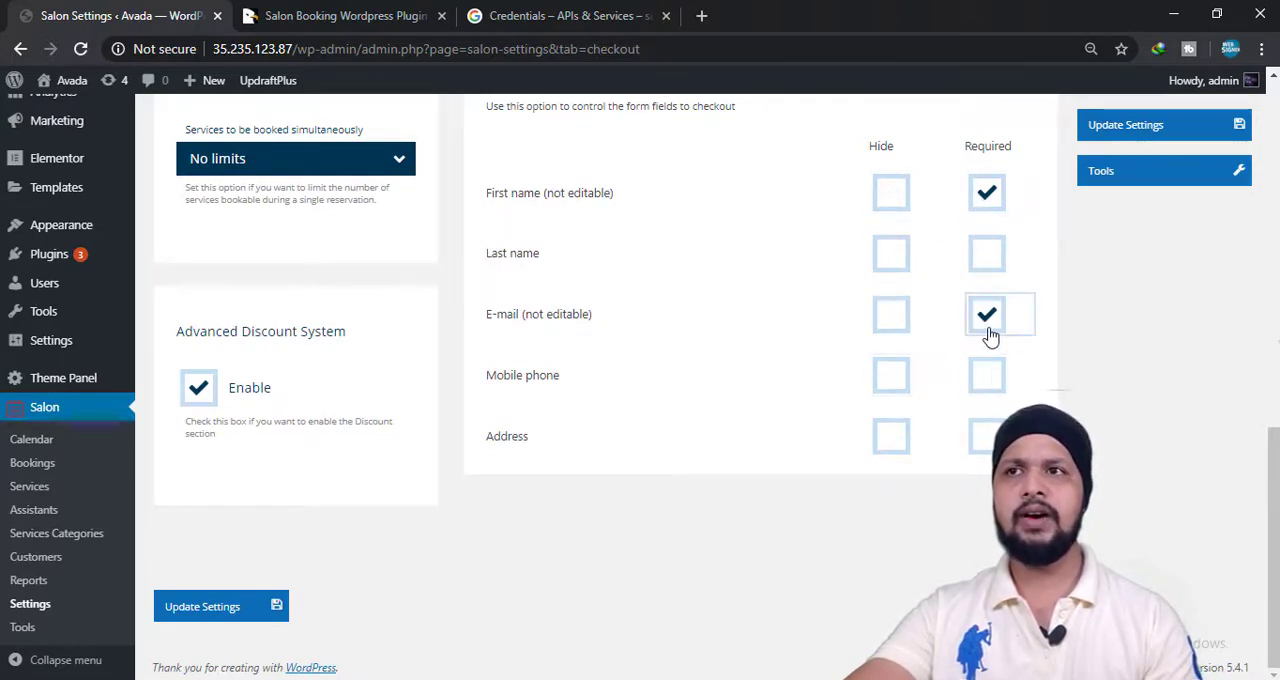
left_click(994, 378)
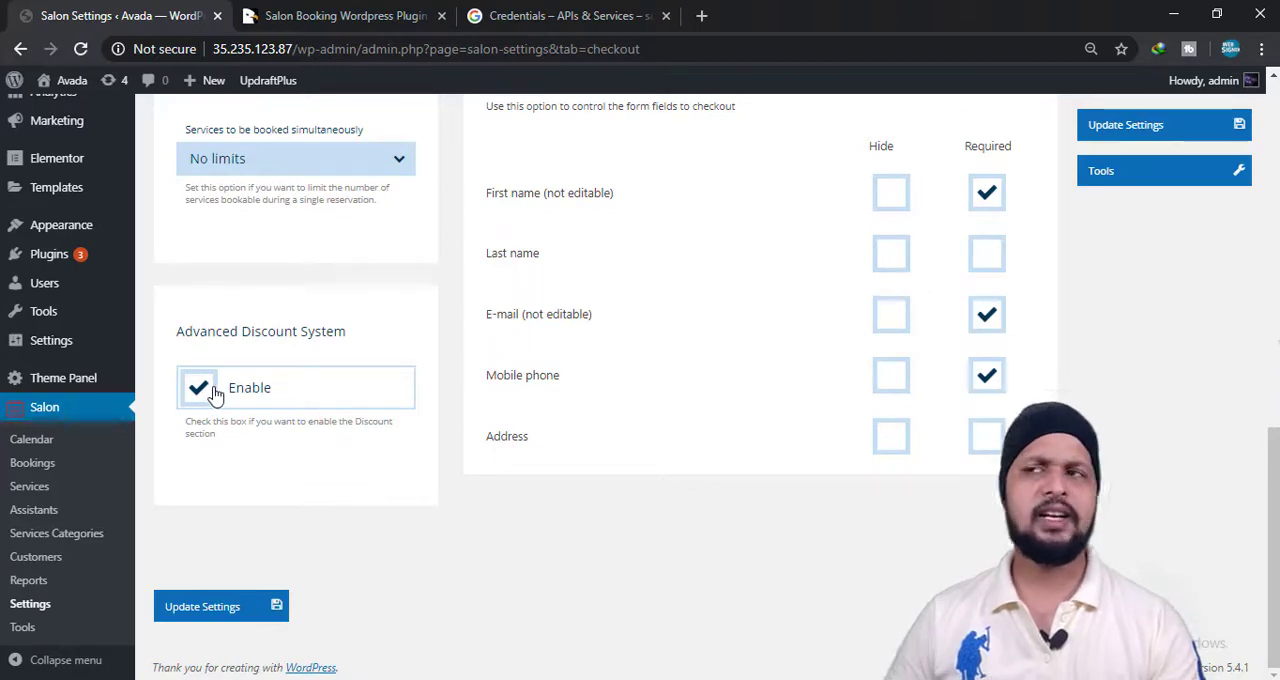
left_click(171, 606)
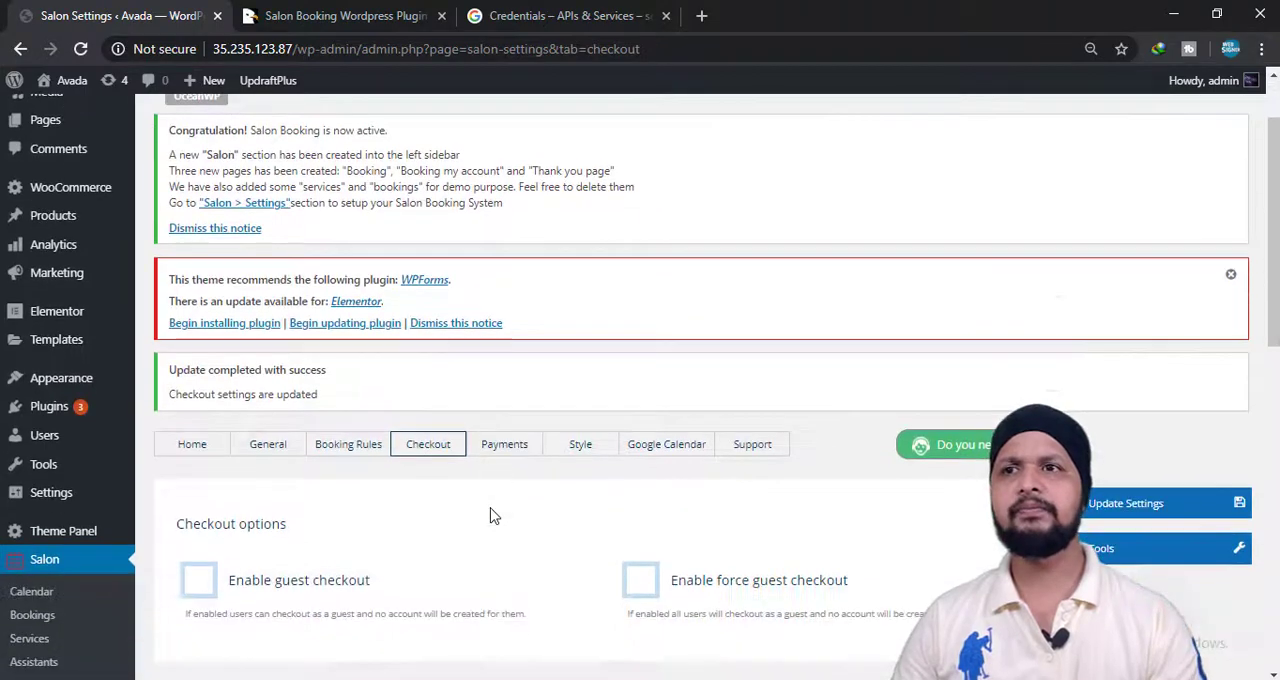
Open the Payments settings and enable both online payment and the pay later option.
left_click(519, 443)
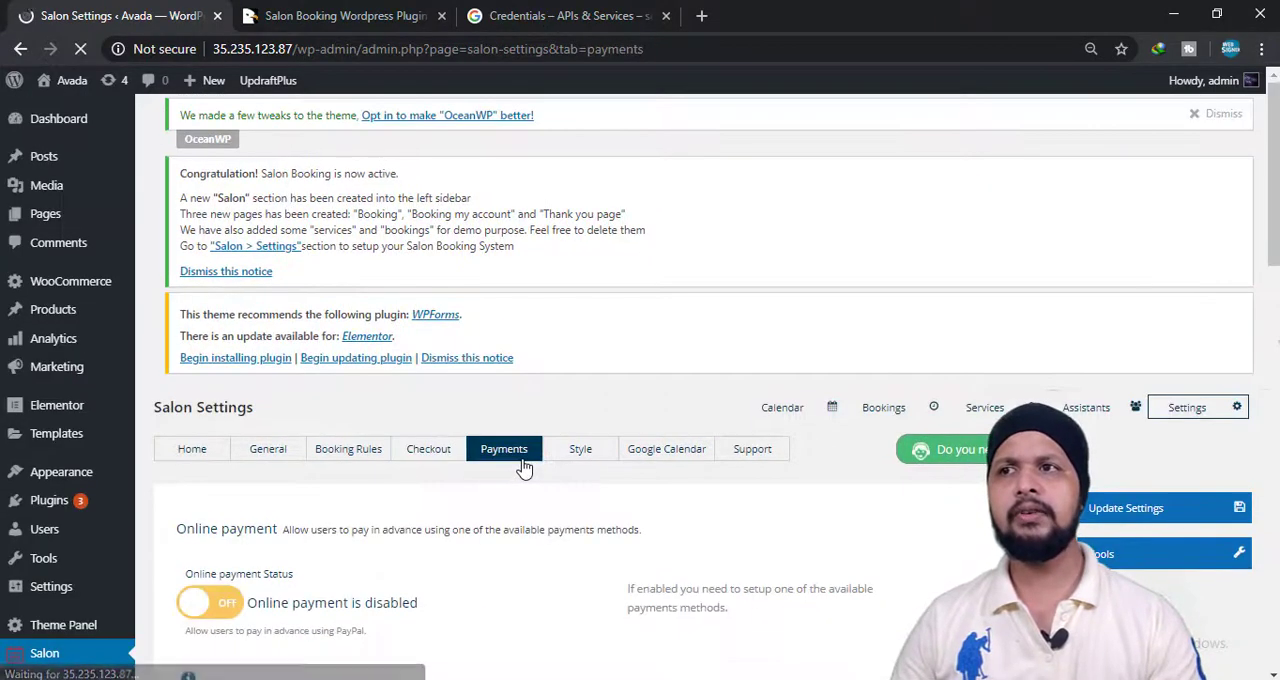
scroll(524, 470, "down", 1)
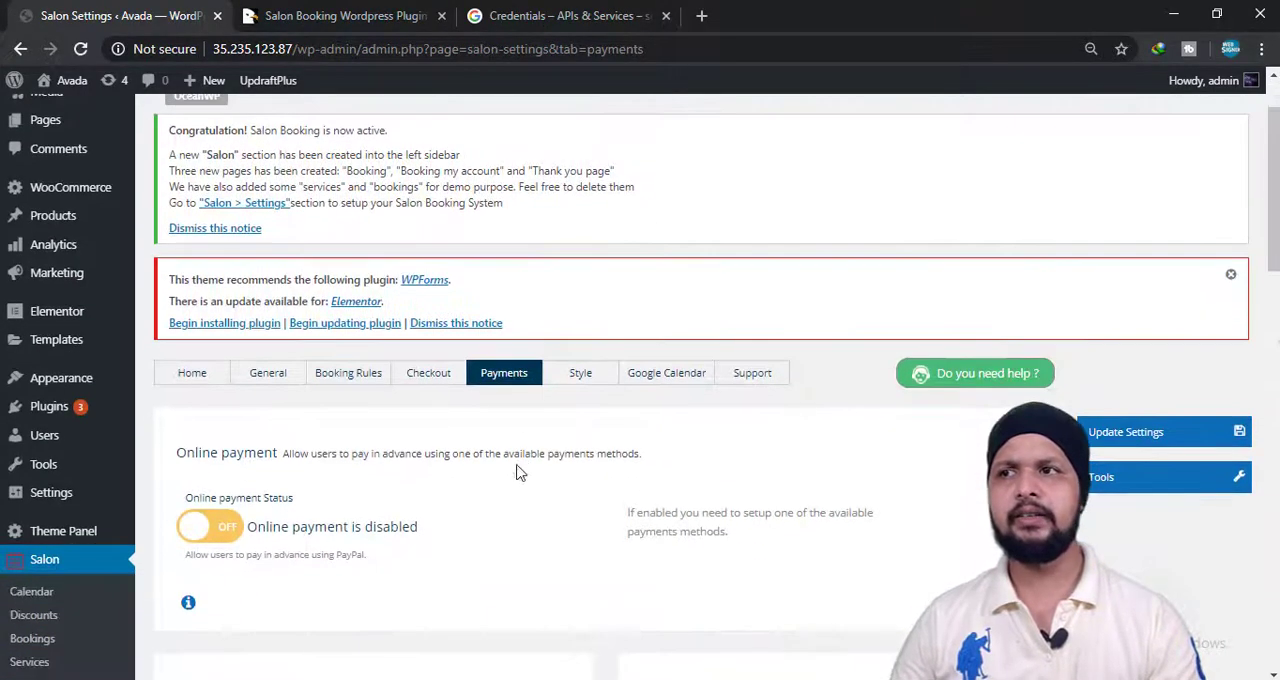
left_click(212, 545)
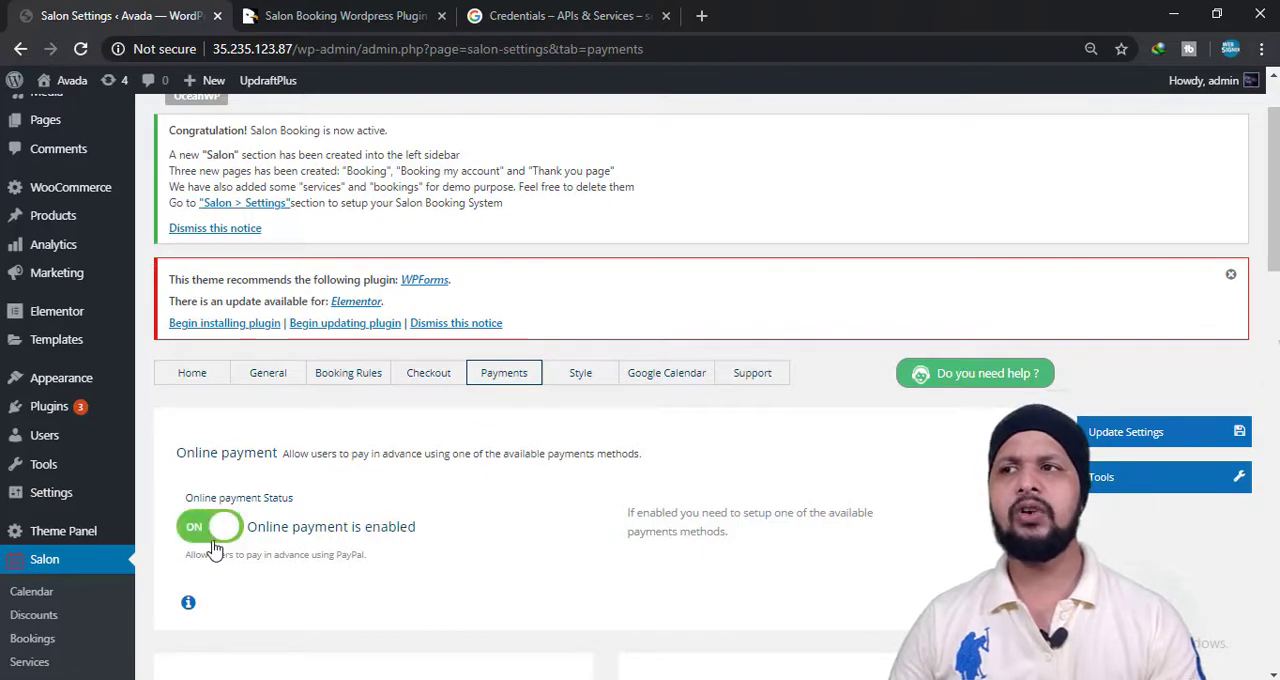
scroll(386, 474, "down", 3)
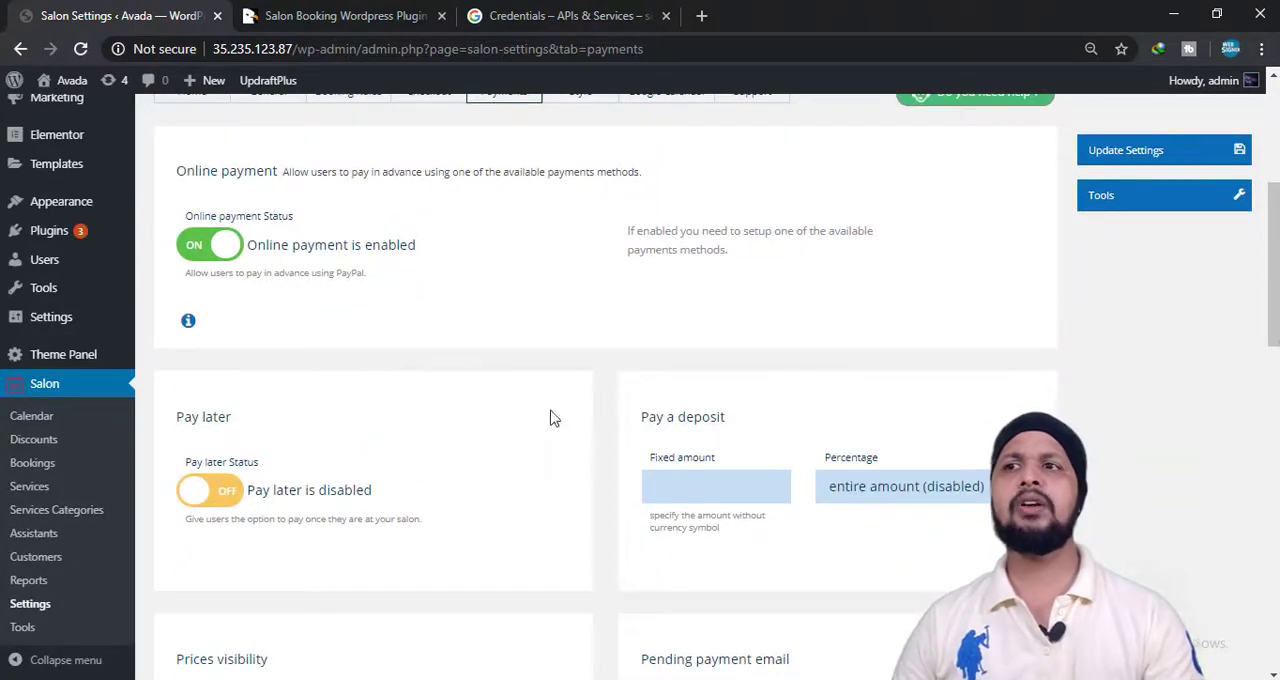
scroll(315, 500, "down", 1)
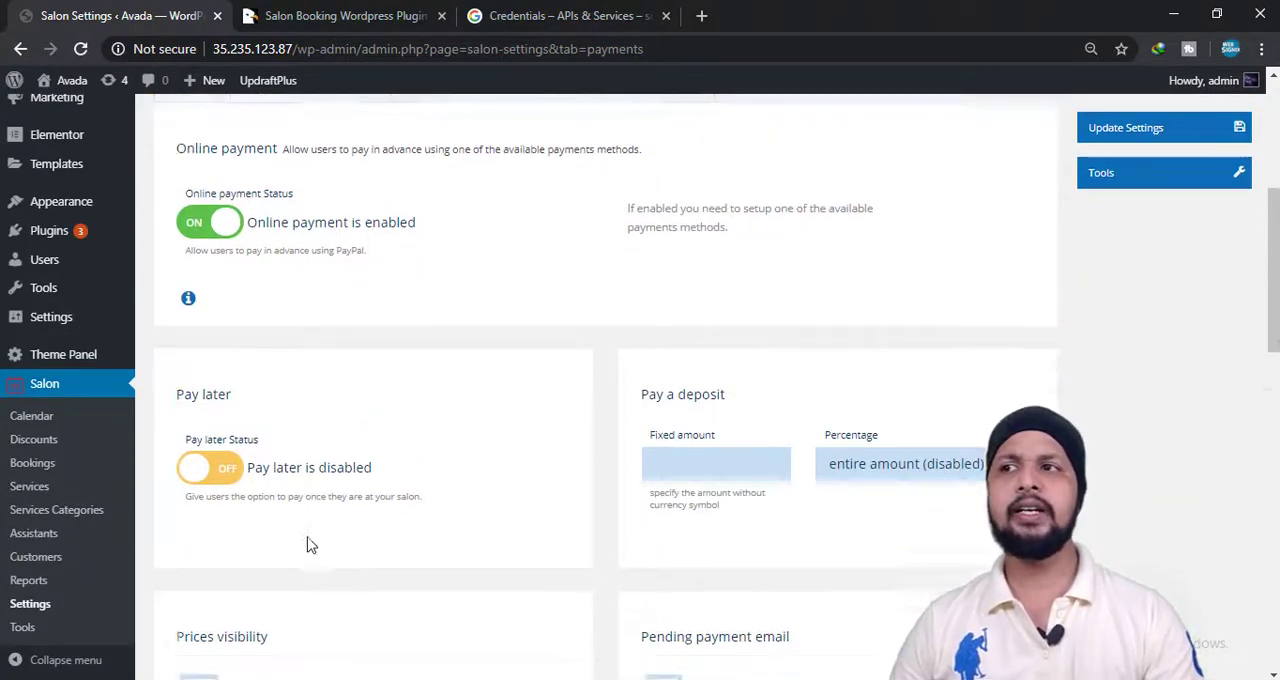
left_click(208, 402)
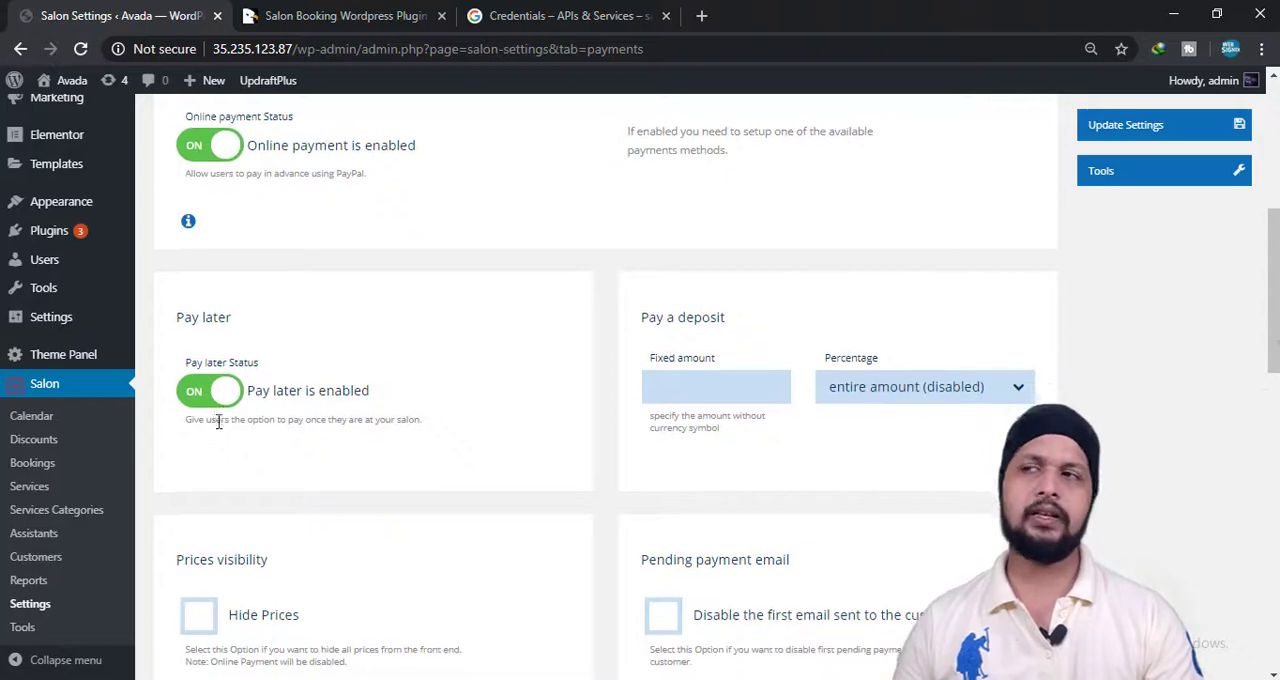
Switch the payment method to Stripe to view its account fields, and return it to PayPal.
scroll(219, 425, "down", 3)
scroll(793, 315, "down", 7)
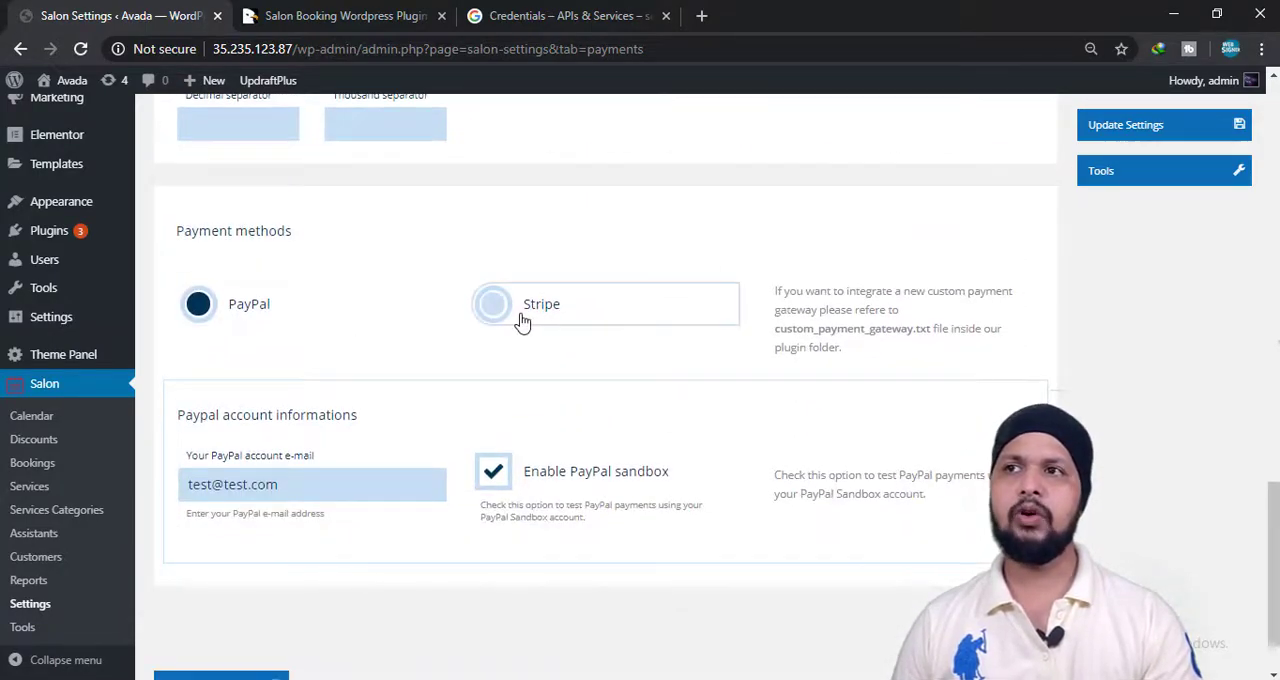
left_click(576, 323)
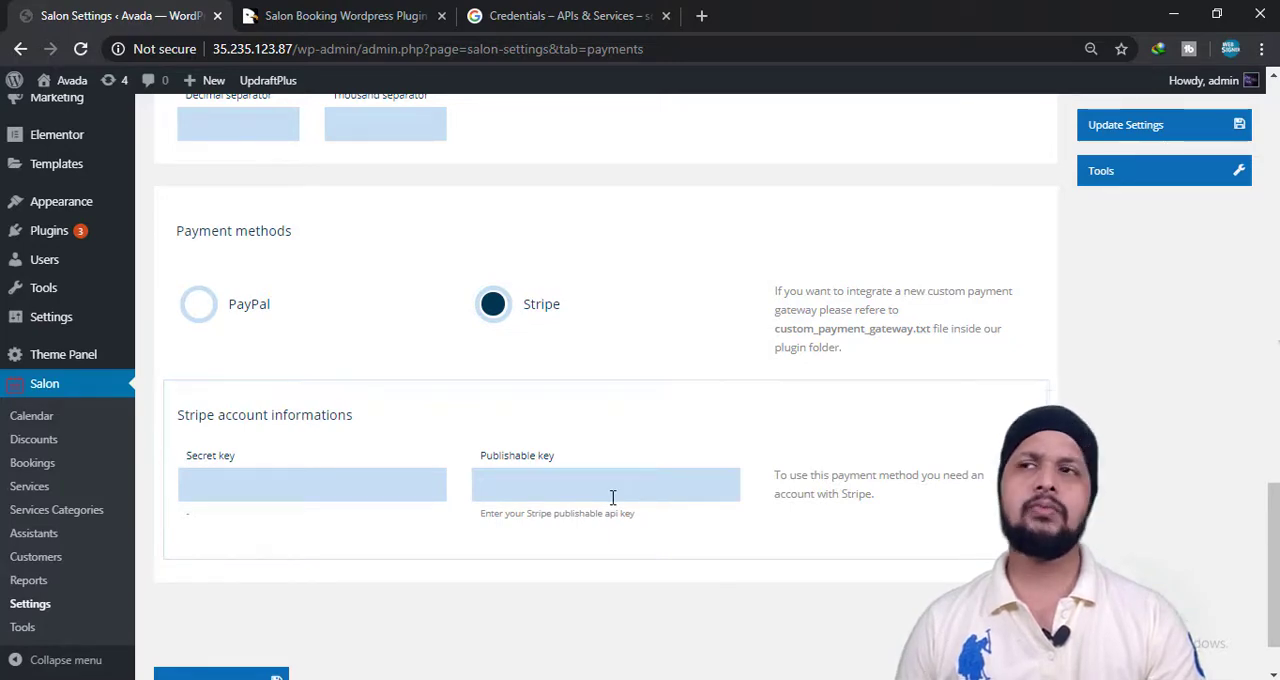
left_click(190, 305)
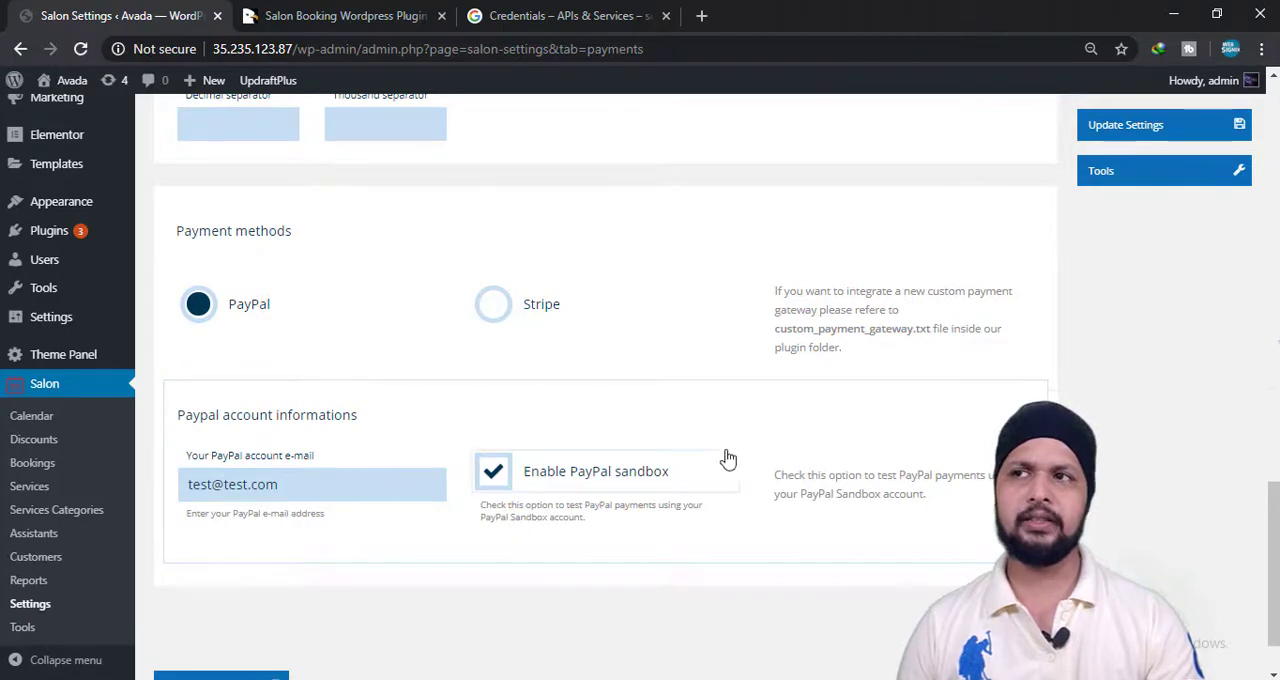
Save the Payments settings.
scroll(423, 449, "down", 2)
left_click(245, 607)
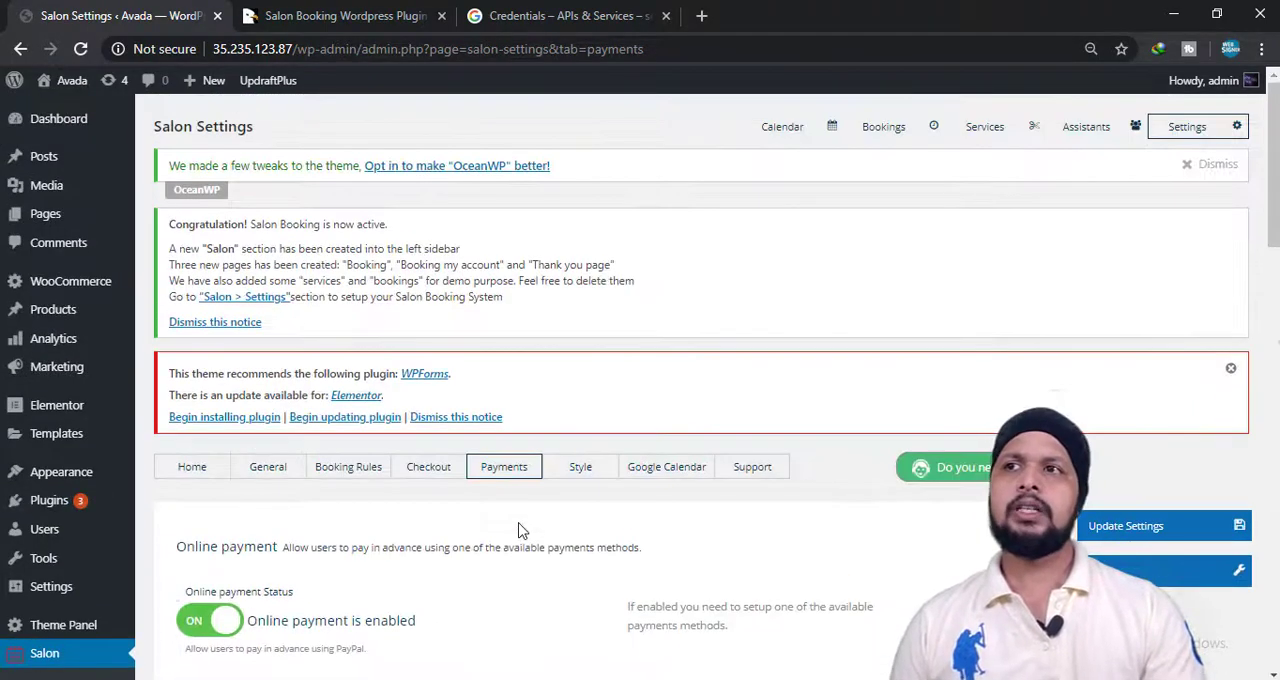
Open the Style settings and look over the booking form layouts and the custom colors with their sample preview.
left_click(584, 474)
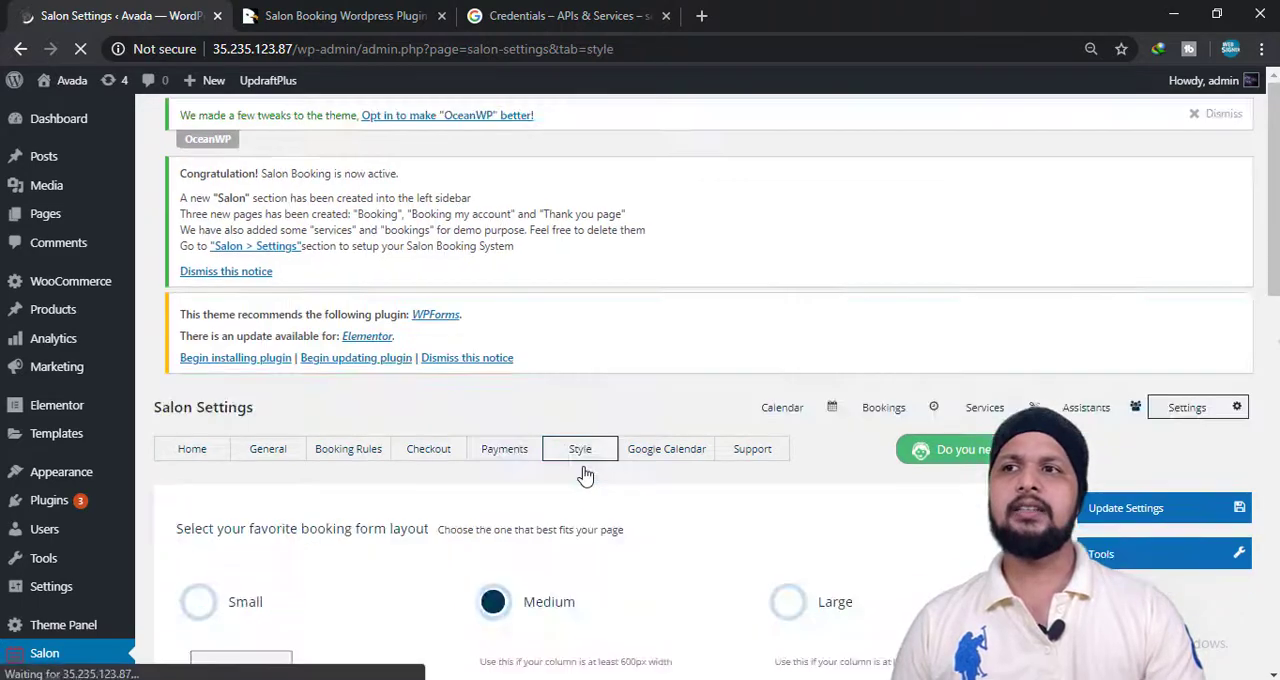
scroll(583, 477, "down", 3)
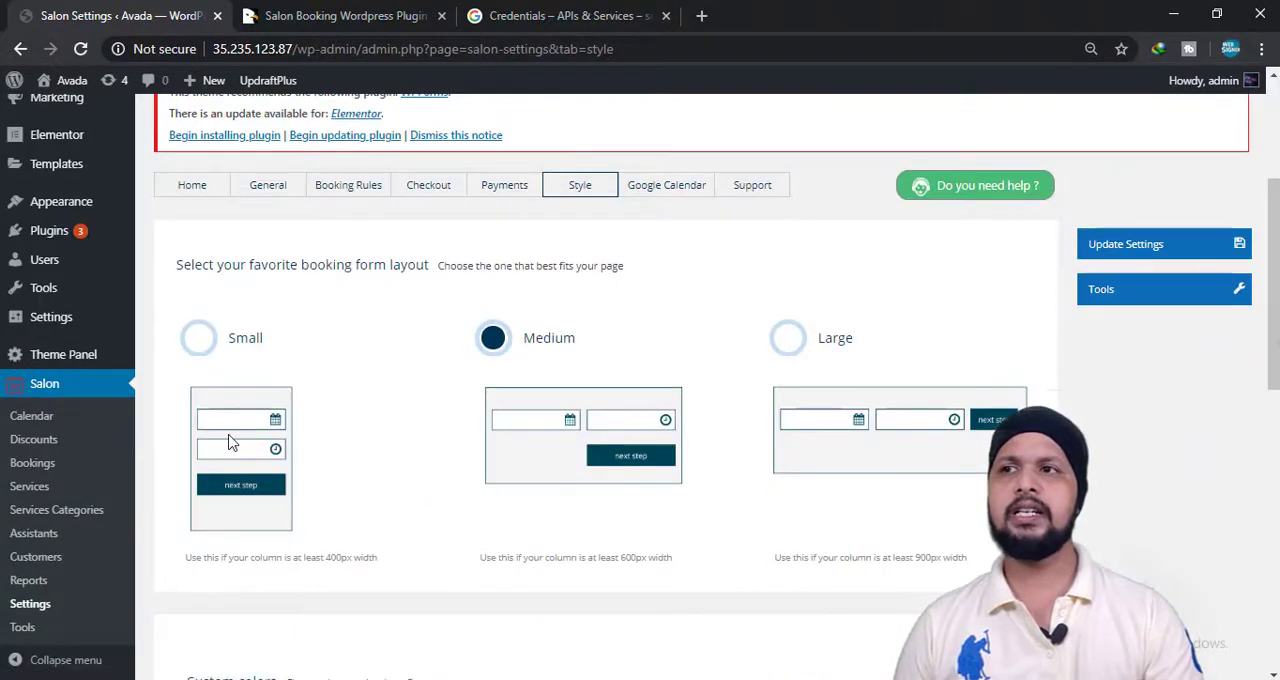
scroll(757, 437, "down", 4)
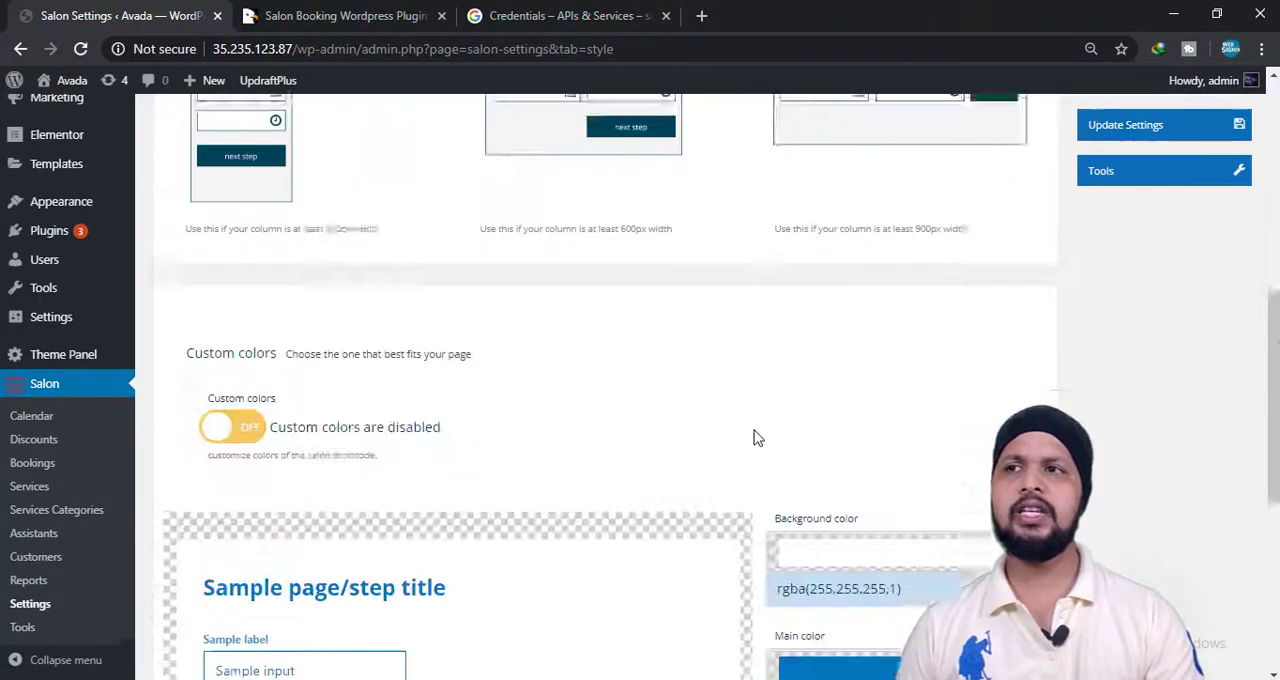
scroll(754, 437, "up", 5)
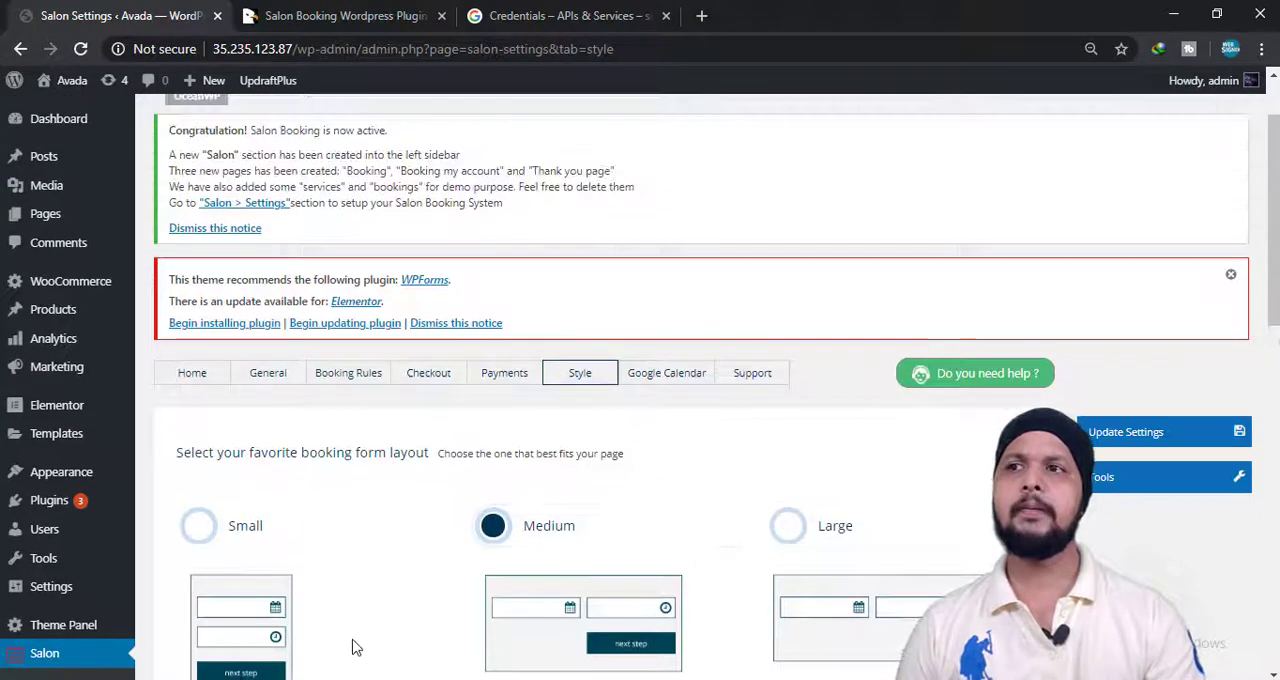
scroll(303, 551, "down", 2)
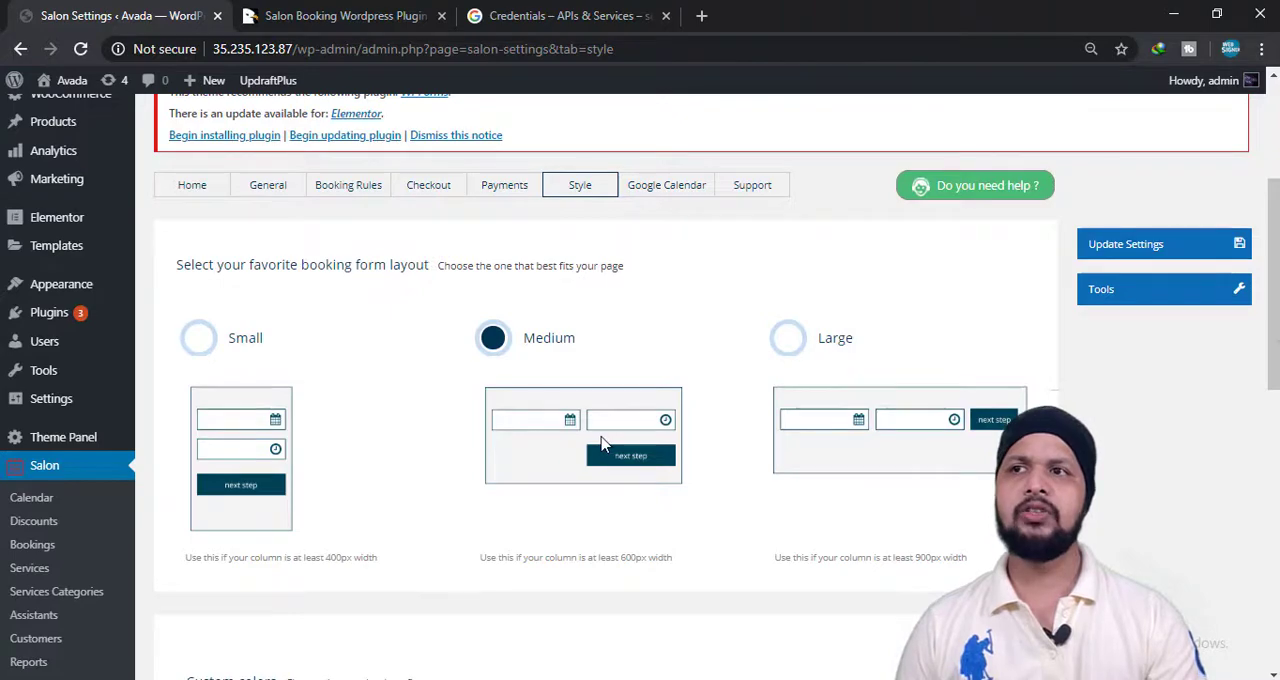
scroll(889, 457, "down", 3)
scroll(566, 480, "down", 2)
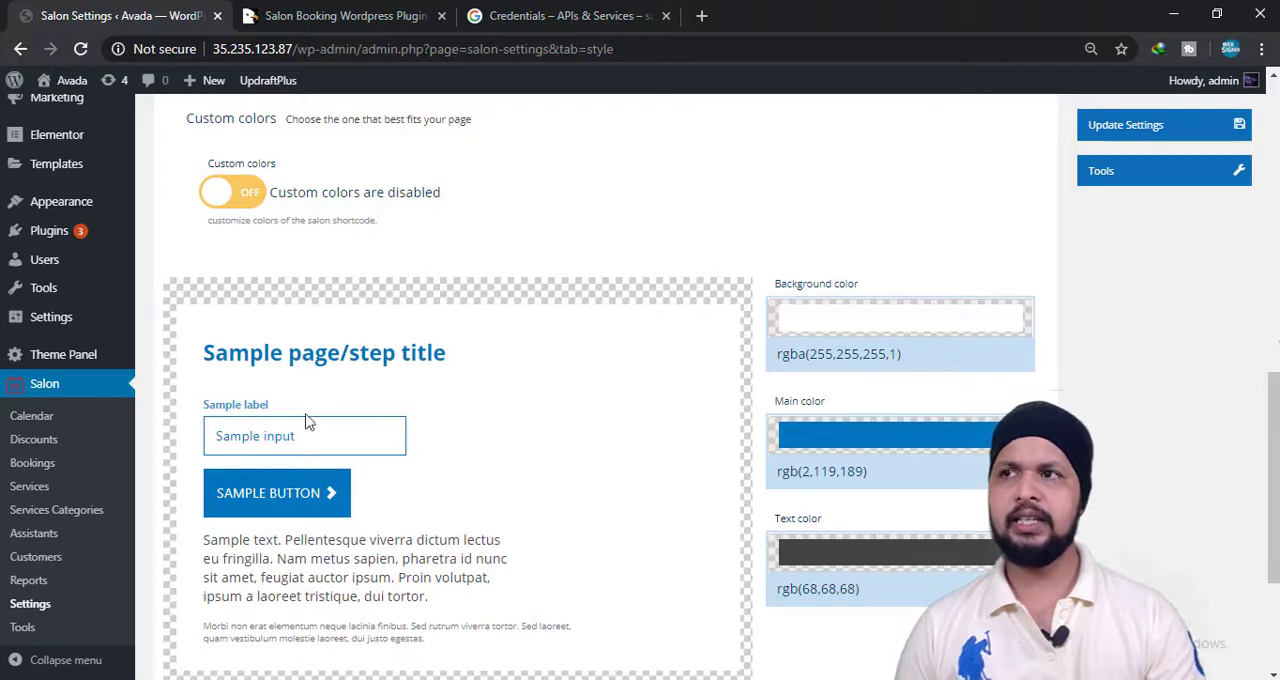
Try out enabling custom colors for the booking form and switch them off again.
left_click(220, 208)
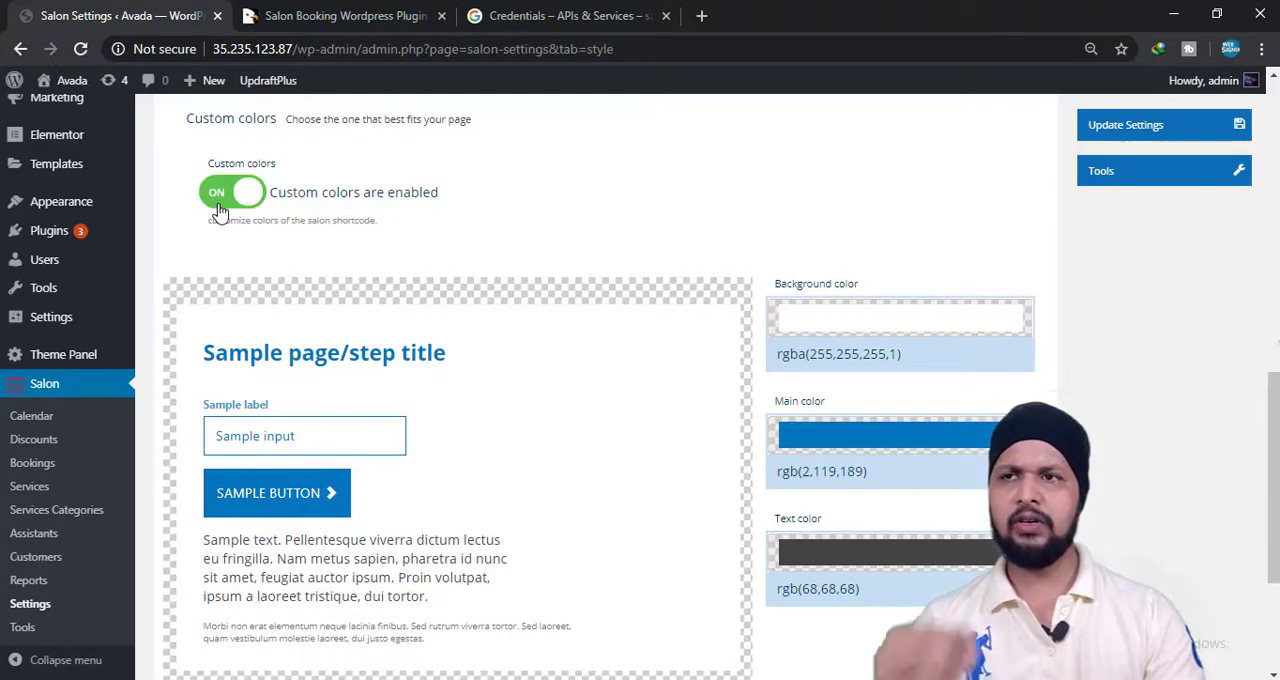
scroll(408, 223, "down", 2)
scroll(226, 162, "up", 2)
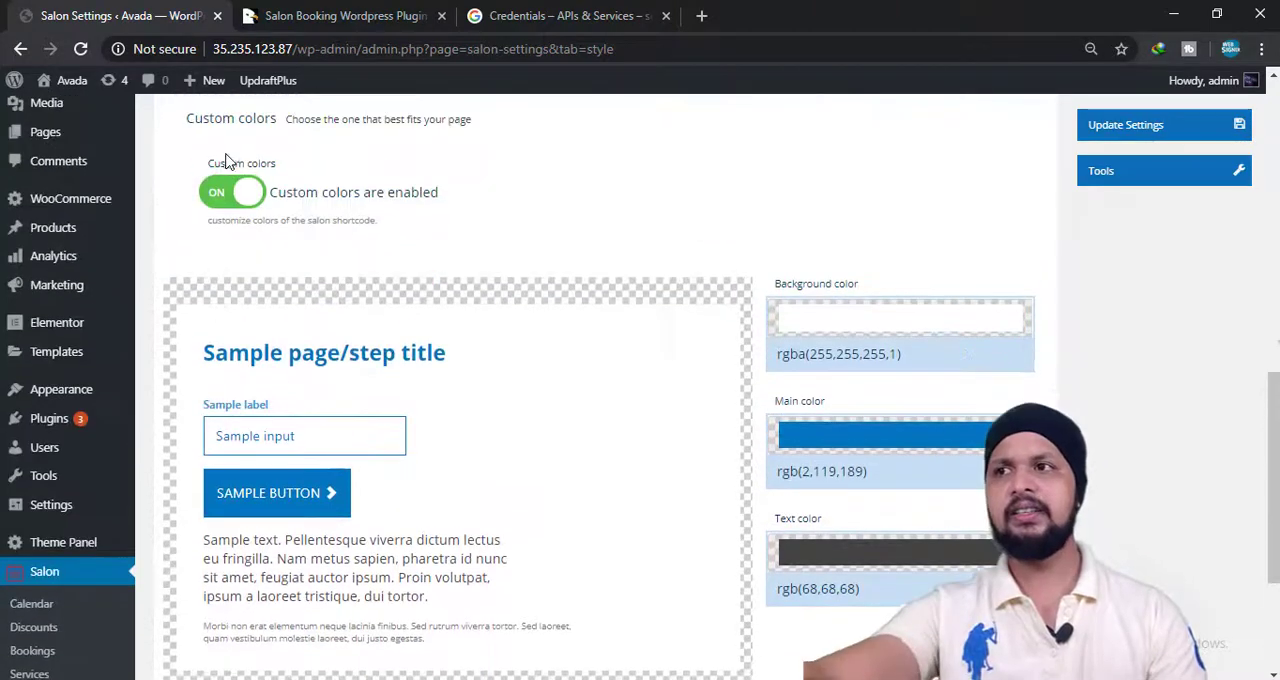
left_click(220, 192)
scroll(275, 400, "down", 3)
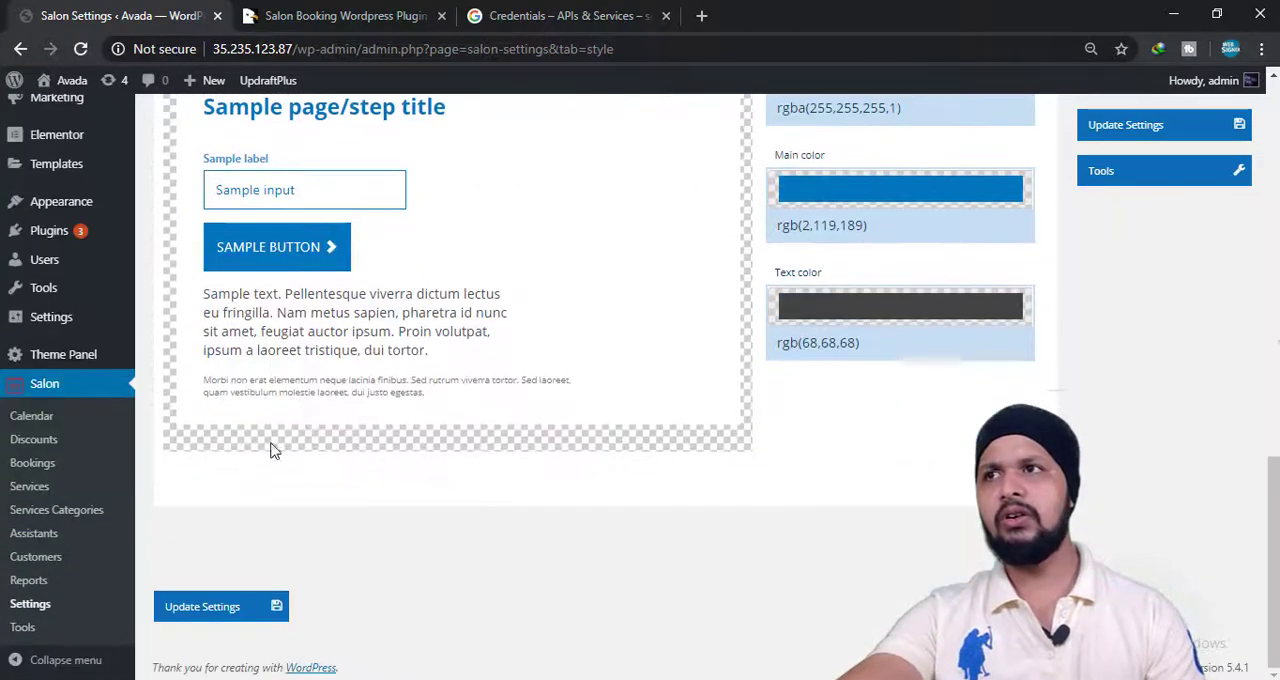
Save the Style settings.
left_click(238, 607)
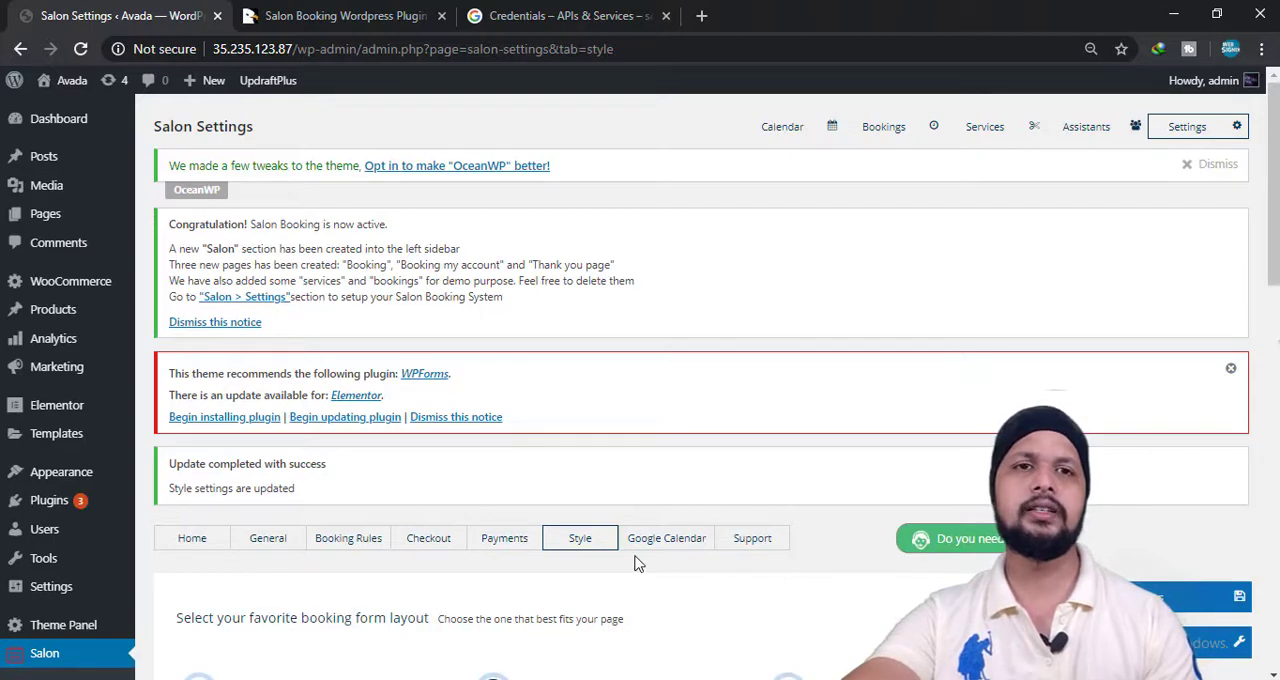
Open the Google Calendar settings, look over the sync status, client ID, secret and authorization options, and save the settings.
scroll(640, 550, "down", 2)
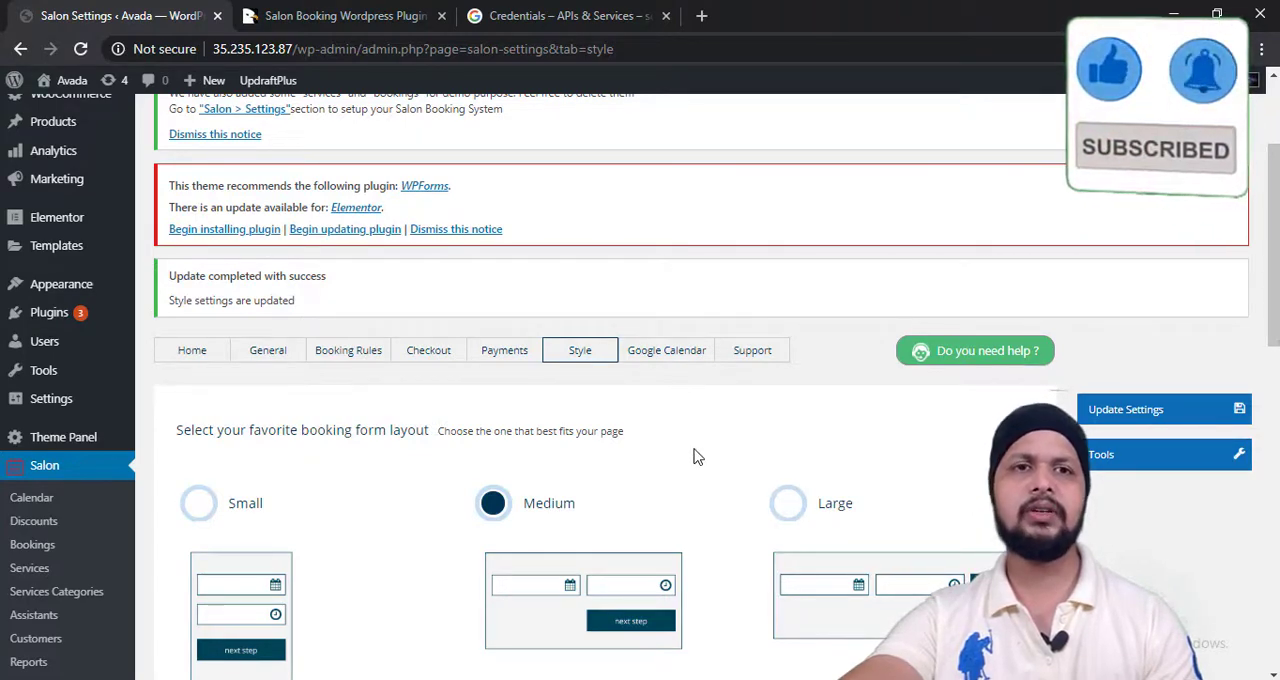
left_click(700, 360)
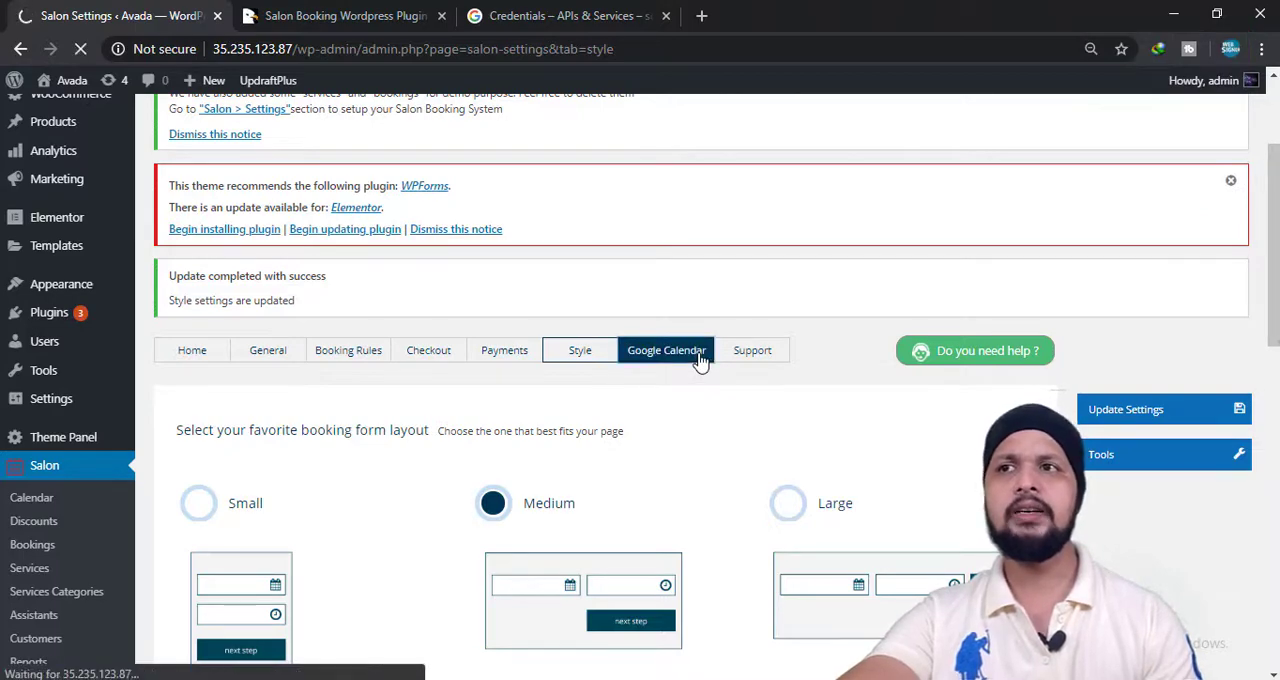
scroll(337, 391, "down", 3)
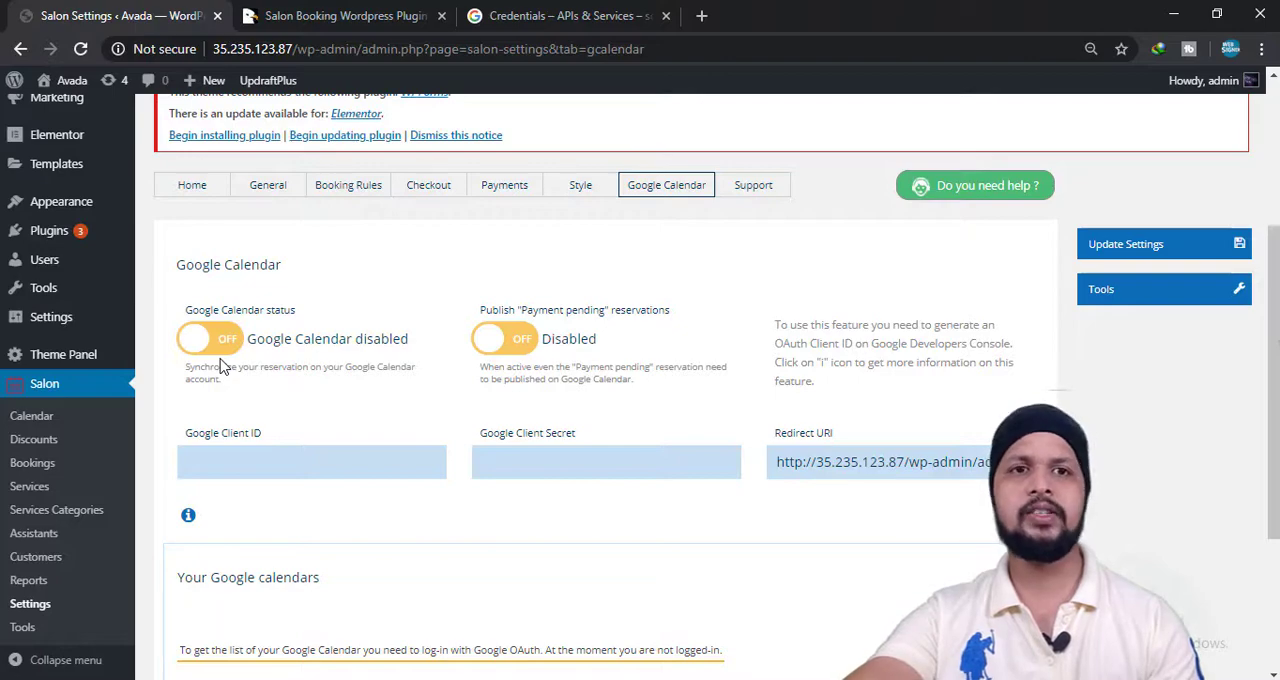
scroll(222, 368, "down", 3)
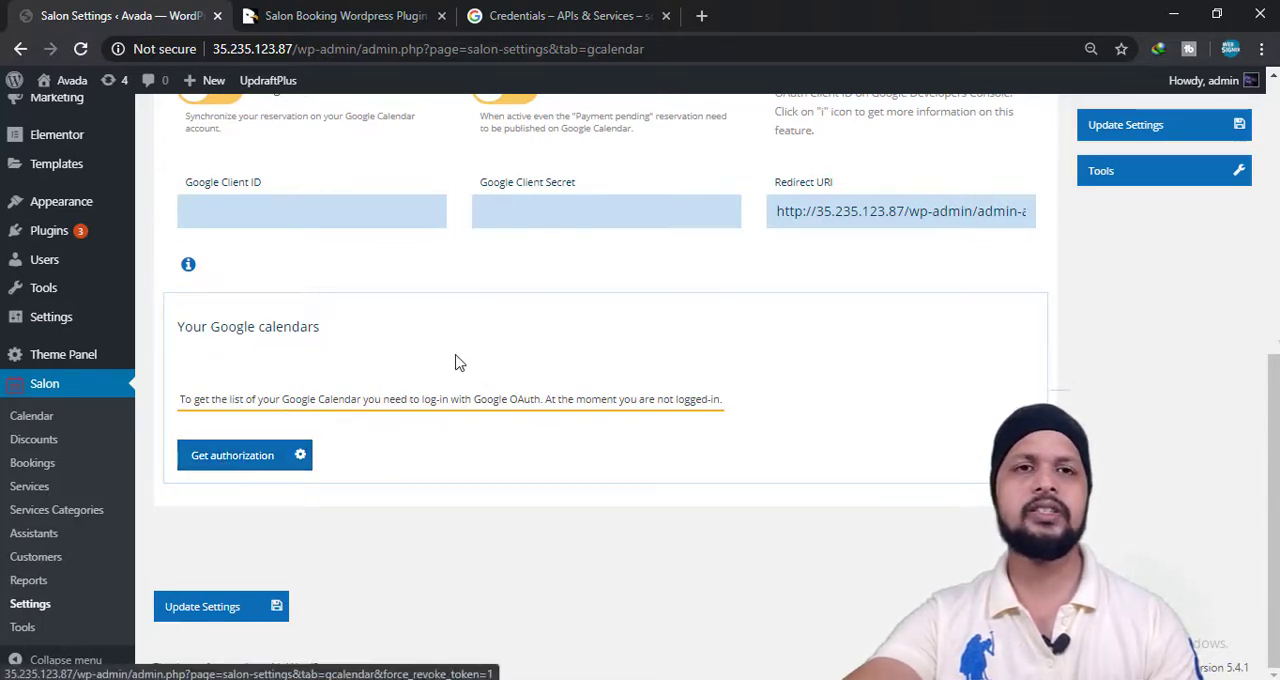
left_click(232, 610)
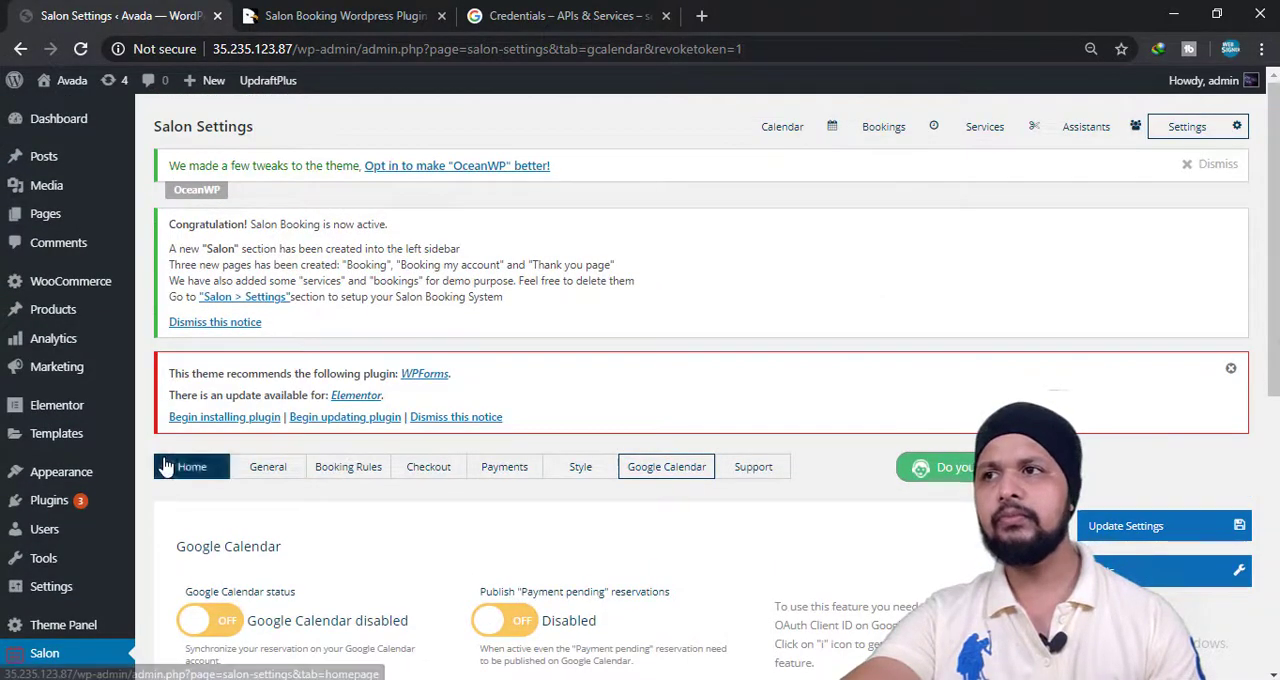
Open the salon calendar in its month view and expand the booking details for 10 June 2020.
scroll(380, 350, "down", 5)
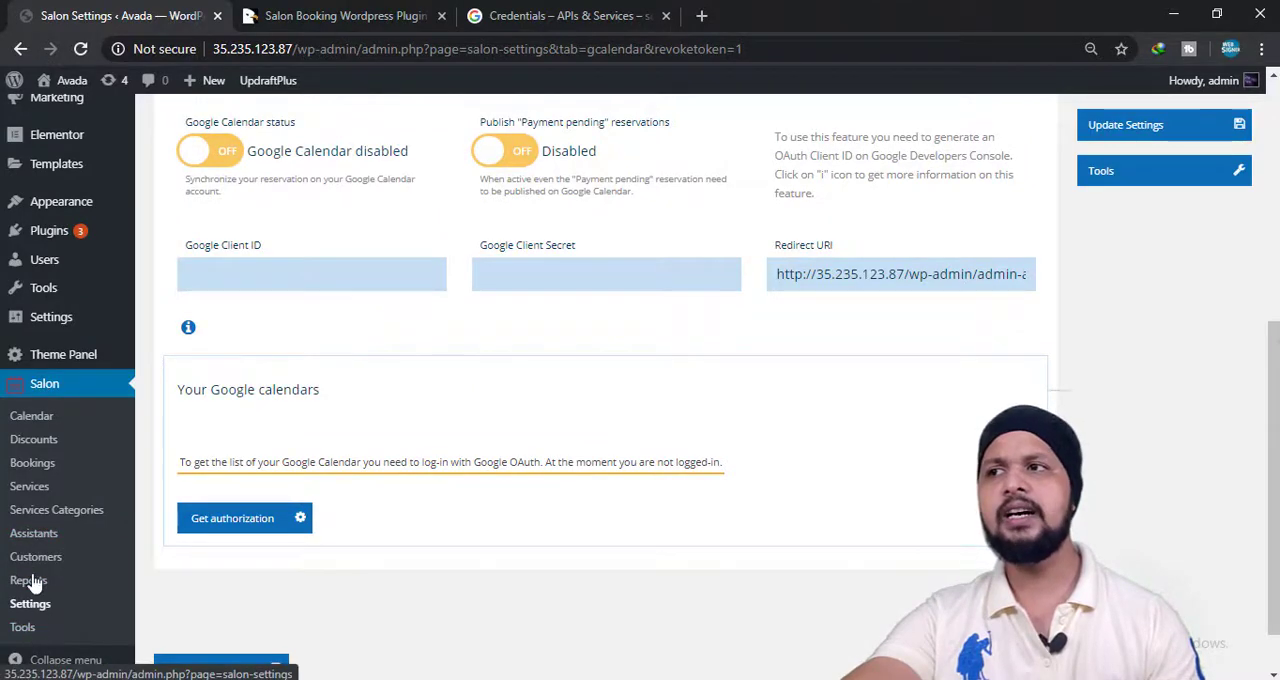
left_click(33, 417)
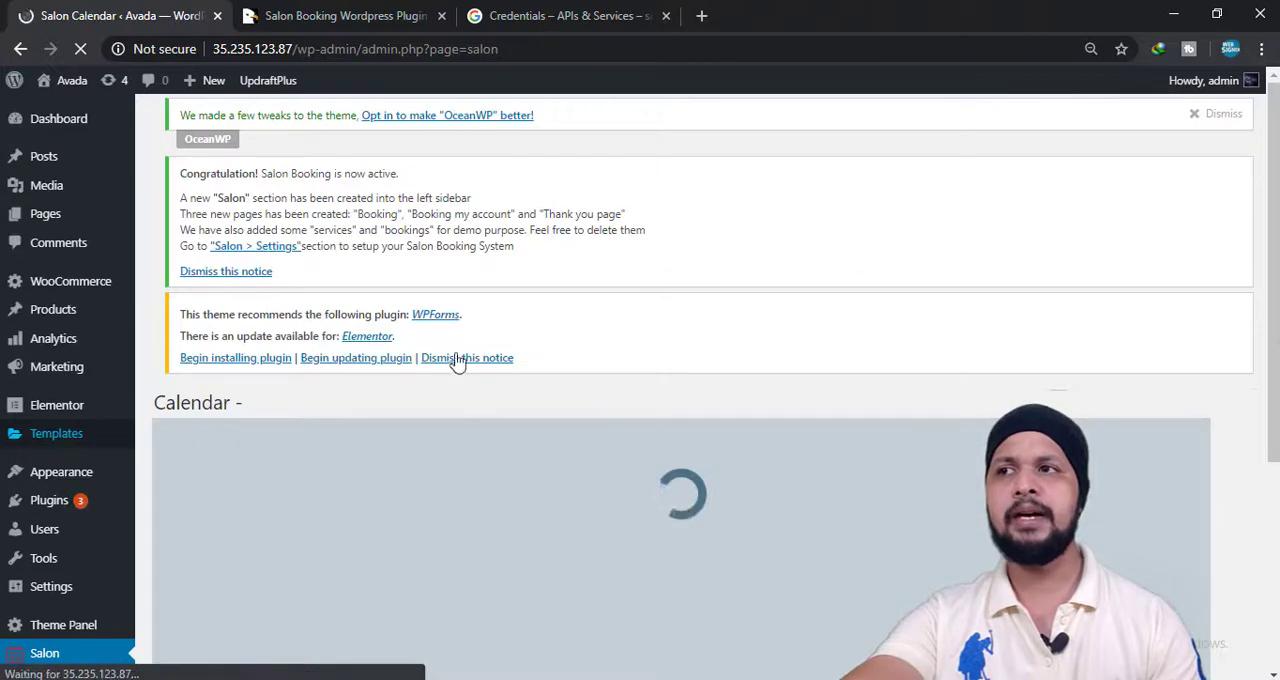
scroll(855, 420, "down", 3)
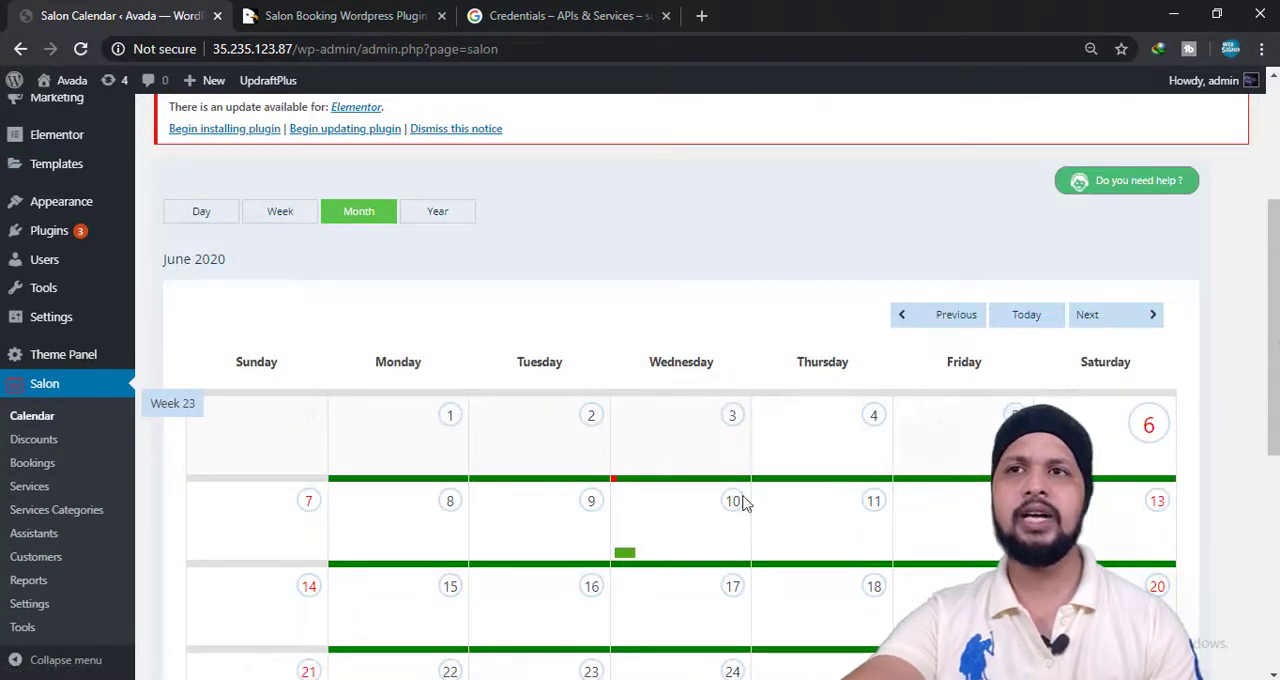
mouse_move(620, 558)
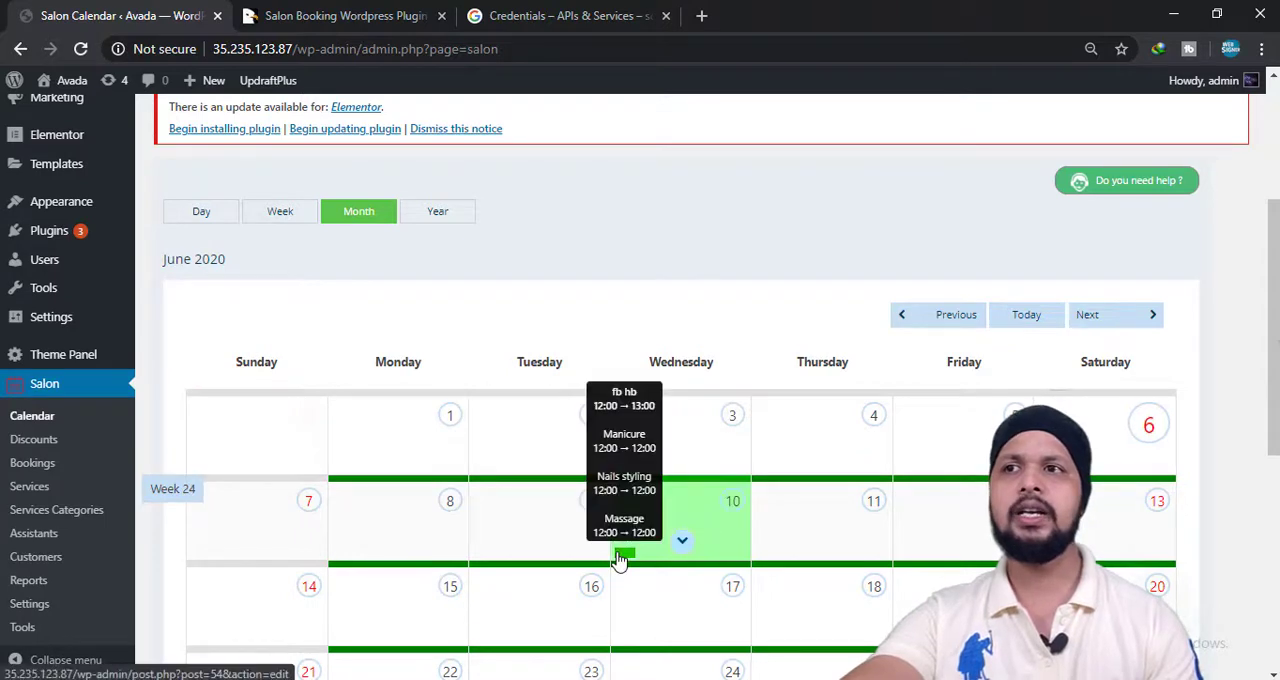
left_click(682, 545)
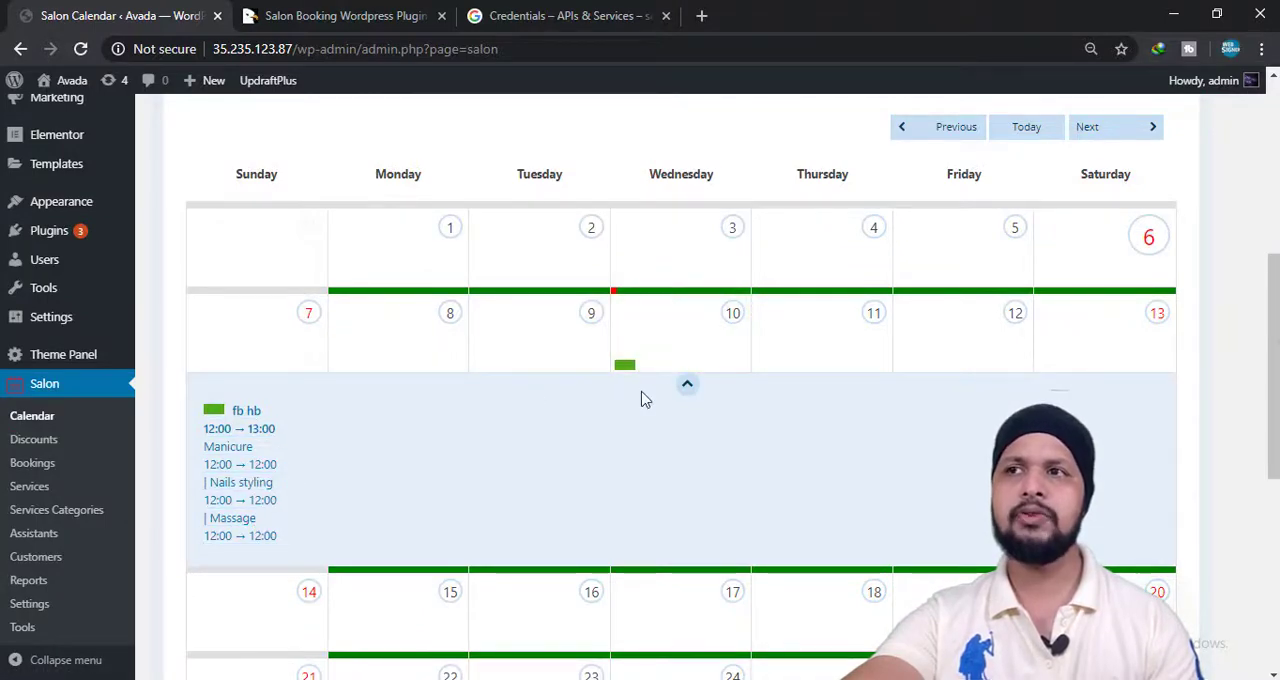
Open a new discount form and inspect its amount, validity and limit fields, including the services it can be limited to.
left_click(25, 448)
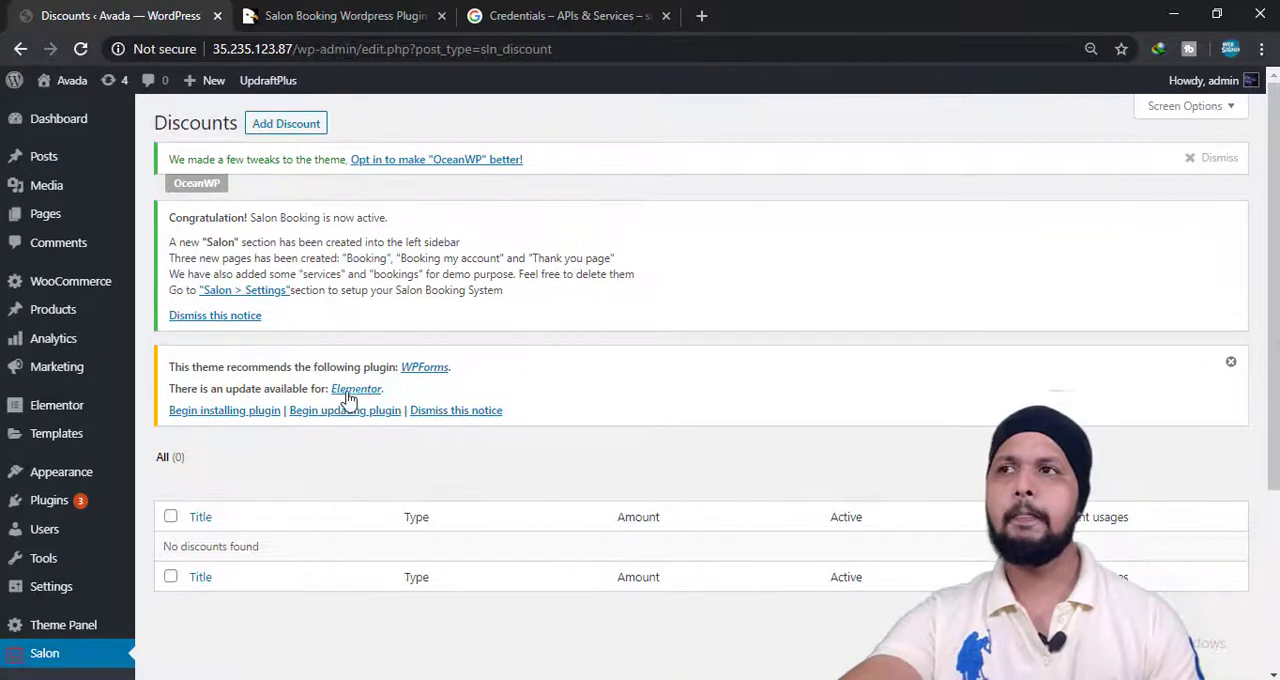
left_click(295, 125)
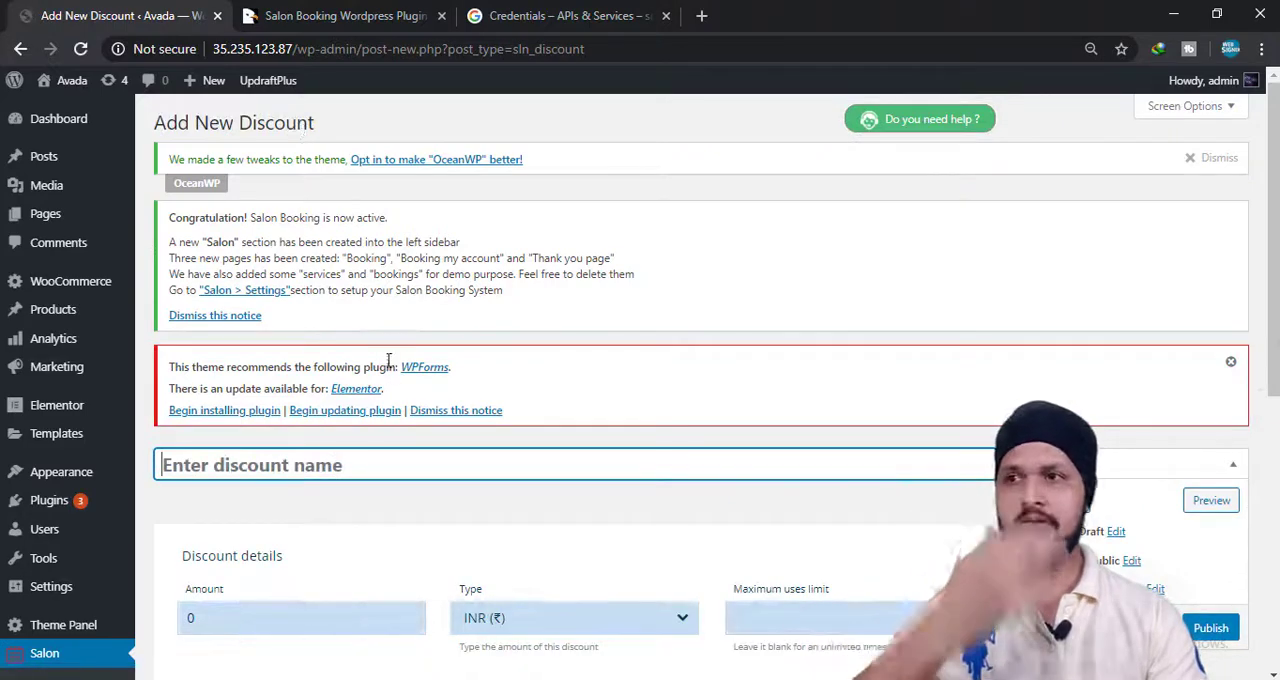
scroll(668, 400, "down", 2)
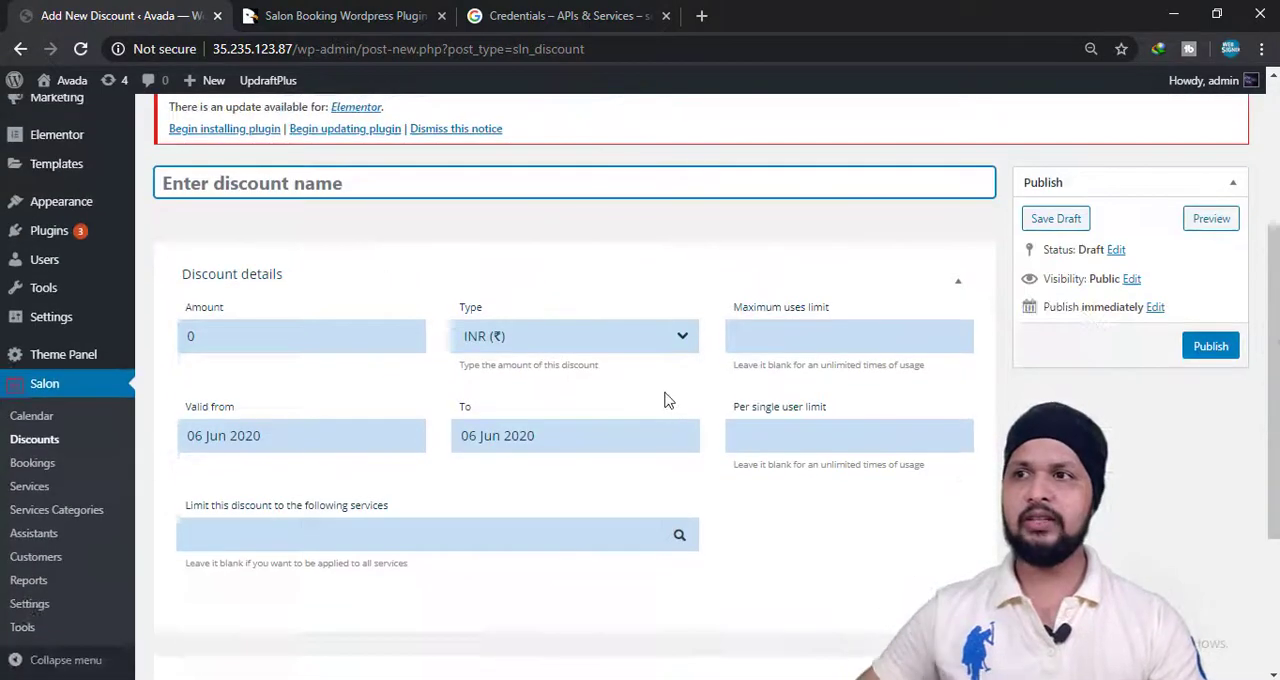
left_click(236, 336)
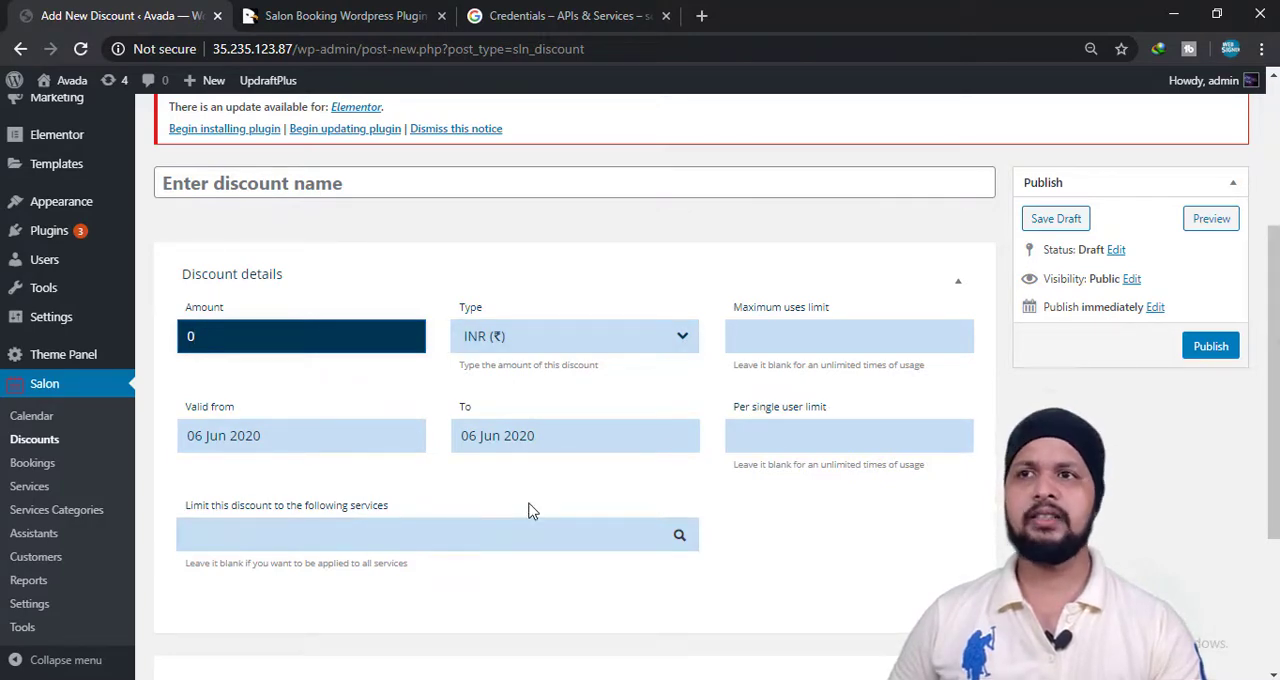
left_click(336, 546)
left_click(336, 546)
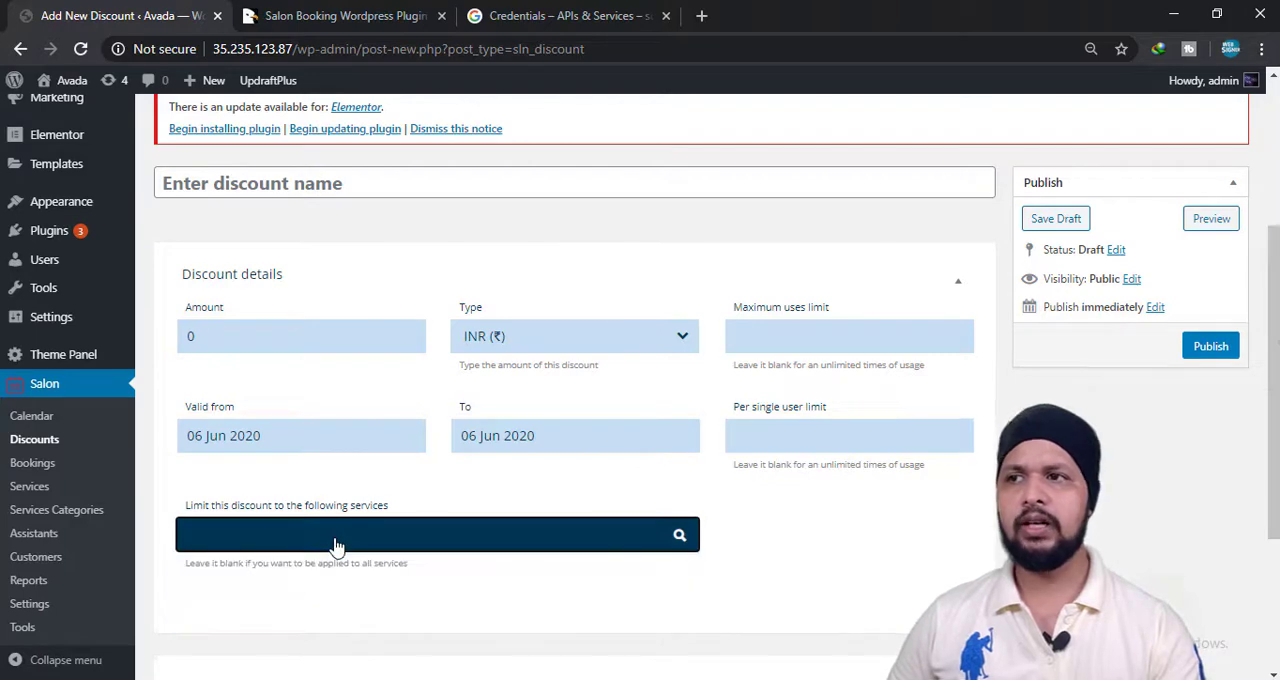
left_click(336, 546)
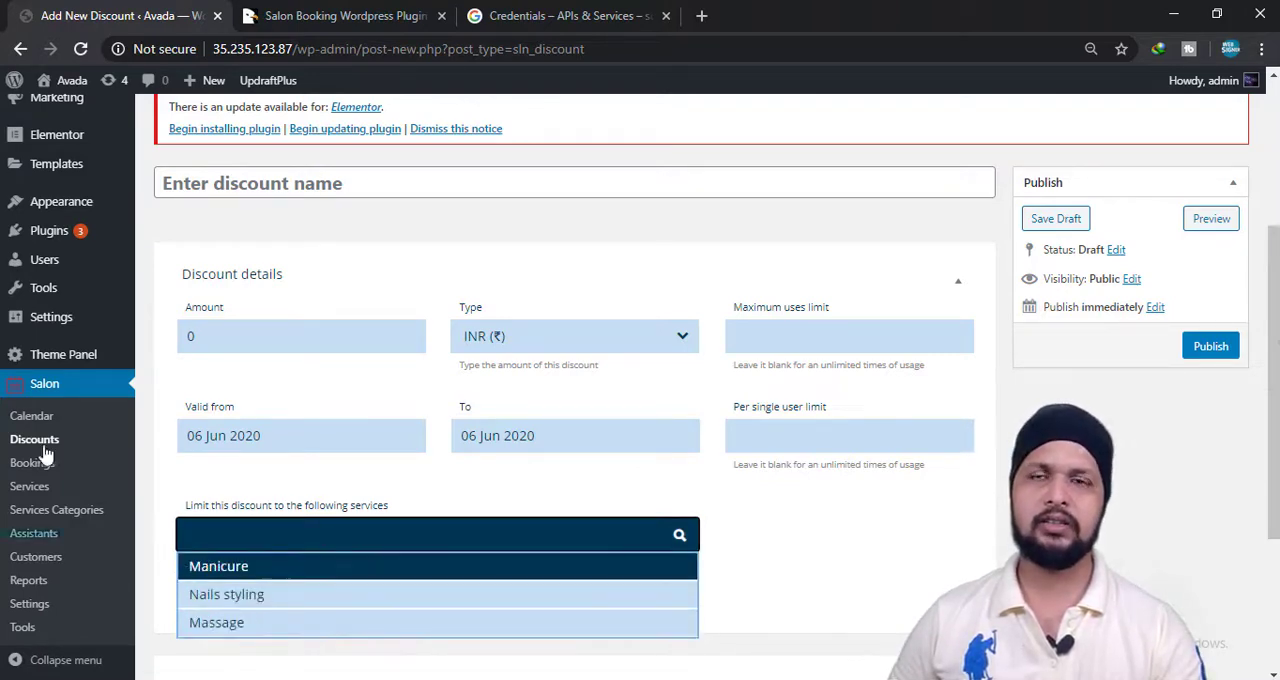
Open the salon Bookings list and review the booking's date, status, price and services.
left_click(18, 465)
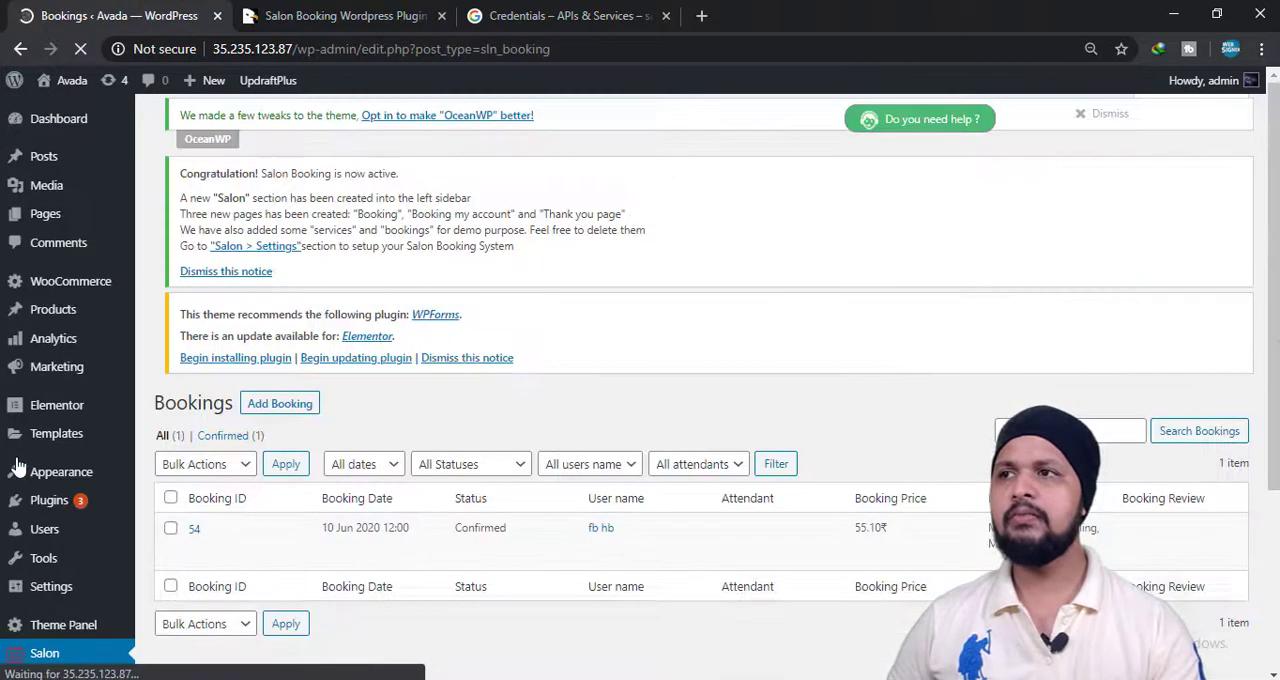
scroll(465, 517, "down", 1)
scroll(465, 517, "down", 1)
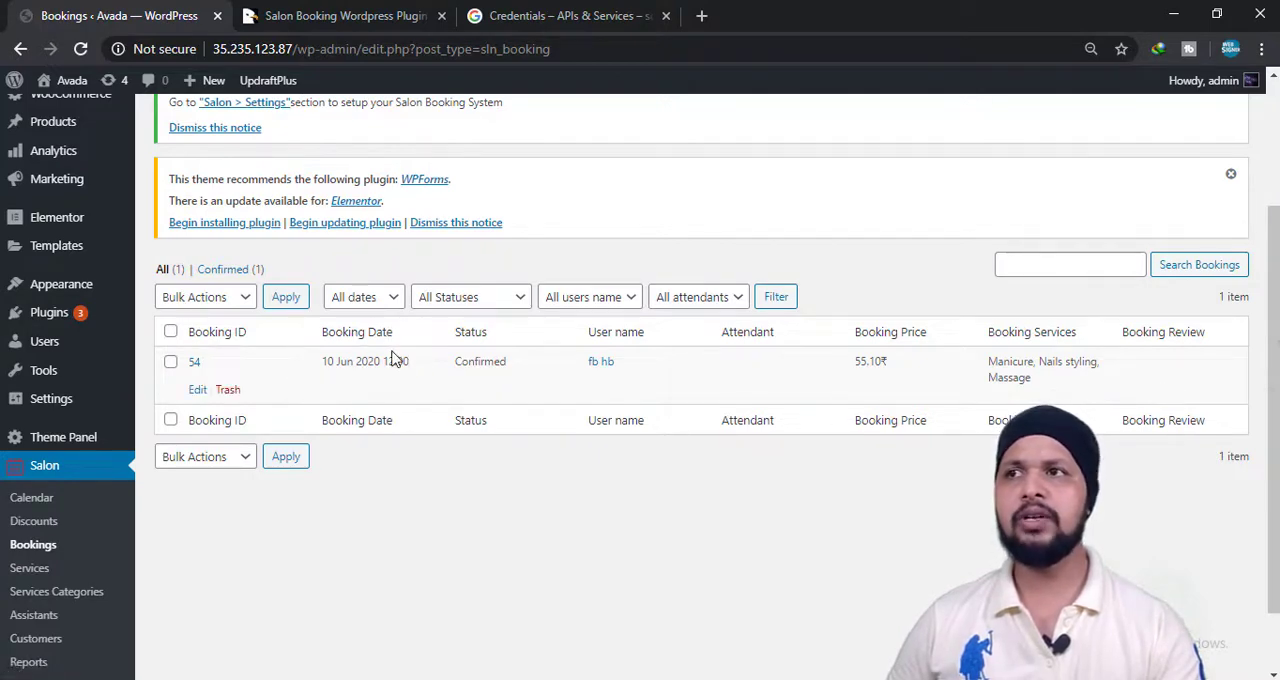
Open the salon Services list and review each service's duration, price, secondary status and availability.
left_click(44, 571)
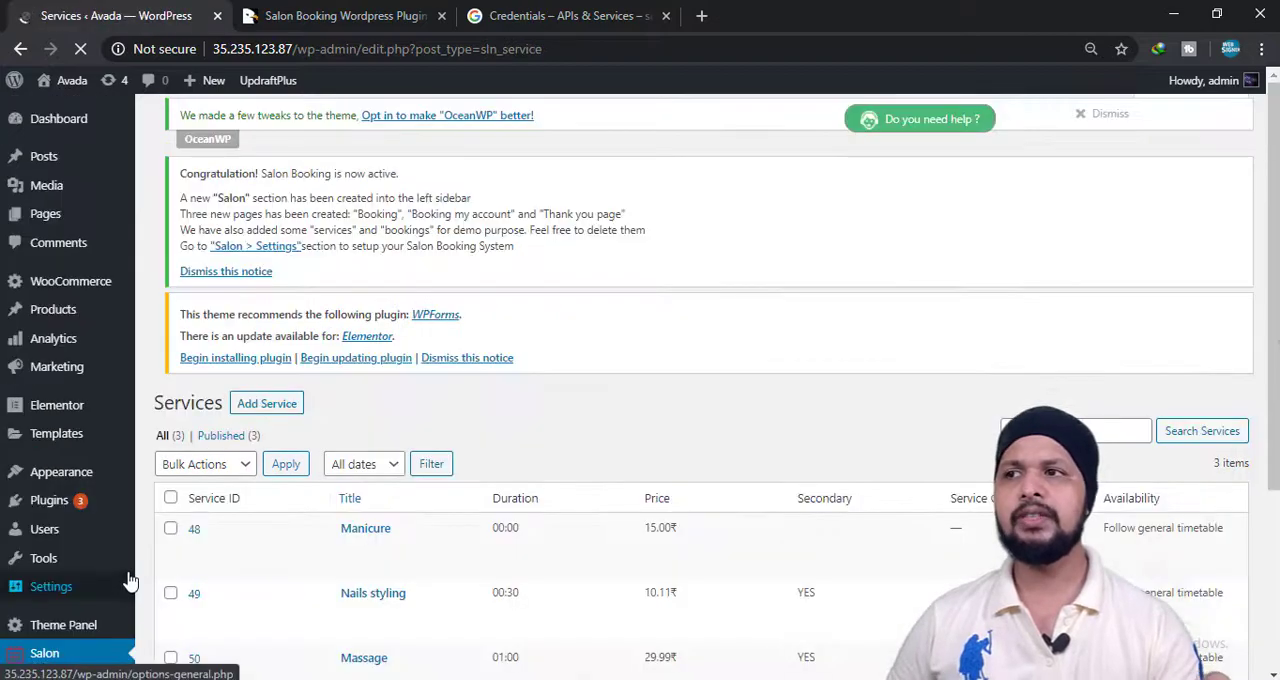
scroll(320, 394, "down", 3)
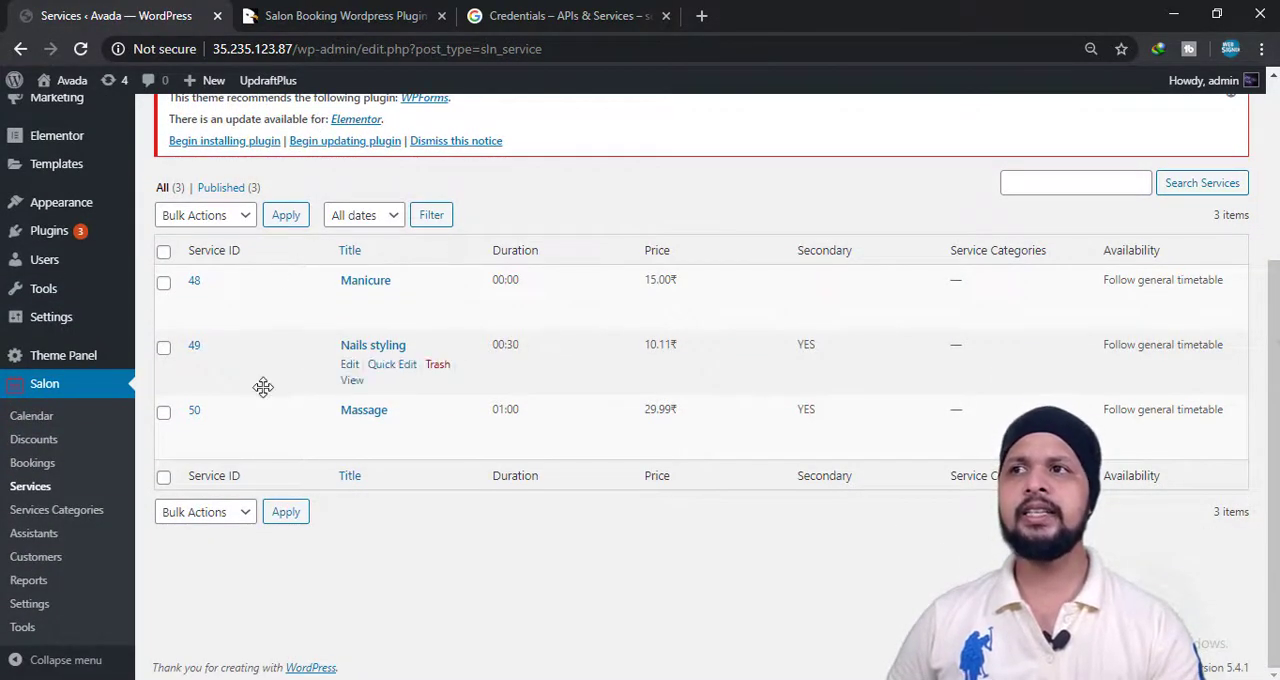
scroll(263, 387, "up", 3)
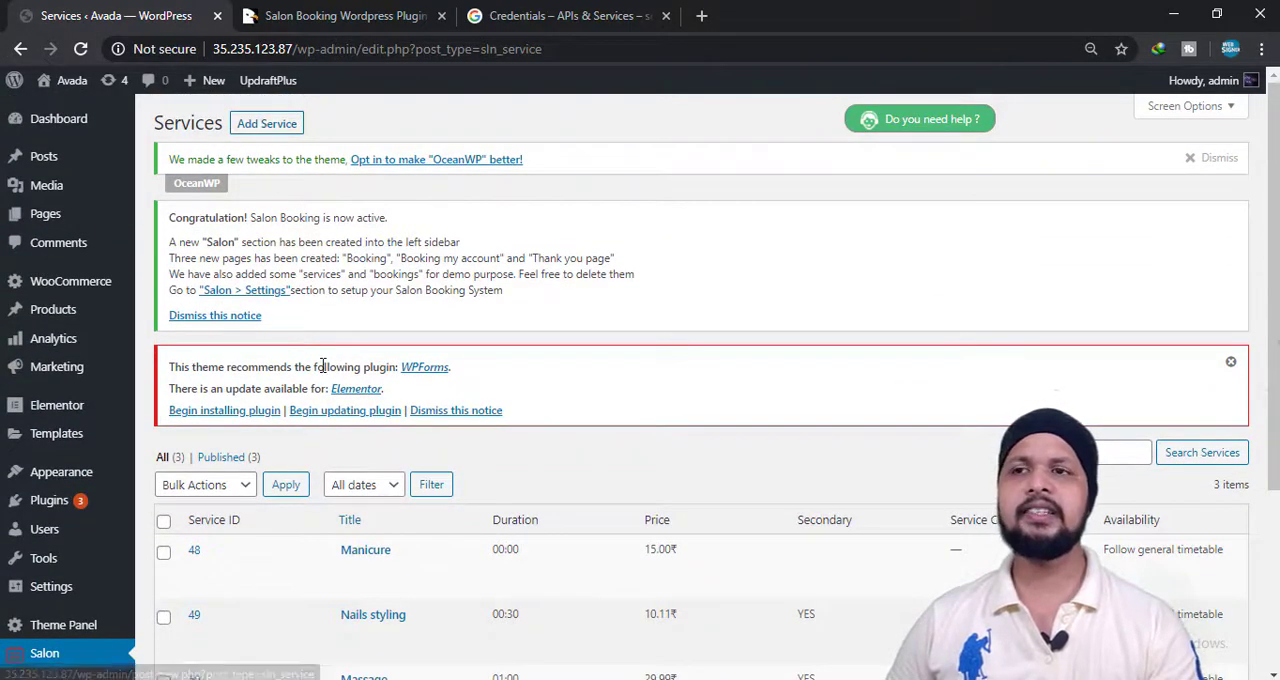
scroll(322, 368, "down", 2)
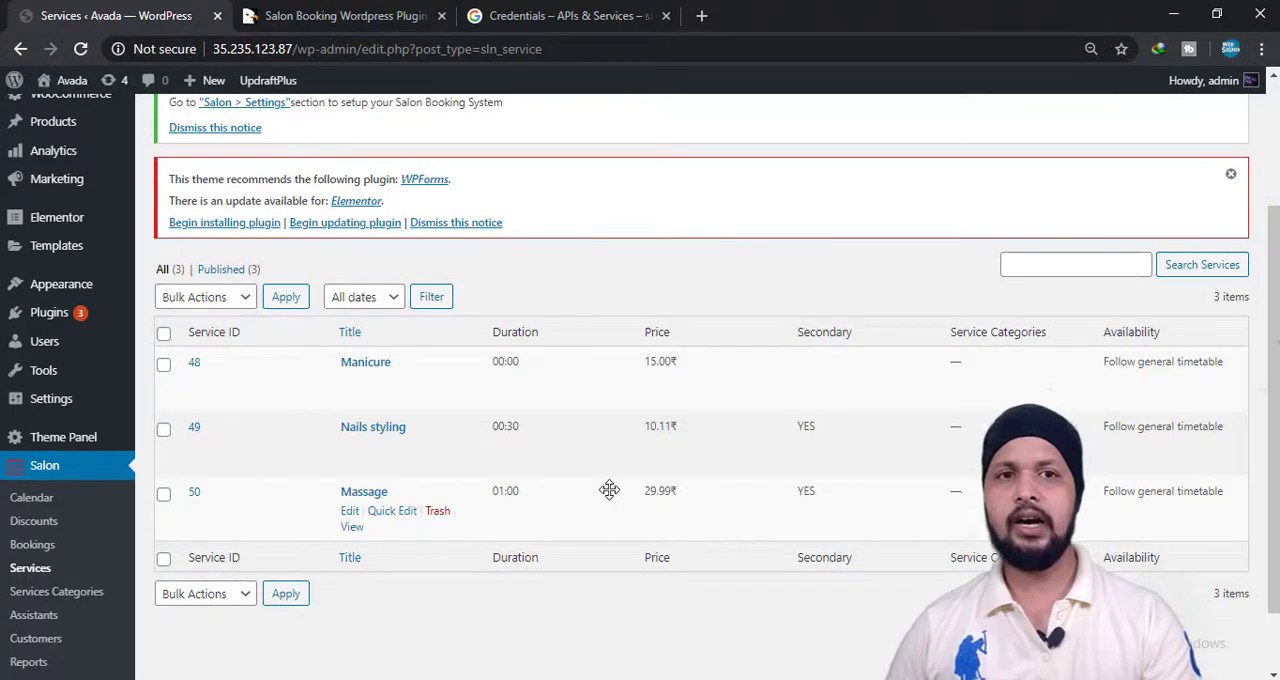
scroll(243, 371, "up", 2)
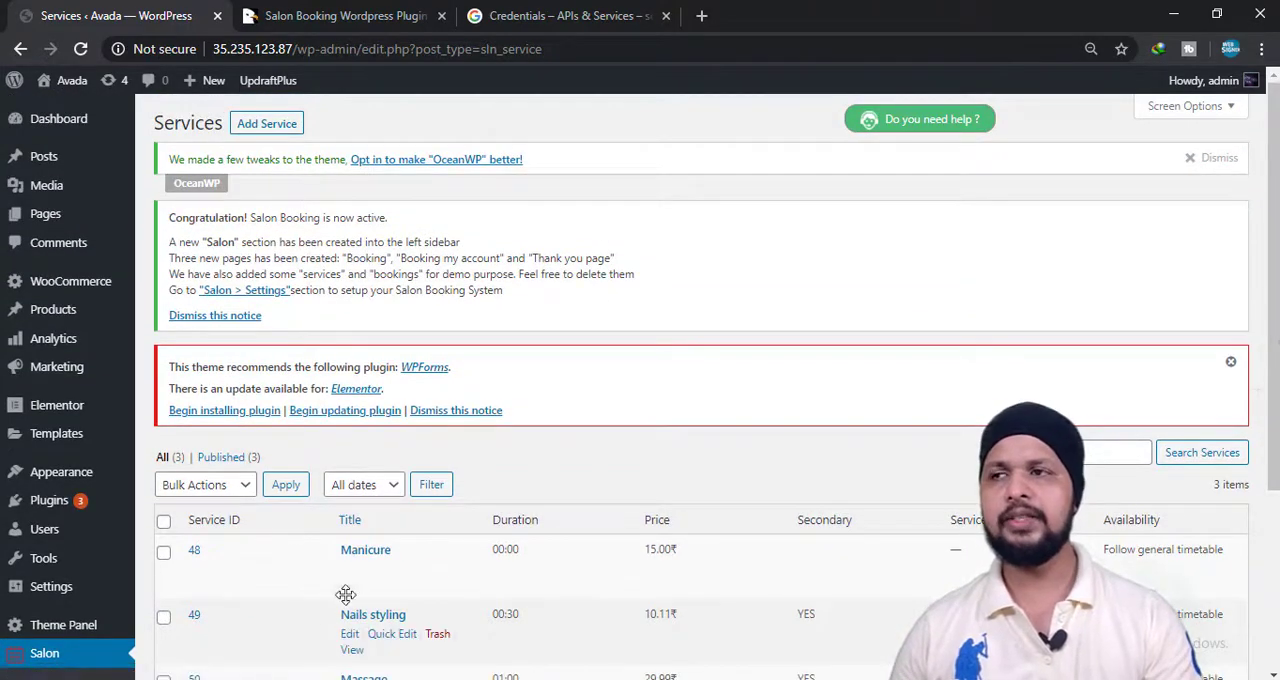
Open the Services Categories page and look over the name, slug and description fields for adding a new category.
scroll(273, 560, "down", 2)
scroll(273, 580, "down", 1)
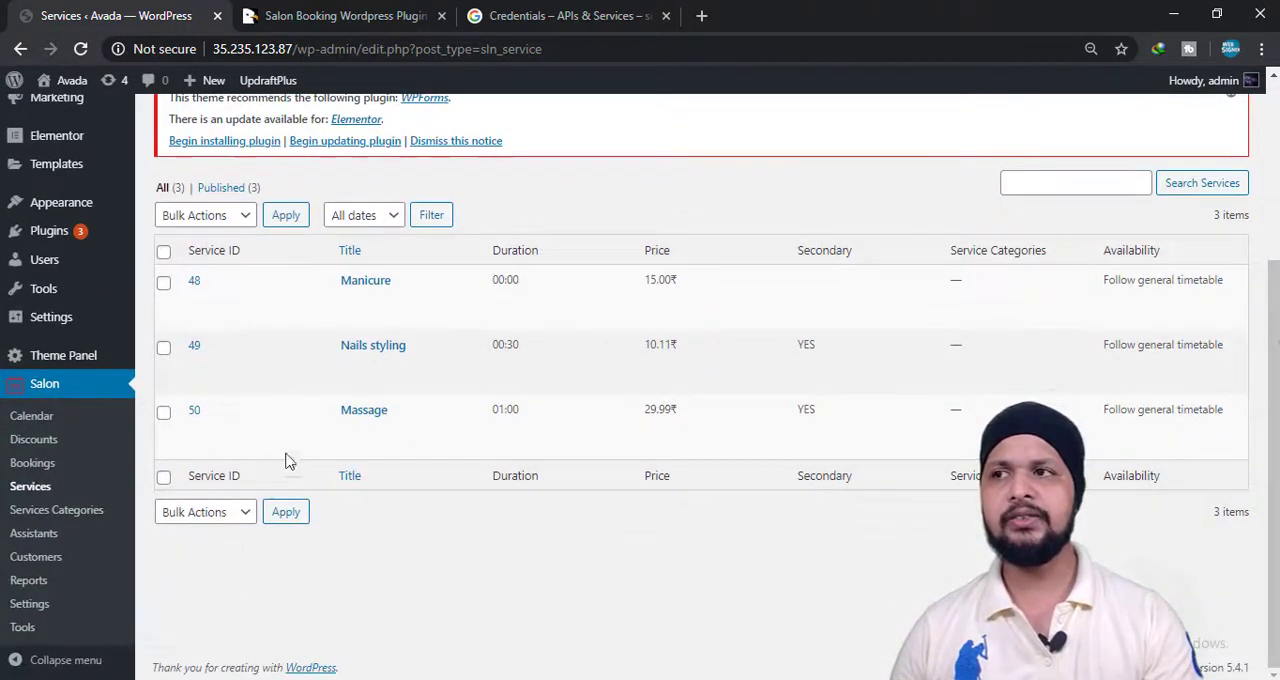
left_click(72, 514)
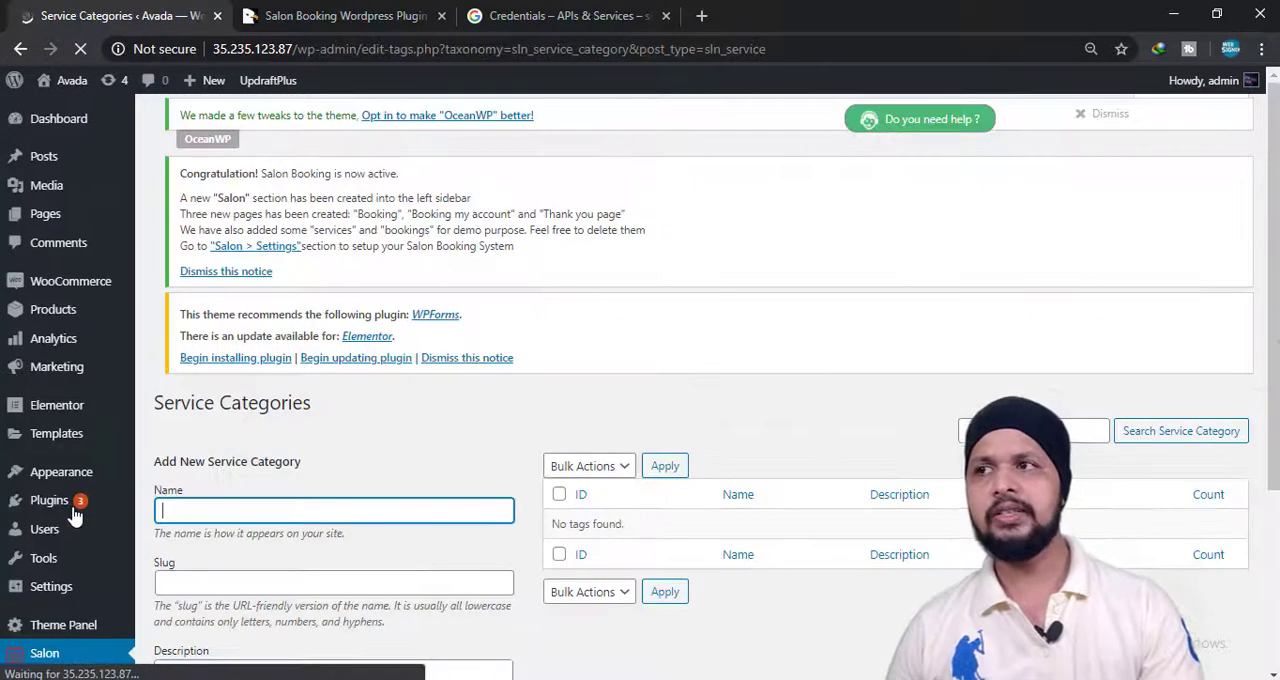
scroll(400, 475, "down", 3)
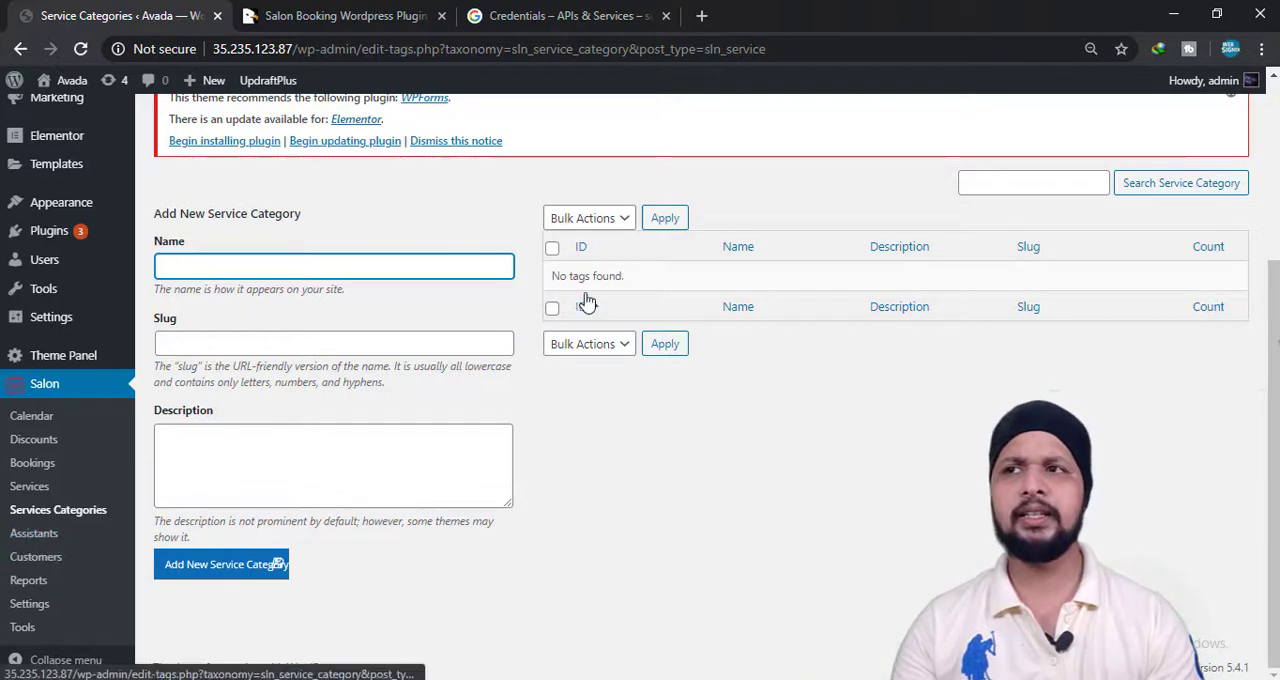
Open the salon Assistants list and review the assistants' skills, contact and availability columns.
left_click(37, 540)
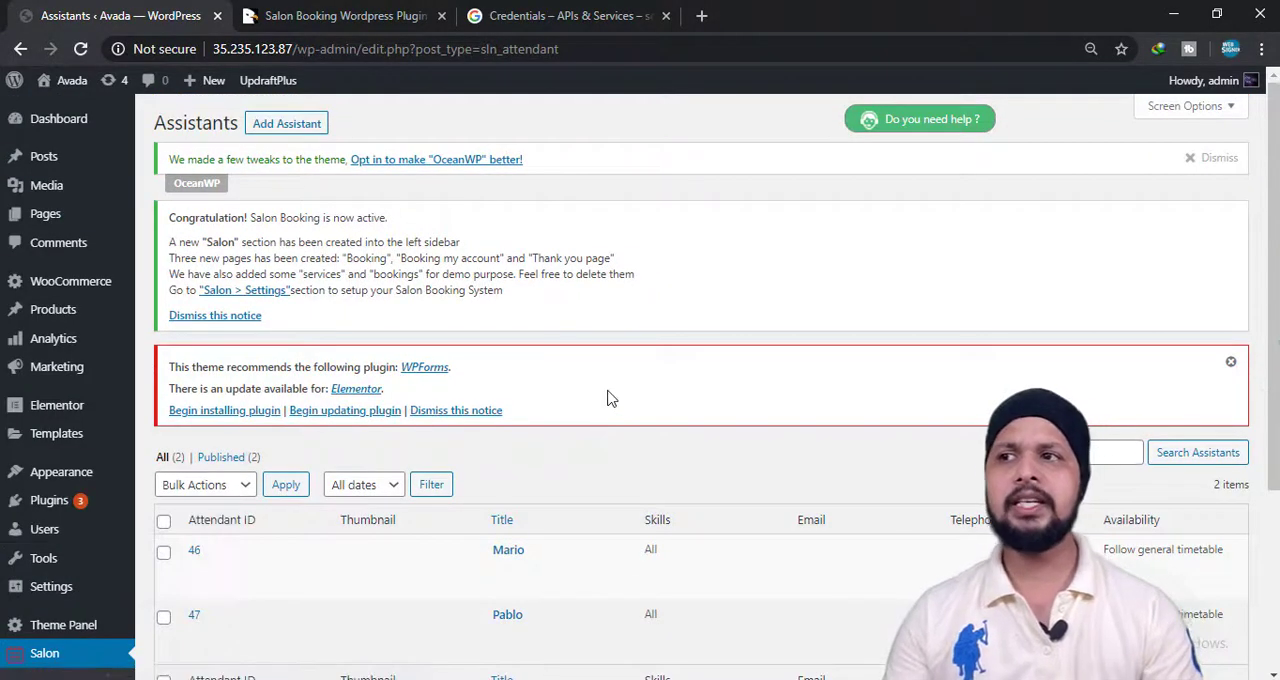
scroll(568, 622, "down", 1)
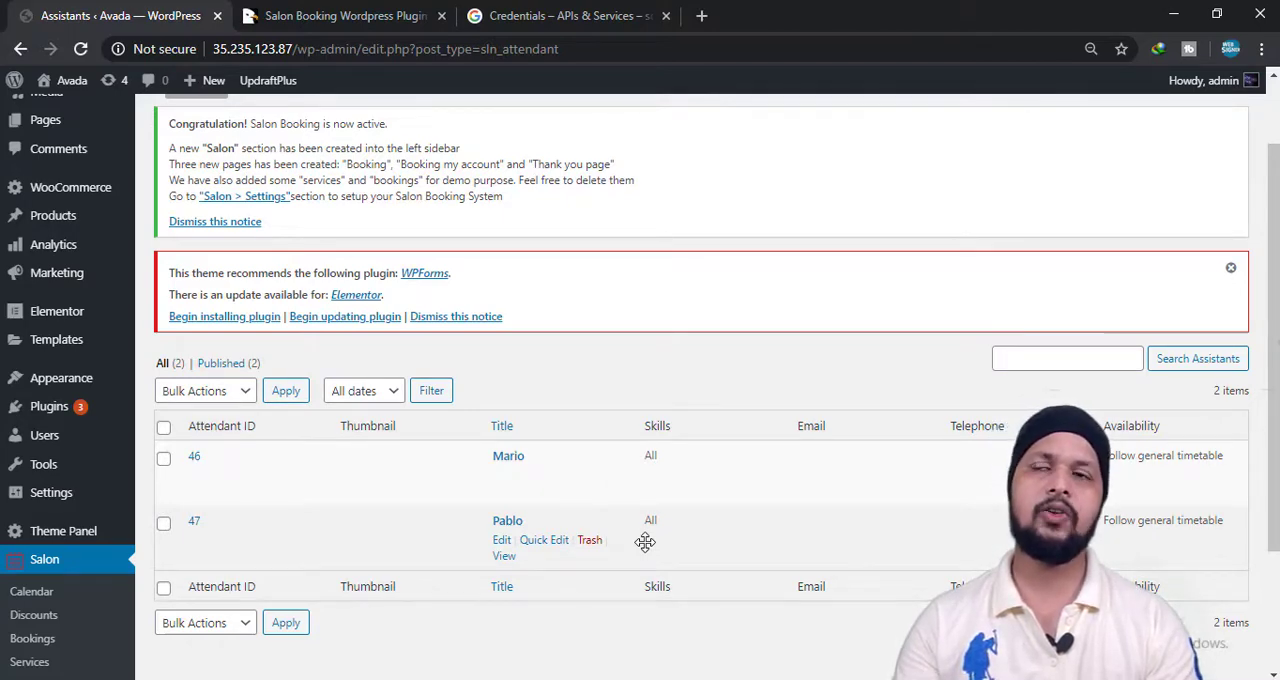
scroll(211, 606, "down", 2)
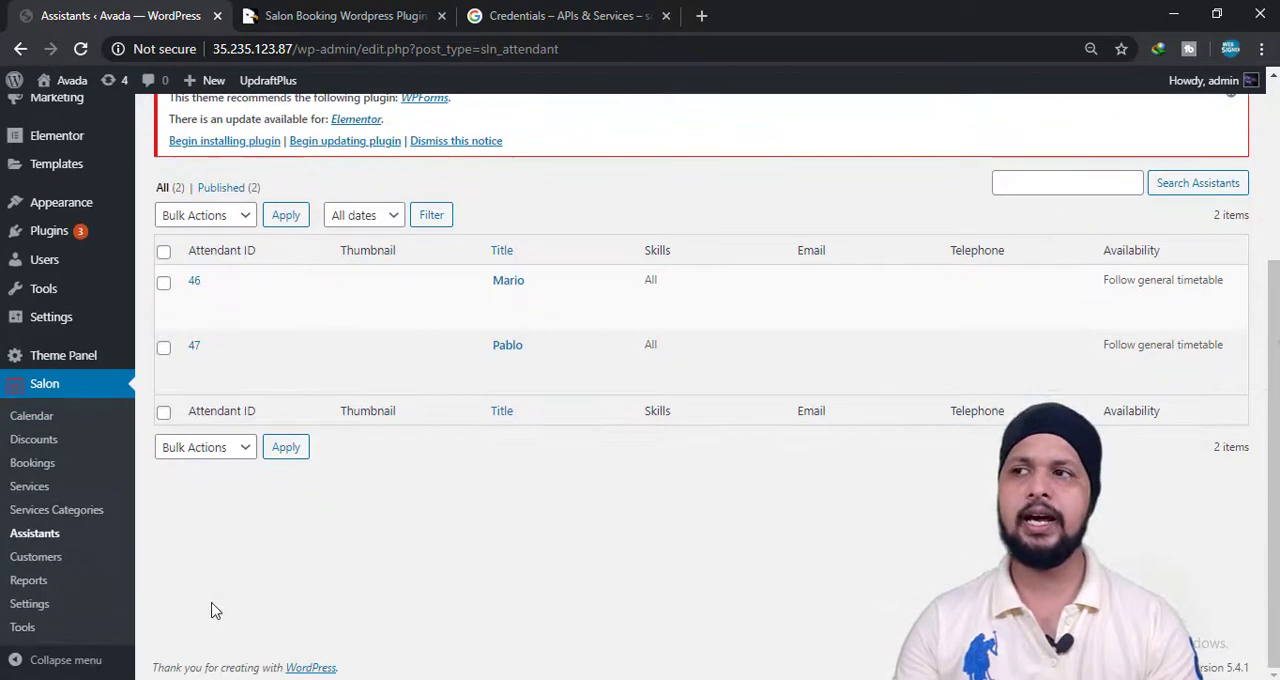
Open the salon Customers list and look over its contact, total reservations and customer value columns.
left_click(55, 566)
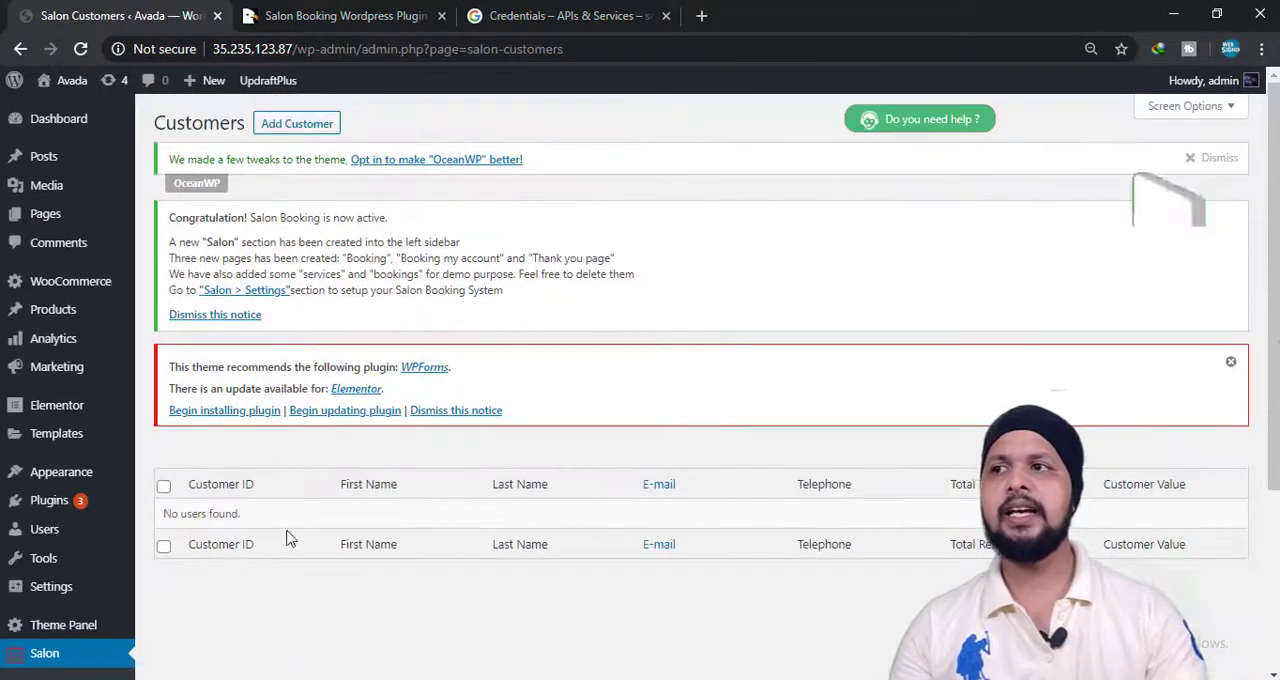
scroll(288, 540, "down", 2)
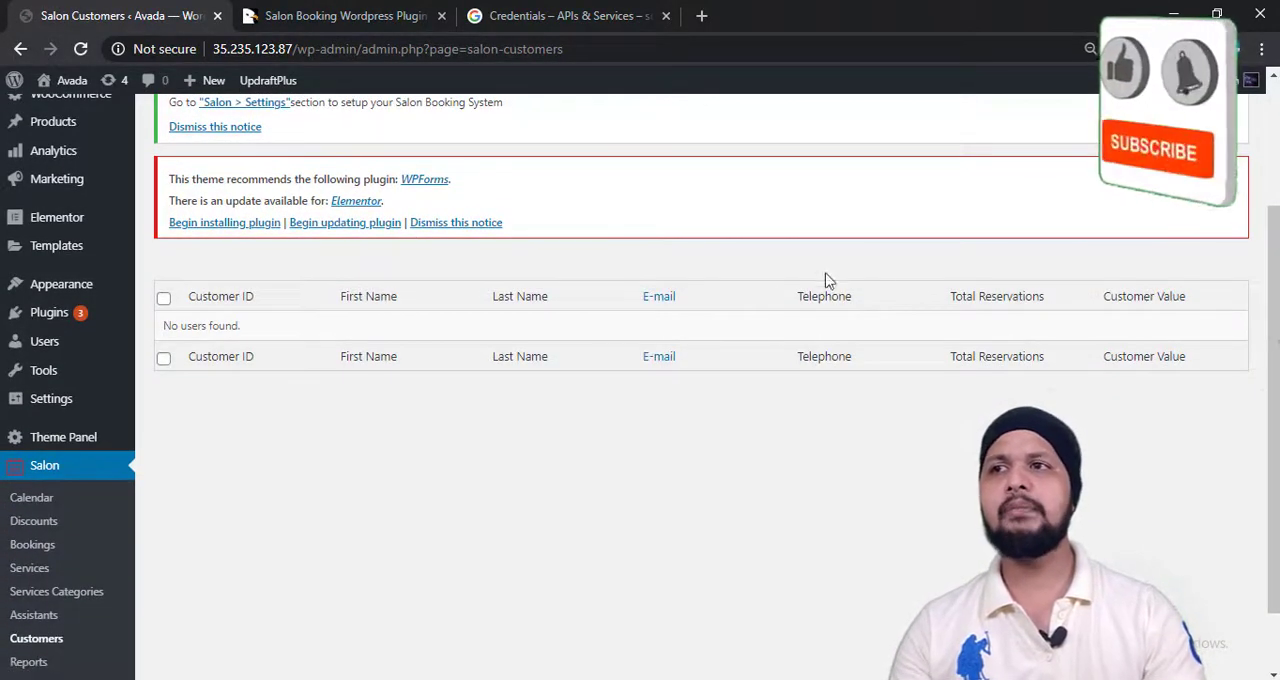
scroll(937, 366, "down", 1)
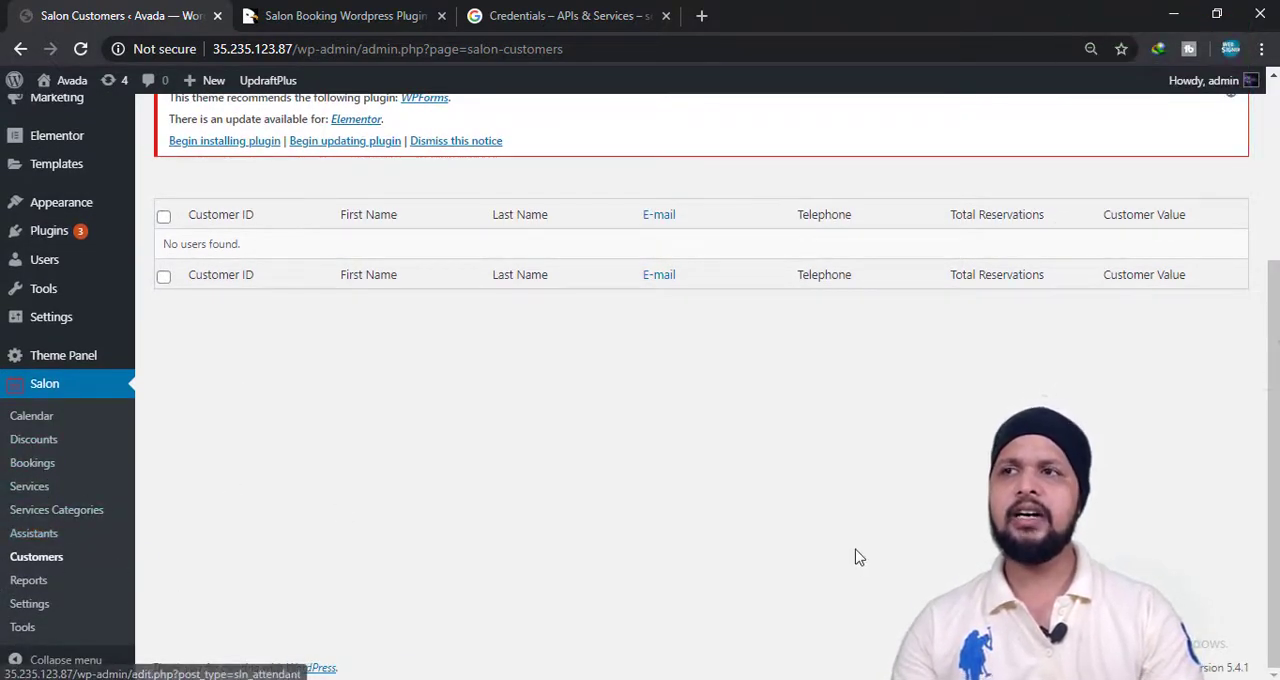
scroll(877, 563, "up", 3)
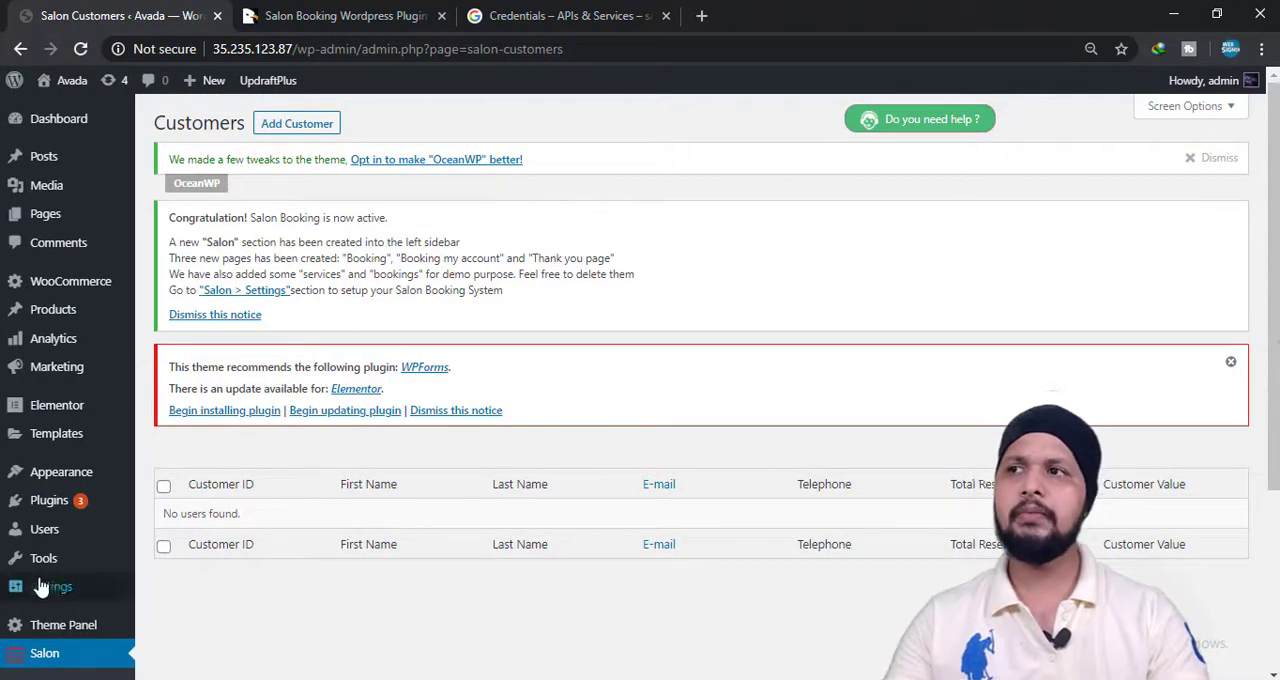
scroll(40, 587, "down", 2)
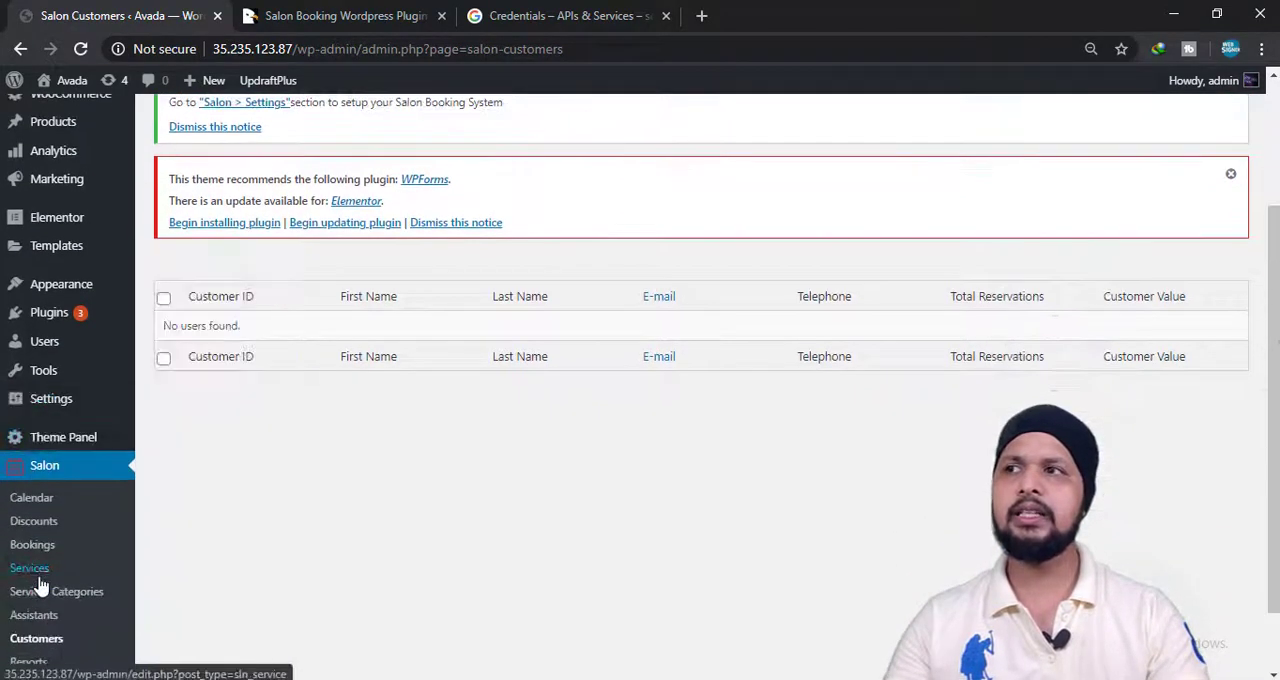
Open the salon Calendar and look over the month view of June 2020.
left_click(30, 500)
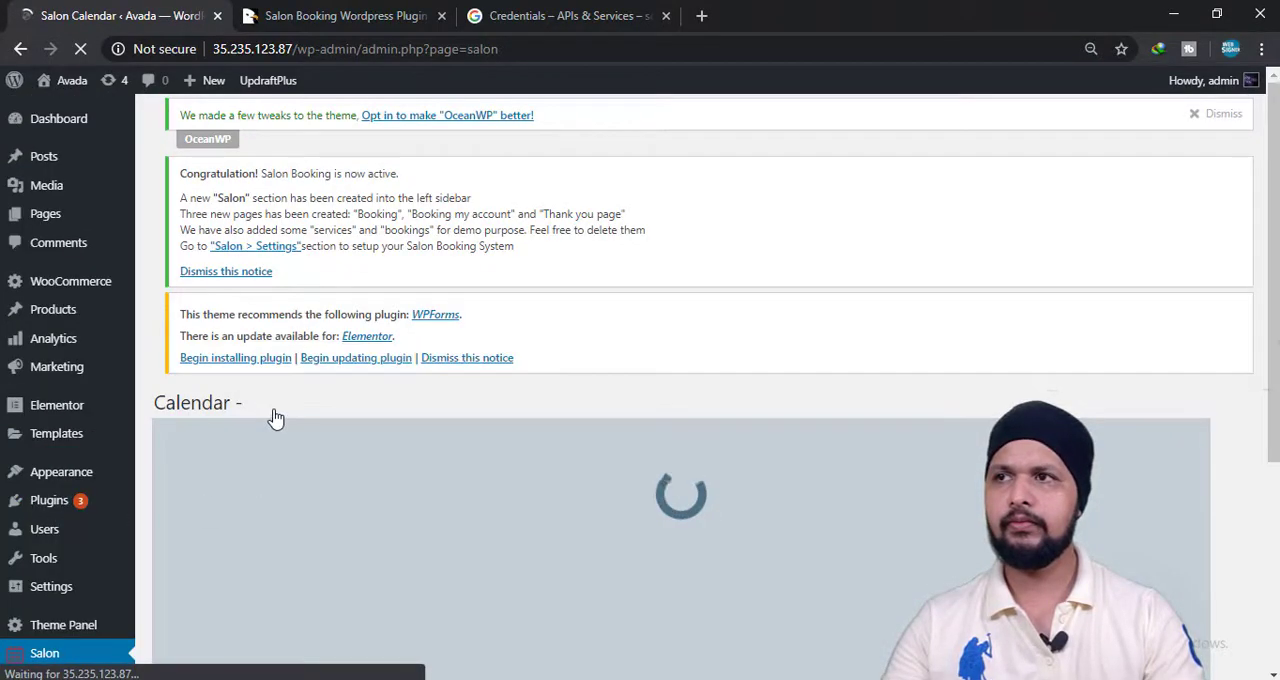
scroll(220, 500, "down", 3)
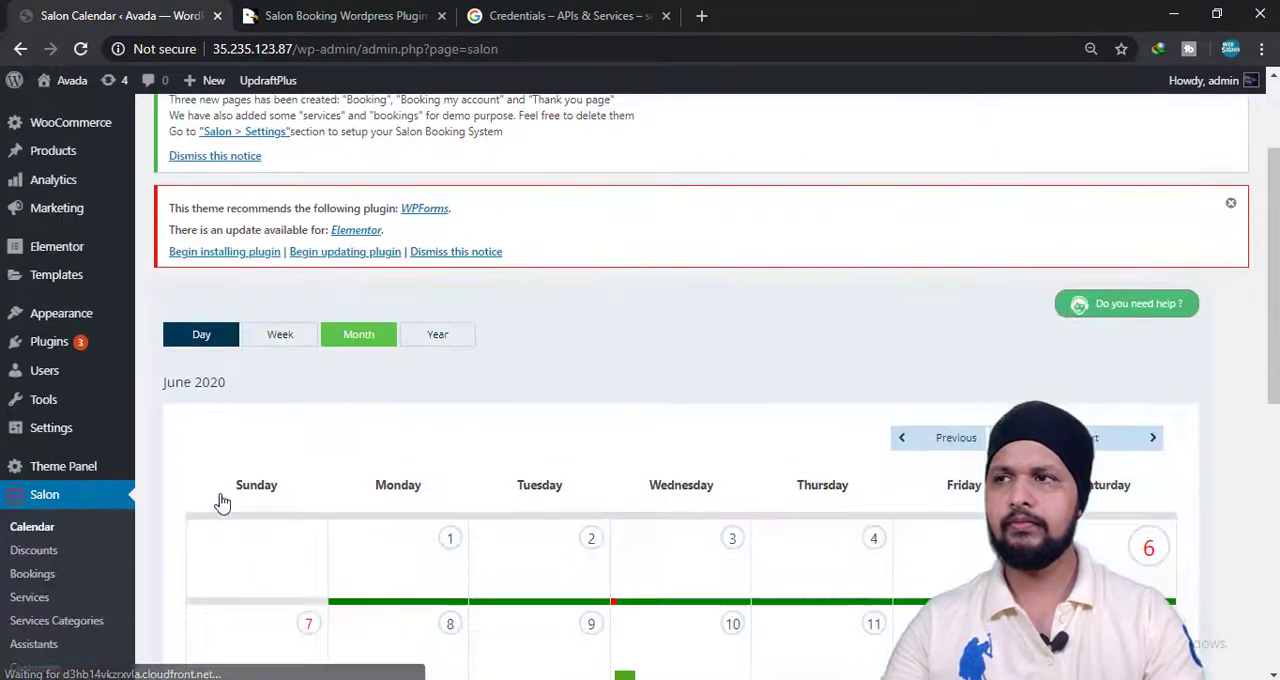
scroll(222, 500, "down", 2)
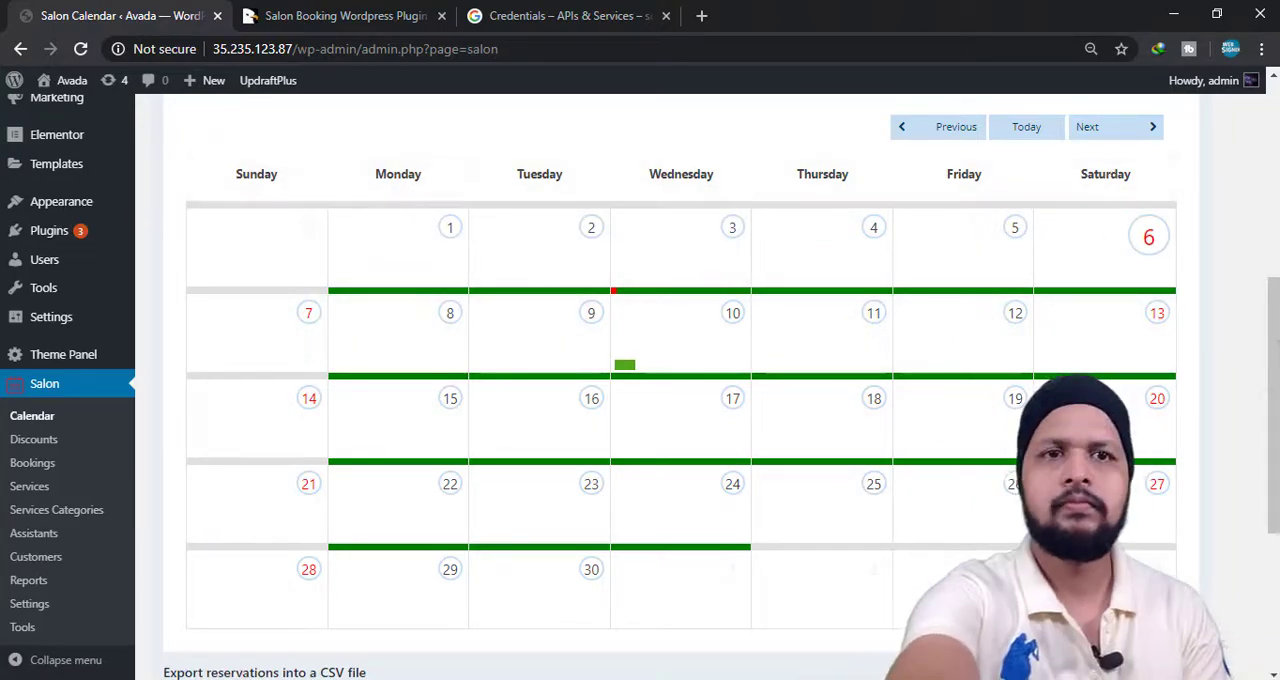
Open the salon Tools page and look over the settings debug information meant for plugin support.
left_click(20, 626)
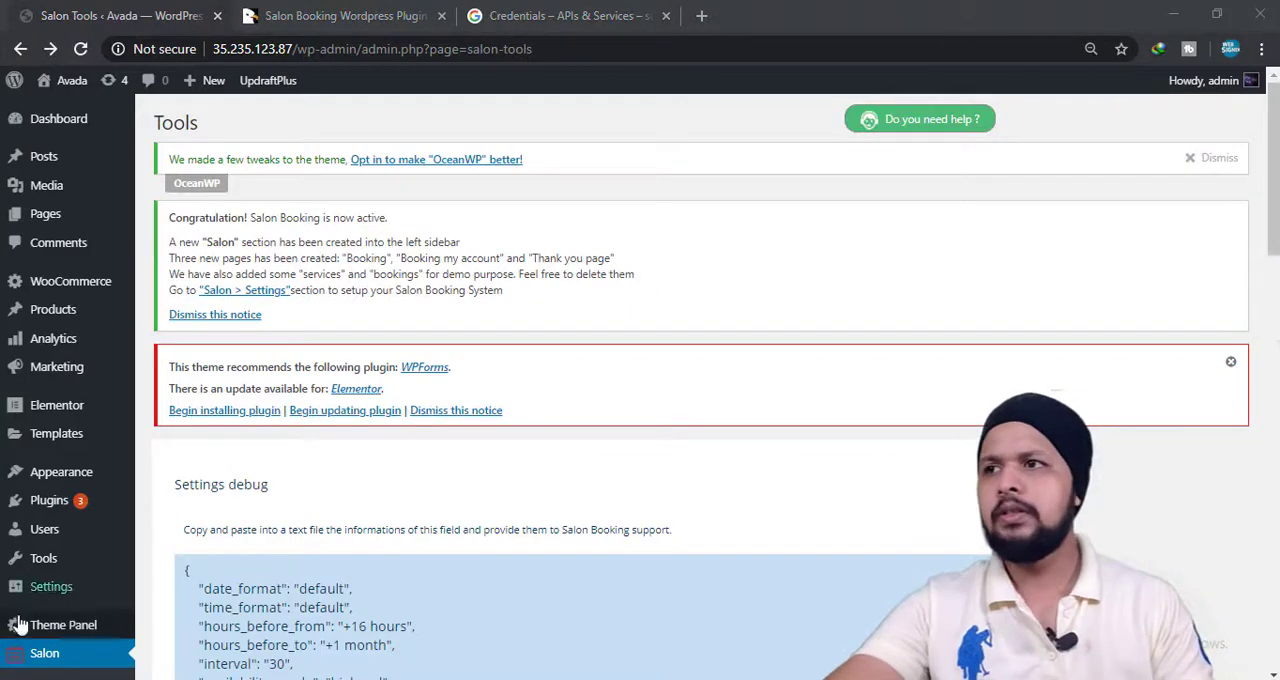
scroll(257, 544, "down", 2)
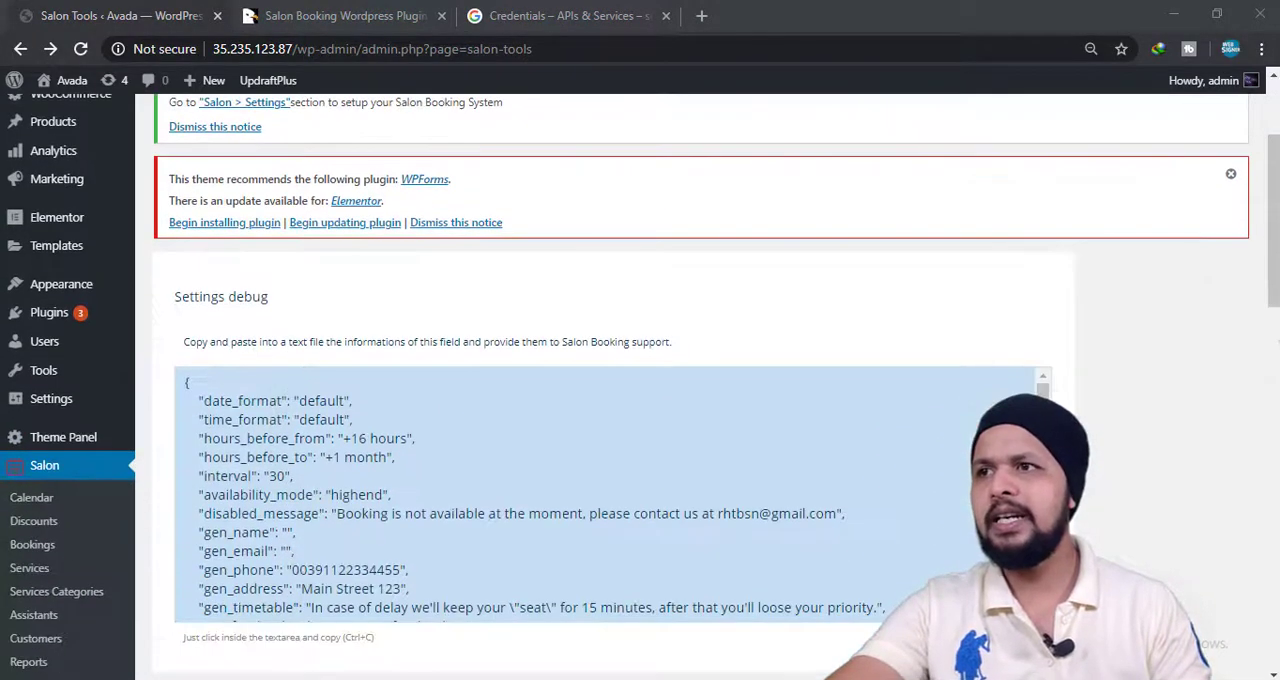
scroll(74, 281, "up", 1)
scroll(74, 284, "down", 2)
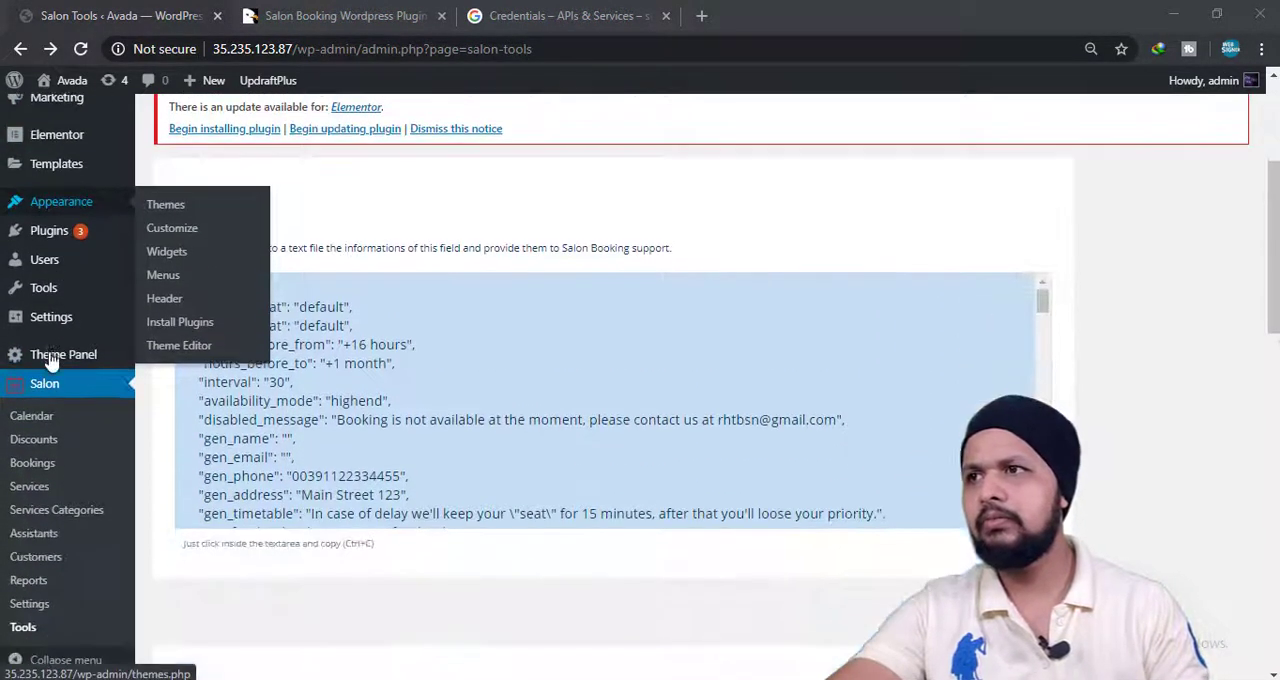
Go to the list of all WordPress pages and view the published Booking page in a new browser tab.
scroll(62, 403, "up", 3)
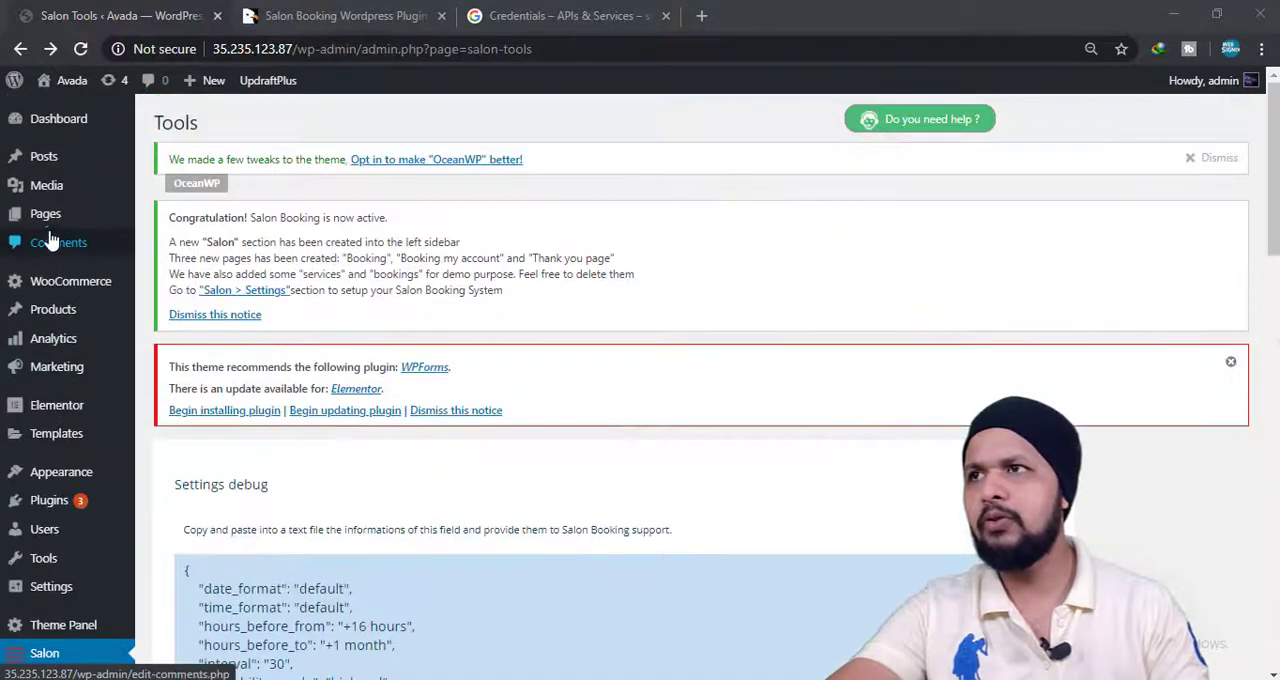
mouse_move(60, 228)
left_click(168, 224)
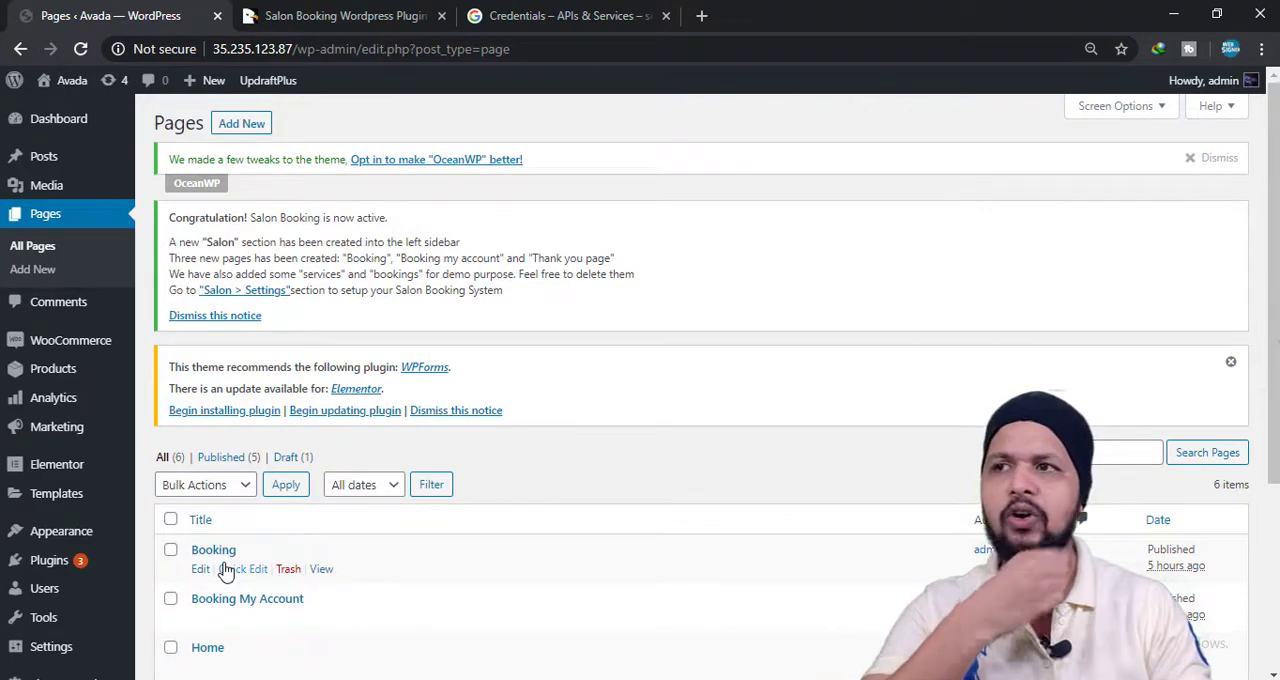
scroll(260, 520, "down", 2)
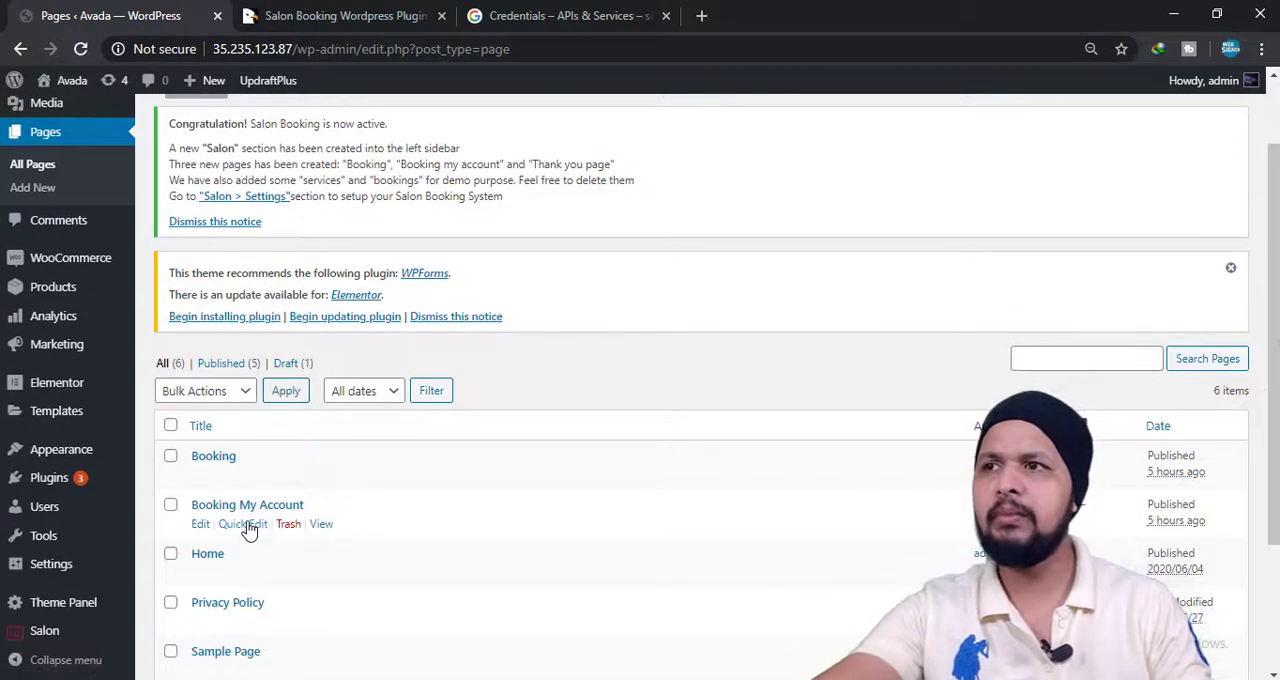
scroll(252, 528, "down", 2)
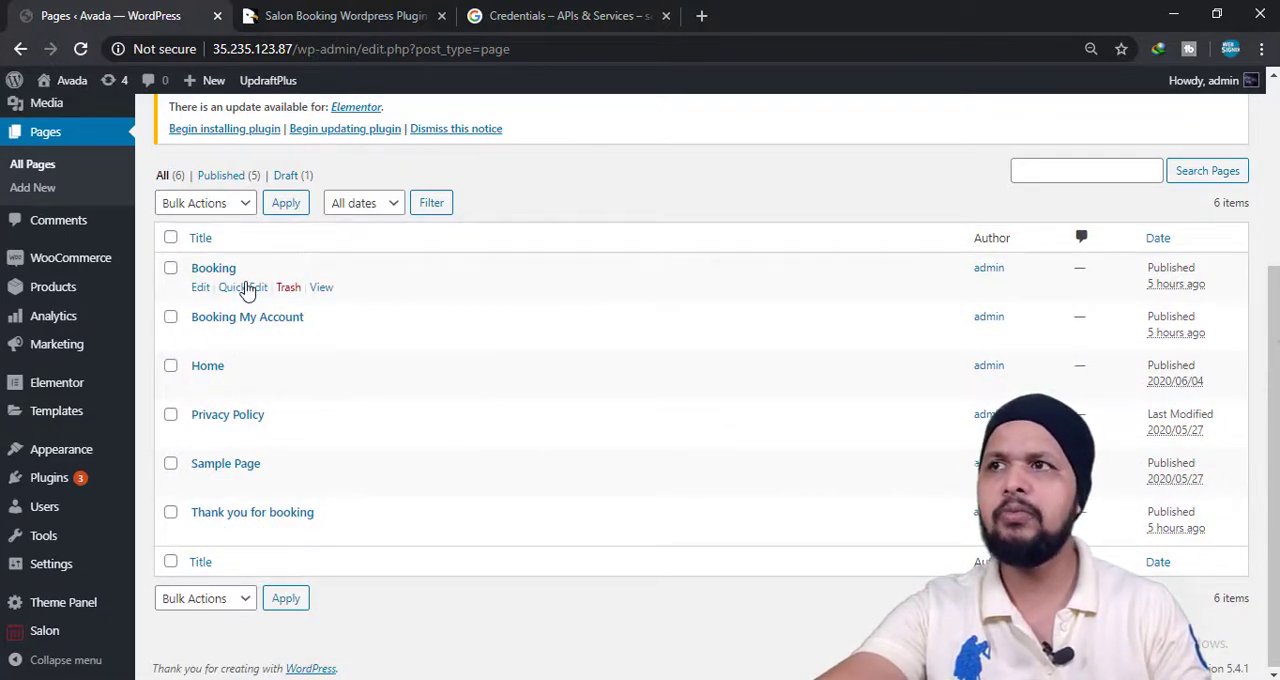
right_click(320, 288)
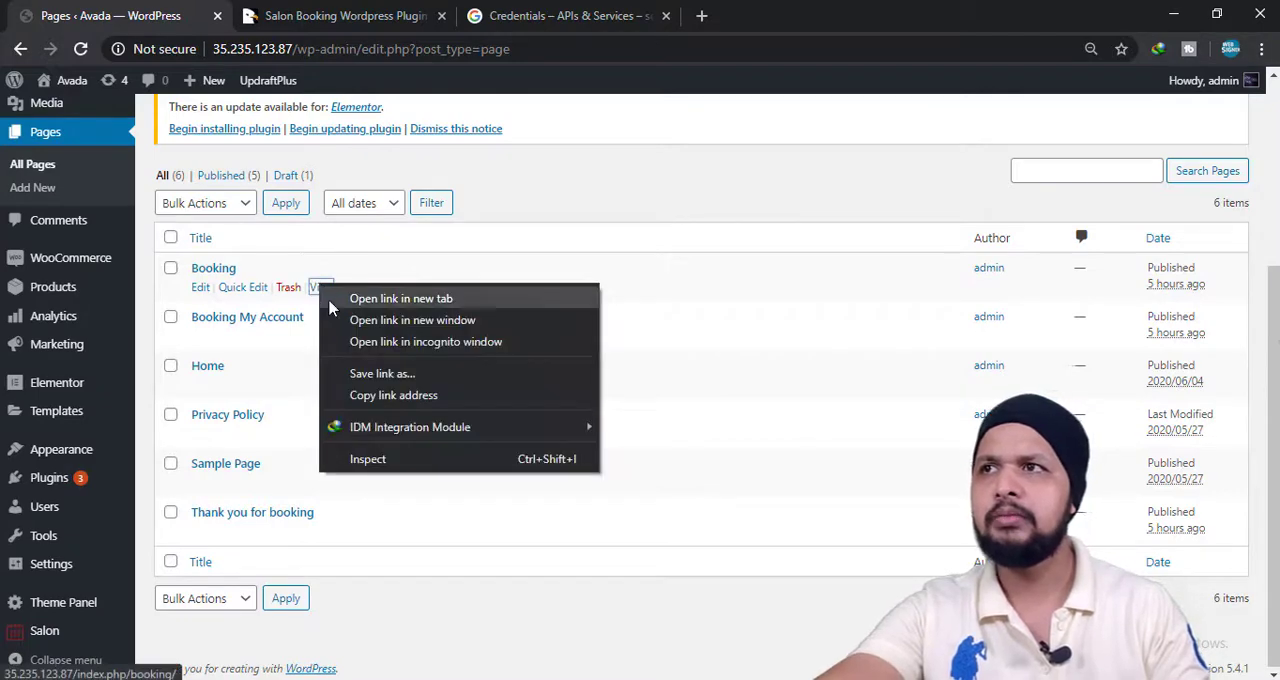
left_click(332, 295)
left_click(289, 14)
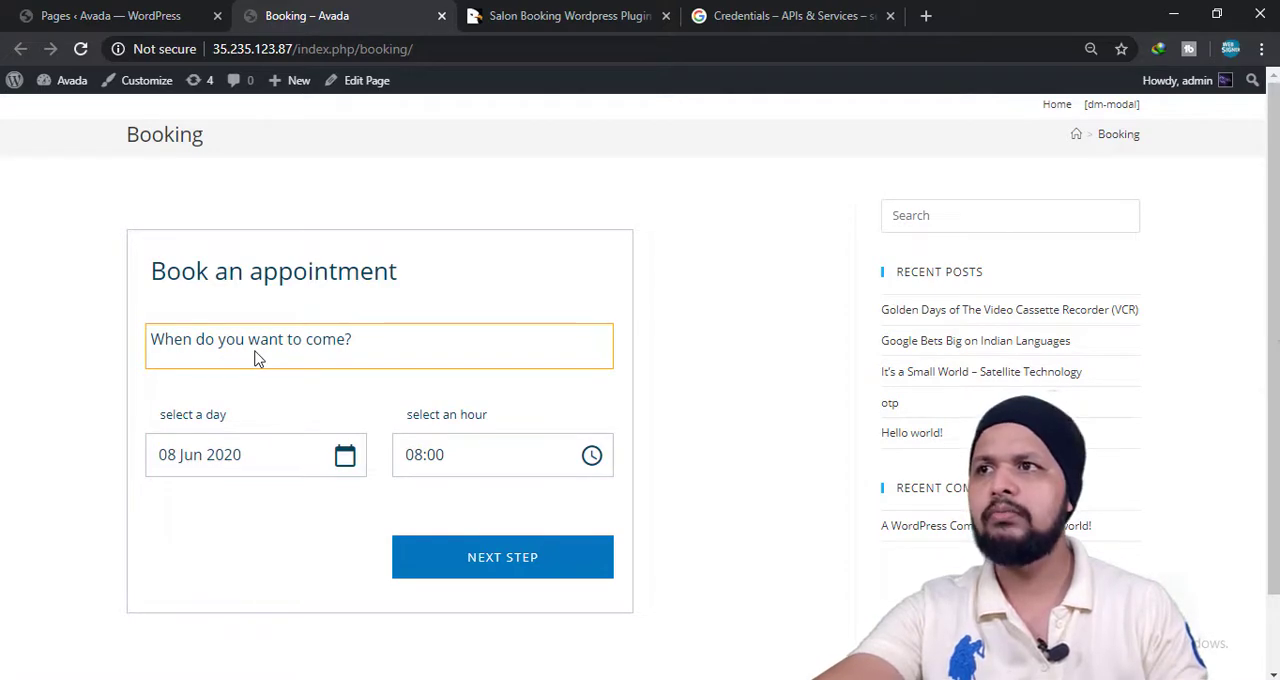
Set the appointment to 09 Jun 2020 at 12:30 and continue to the service selection.
left_click(255, 358)
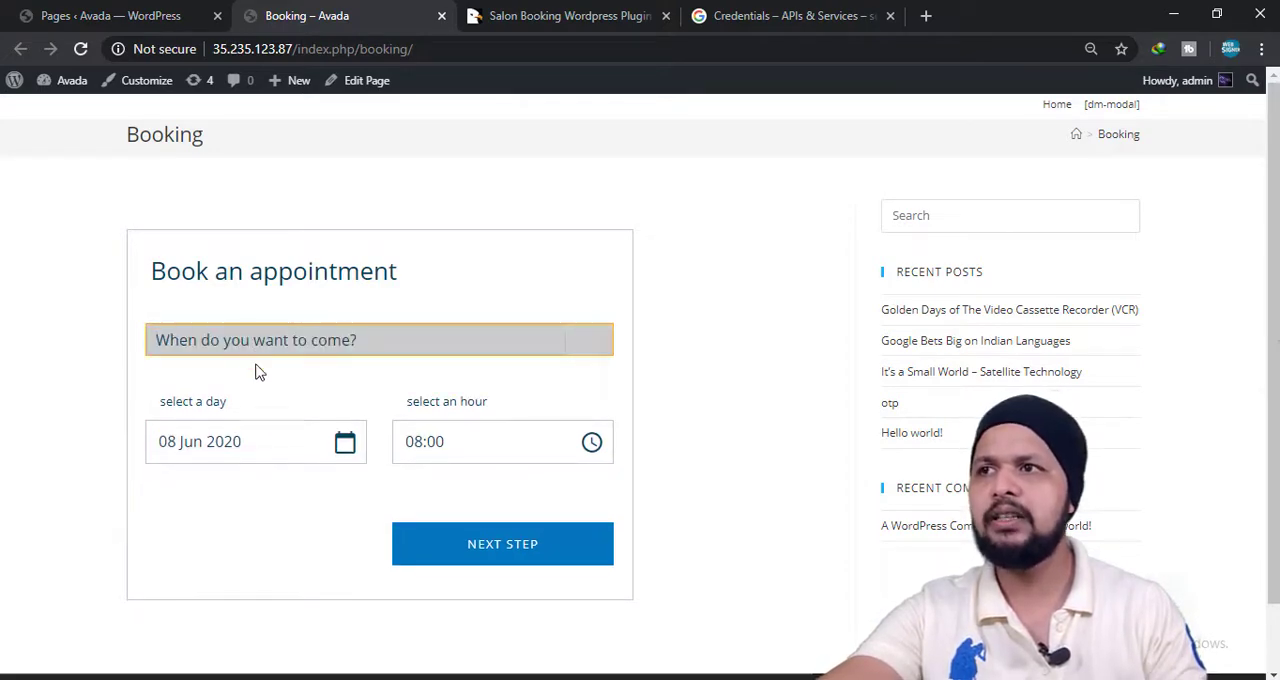
left_click(259, 446)
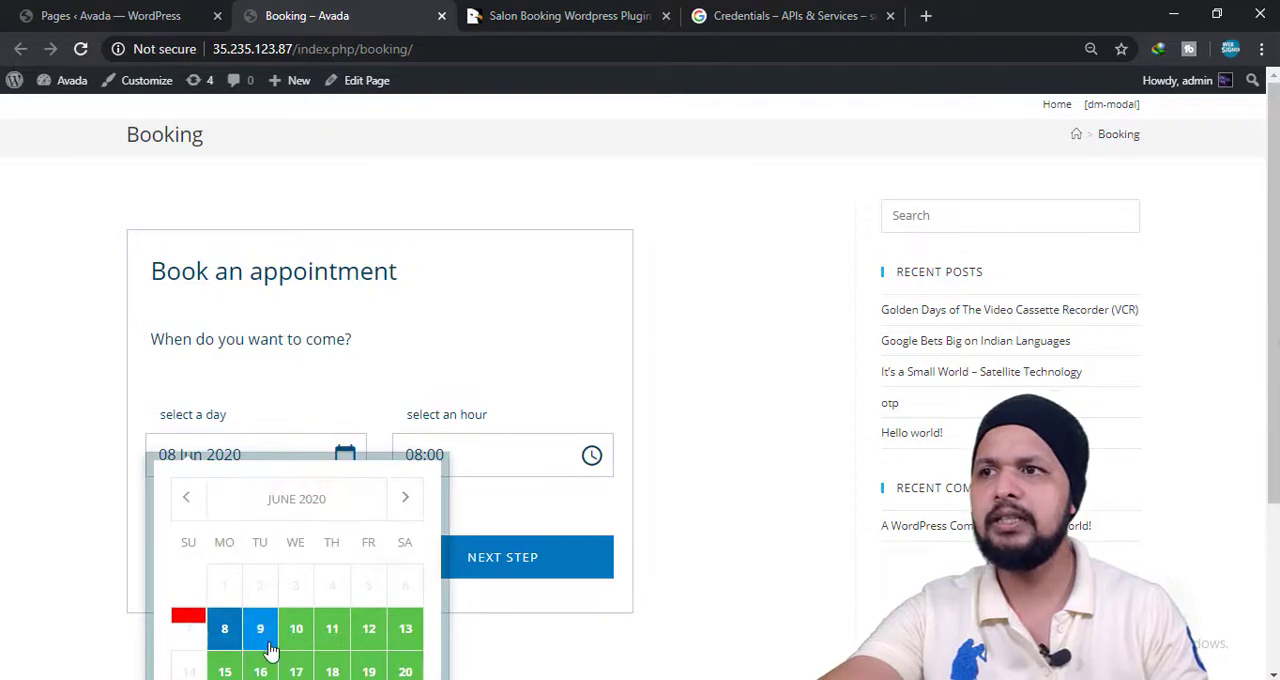
left_click(270, 648)
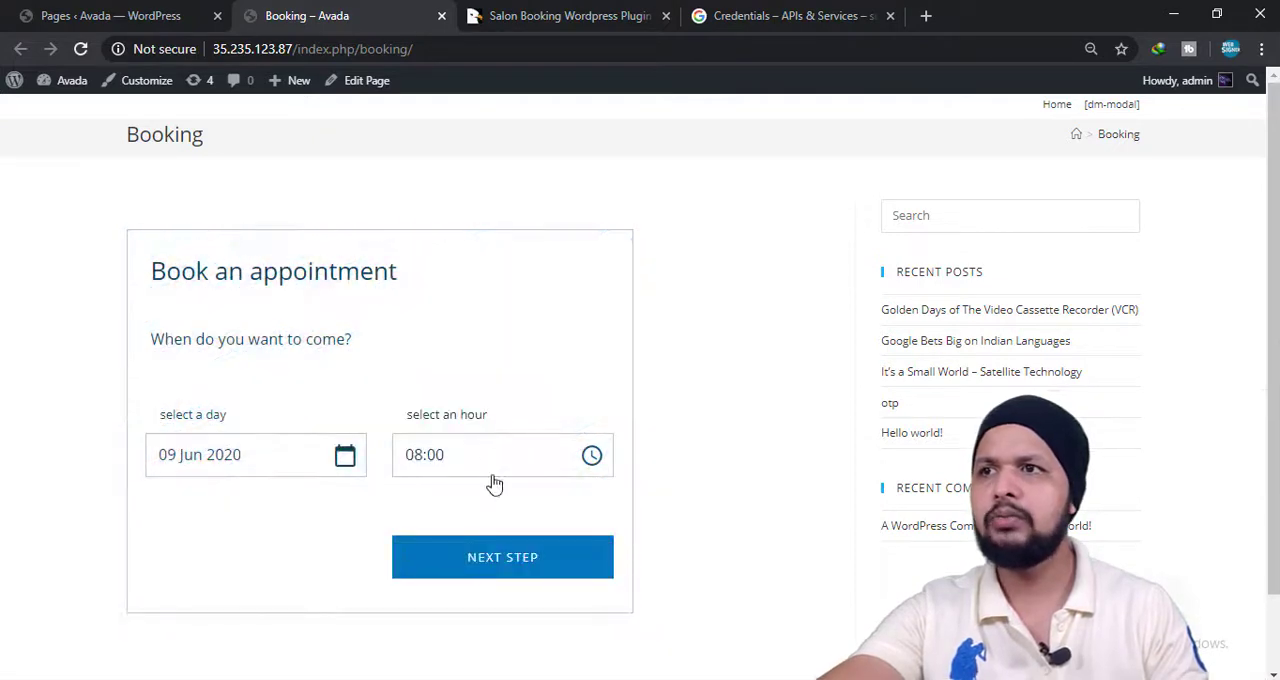
left_click(494, 469)
scroll(491, 466, "down", 1)
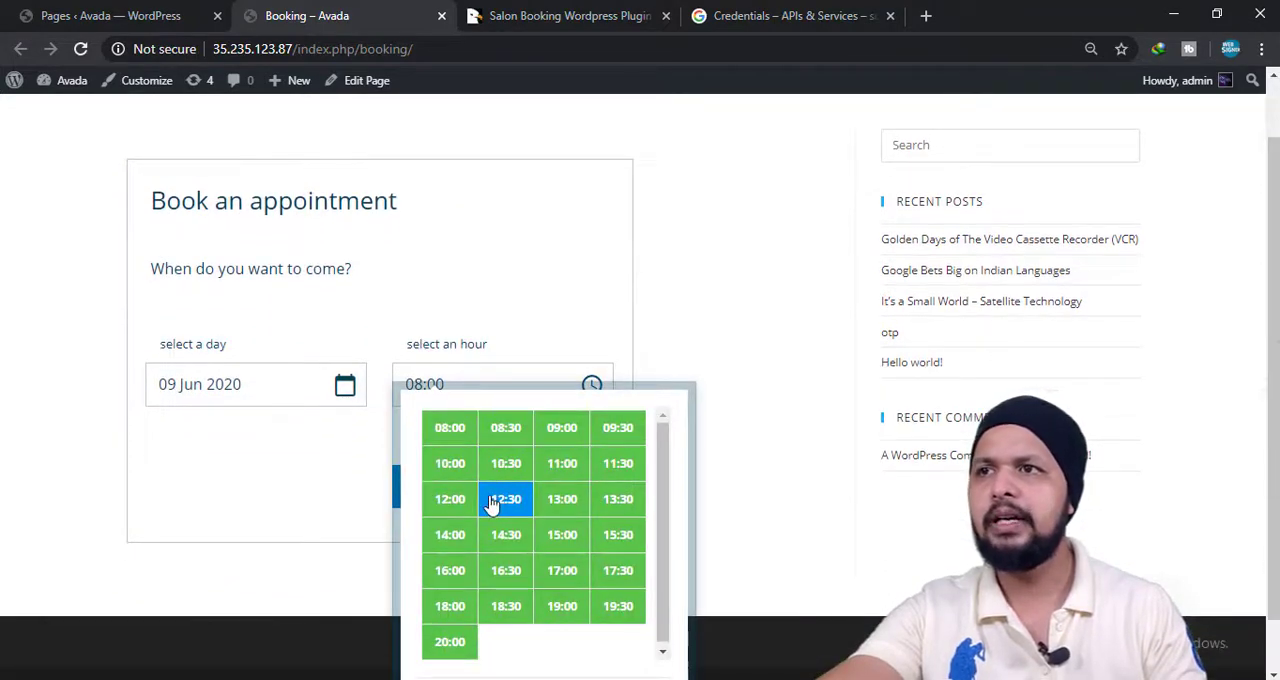
left_click(491, 503)
left_click(478, 489)
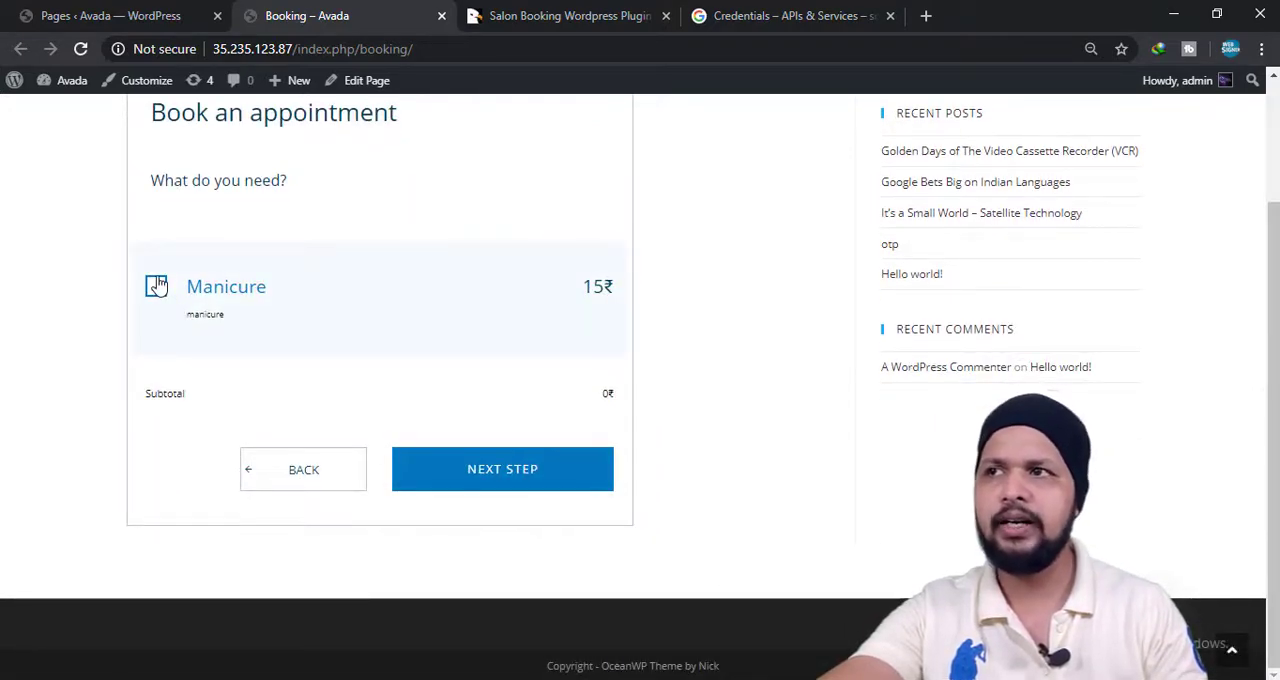
Book the Manicure service, add Nails styling as the extra service and continue to checkout.
left_click(497, 477)
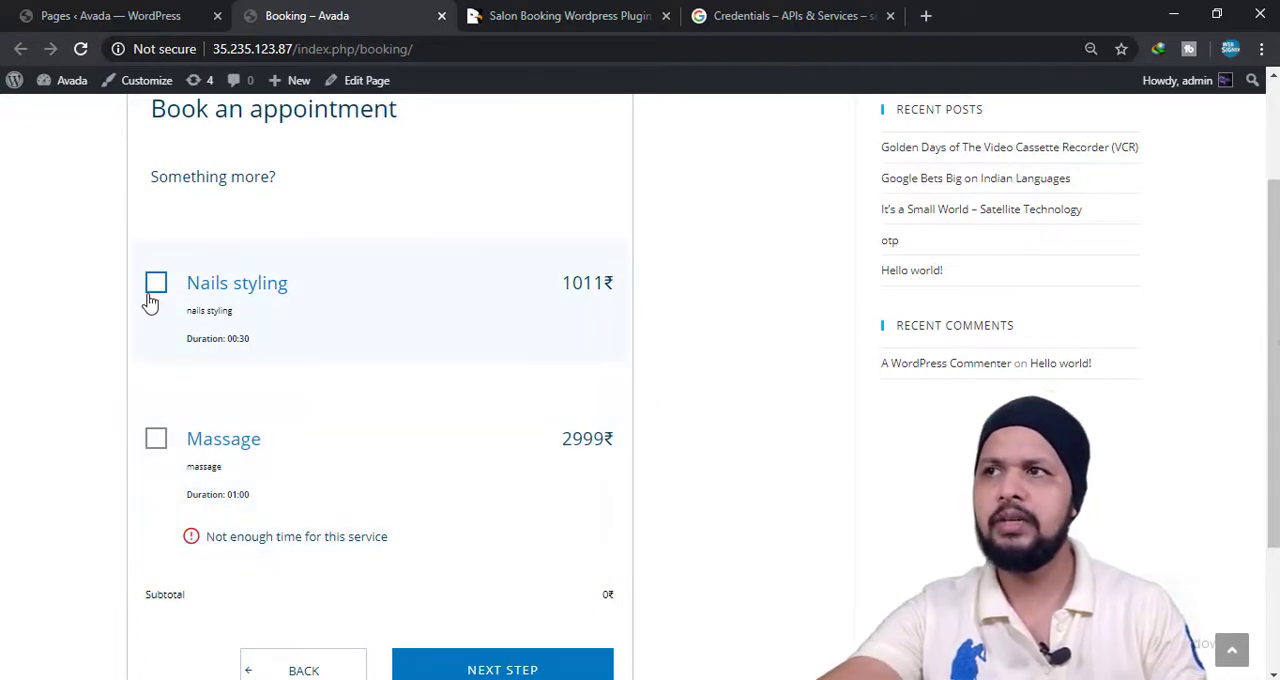
scroll(470, 630, "down", 2)
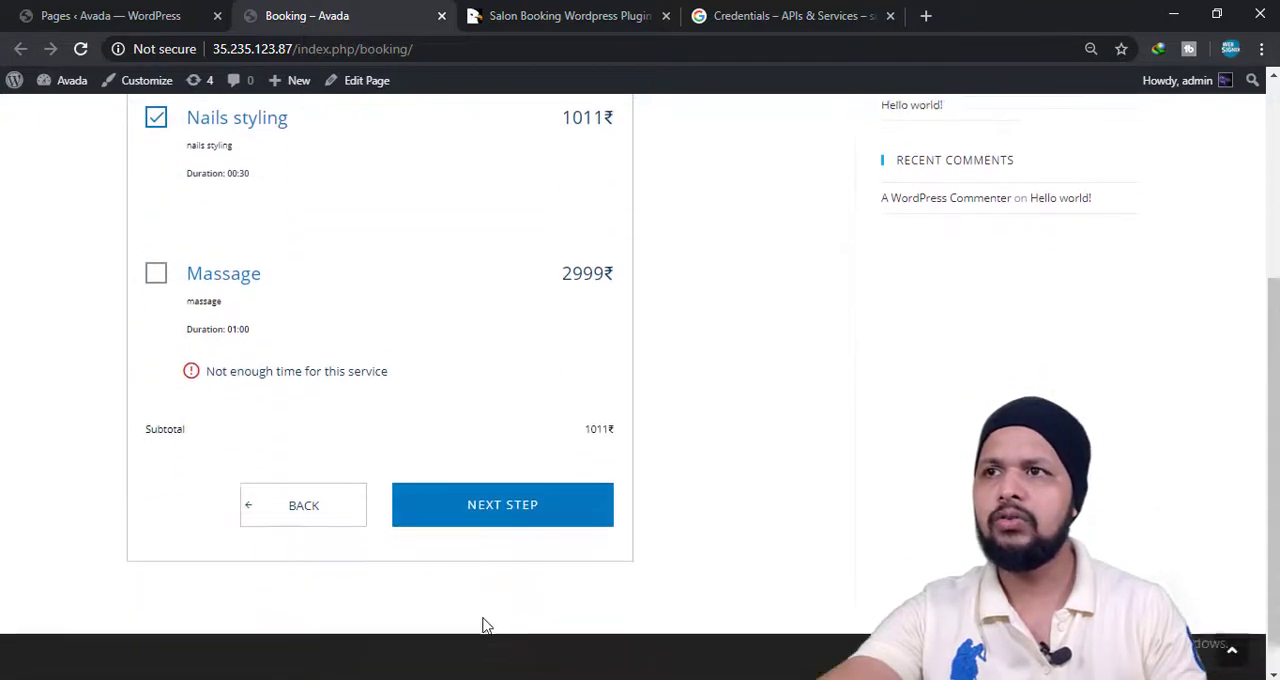
left_click(509, 500)
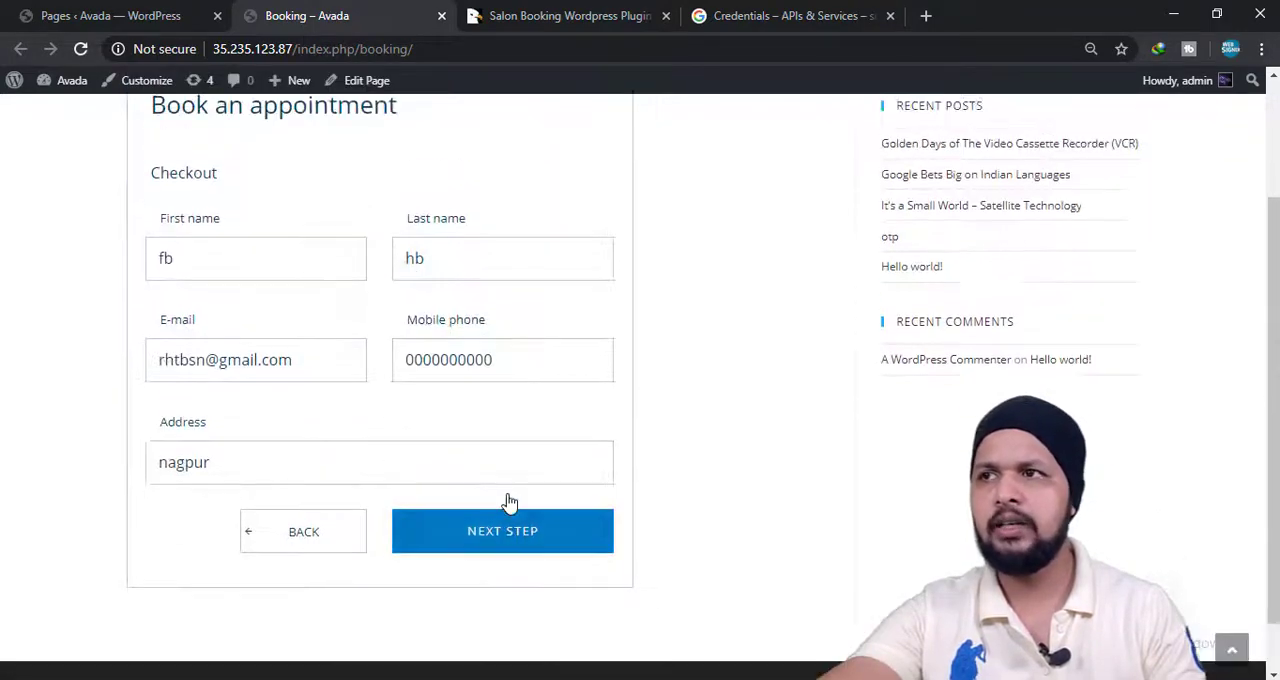
Submit the prefilled customer details and review the booking summary, including its discount code, message and terms sections.
left_click(480, 524)
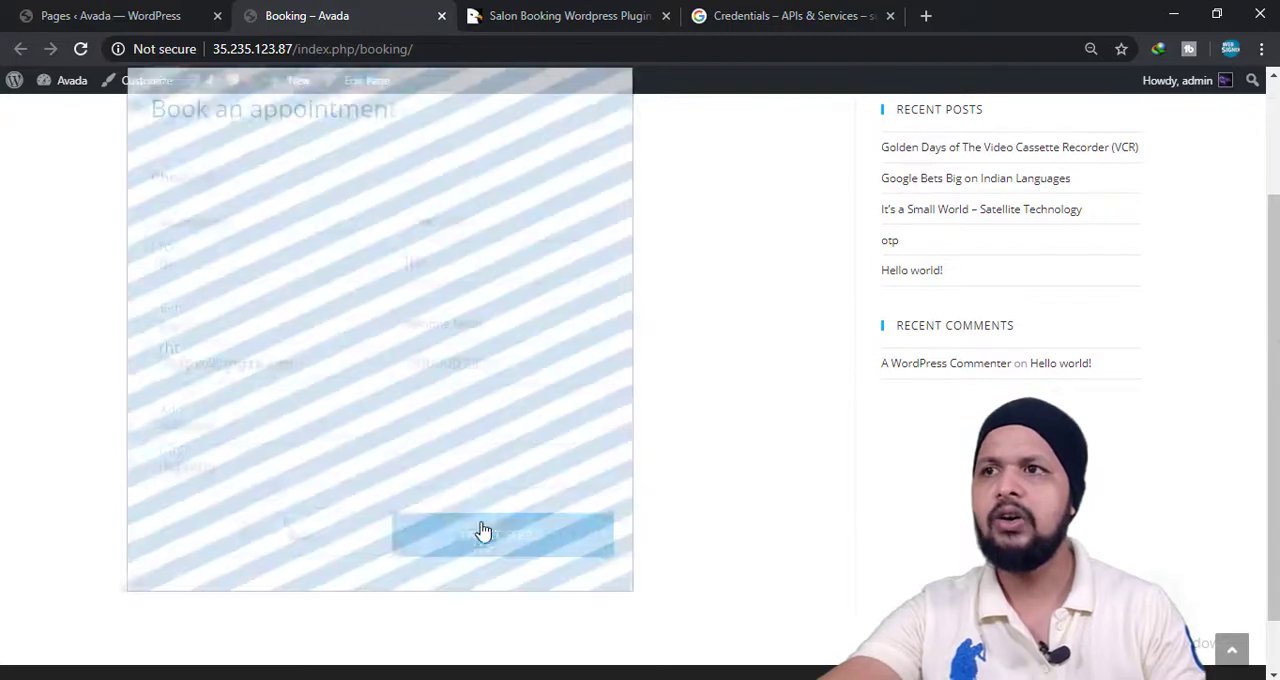
scroll(598, 520, "down", 1)
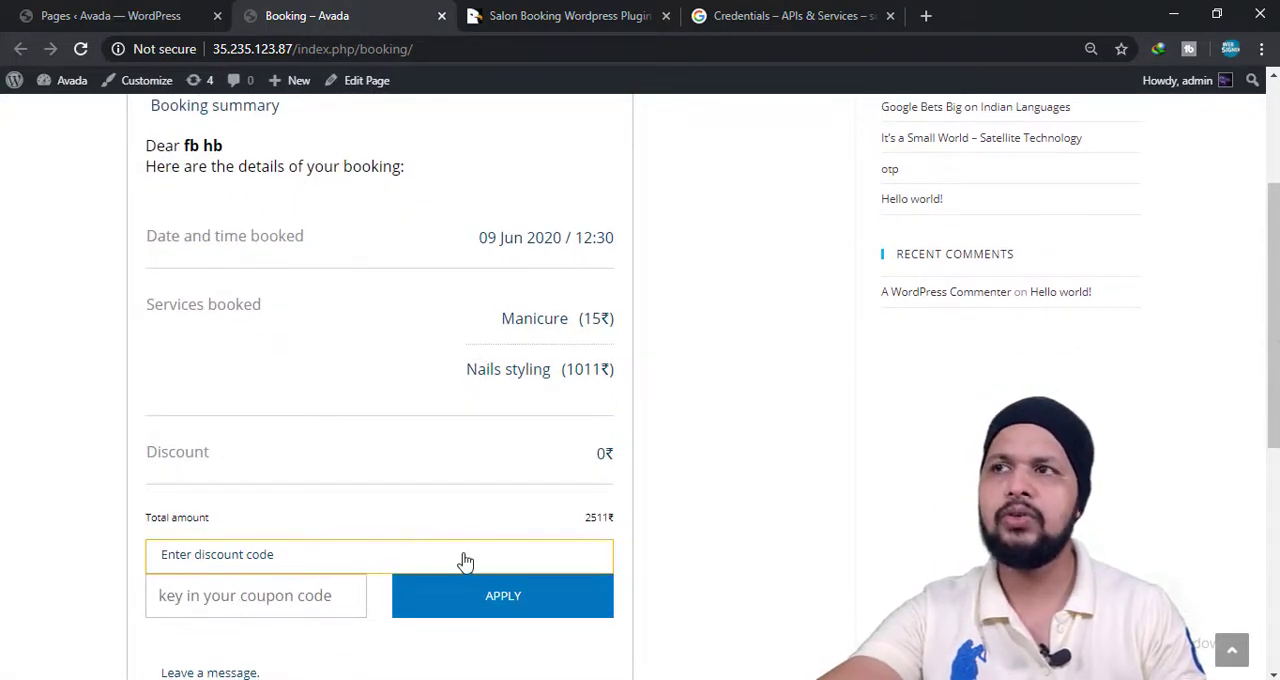
scroll(323, 440, "up", 3)
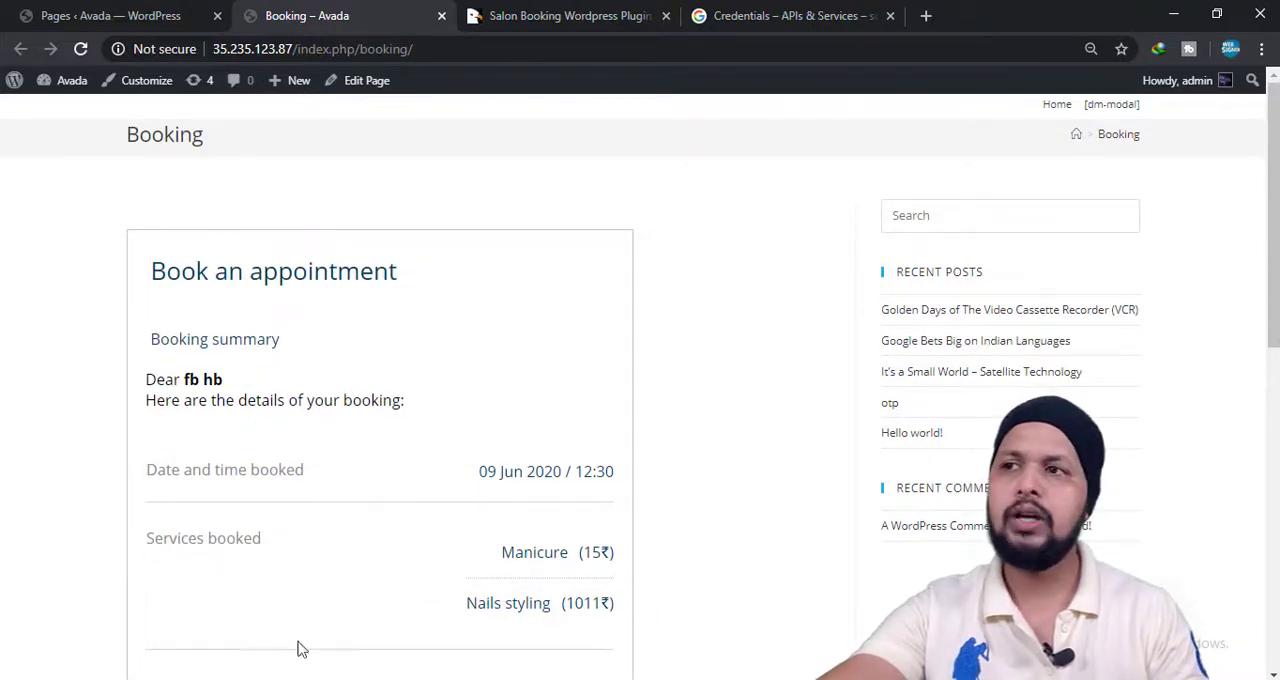
scroll(297, 649, "down", 3)
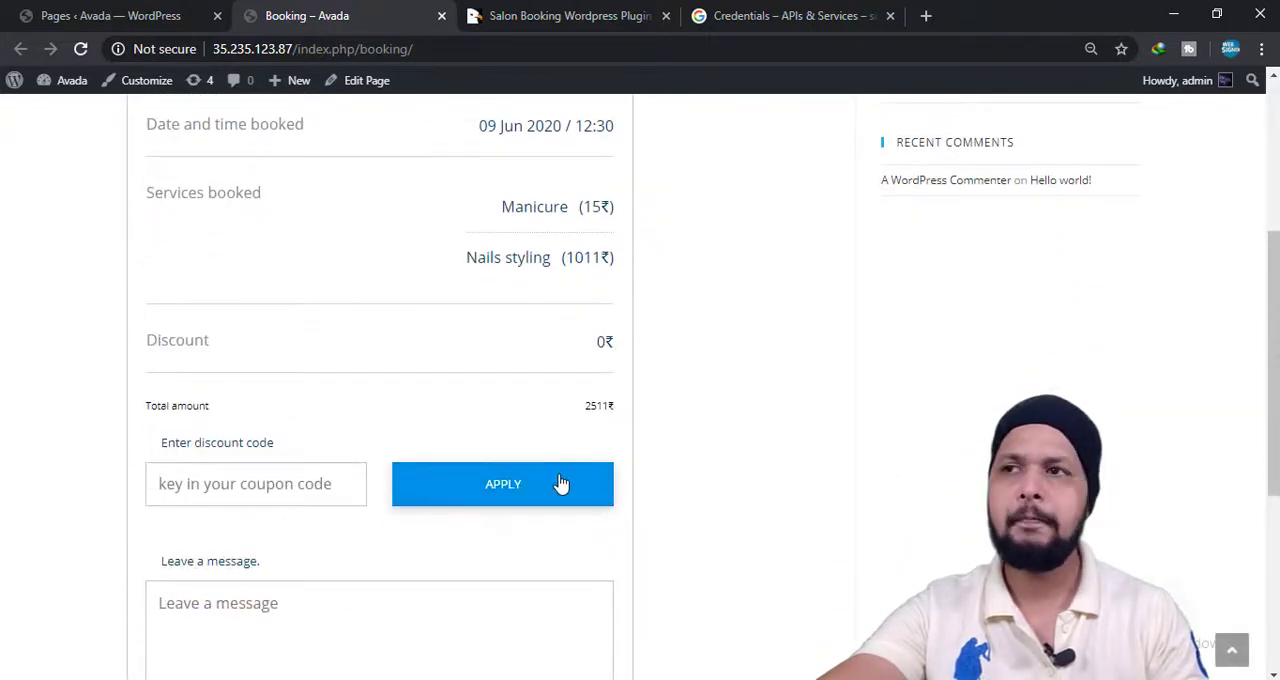
scroll(515, 492, "down", 2)
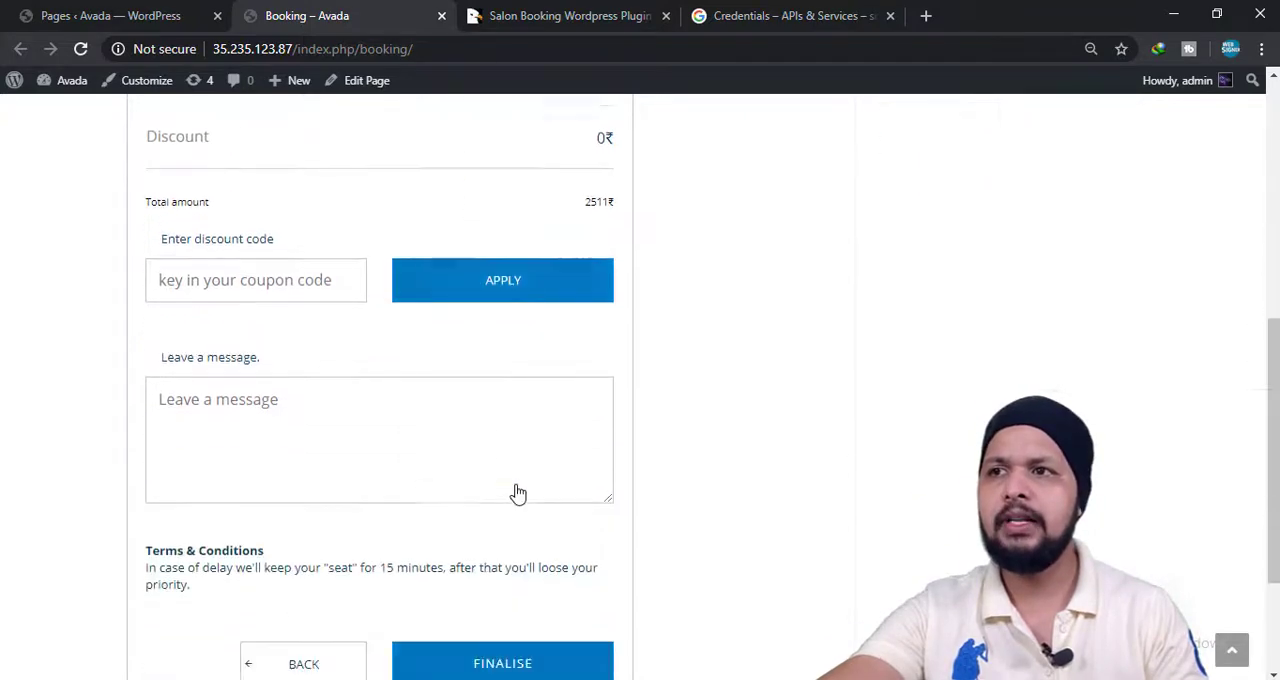
scroll(403, 288, "up", 3)
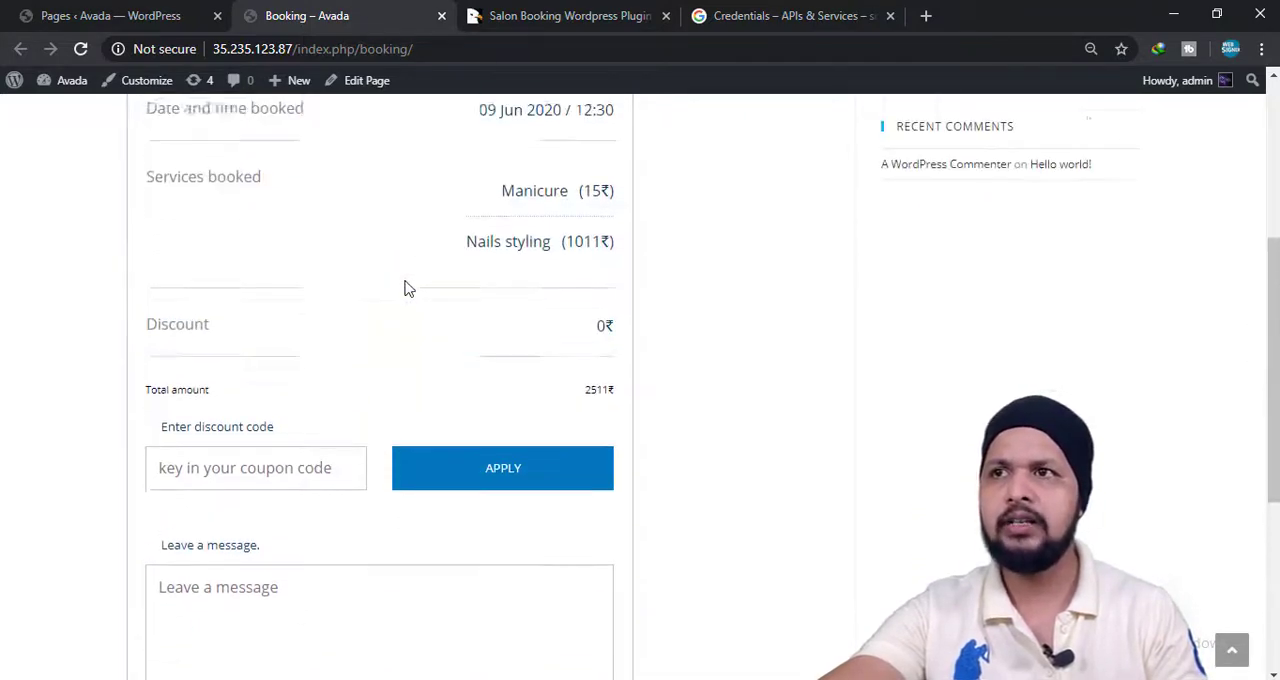
scroll(601, 445, "down", 2)
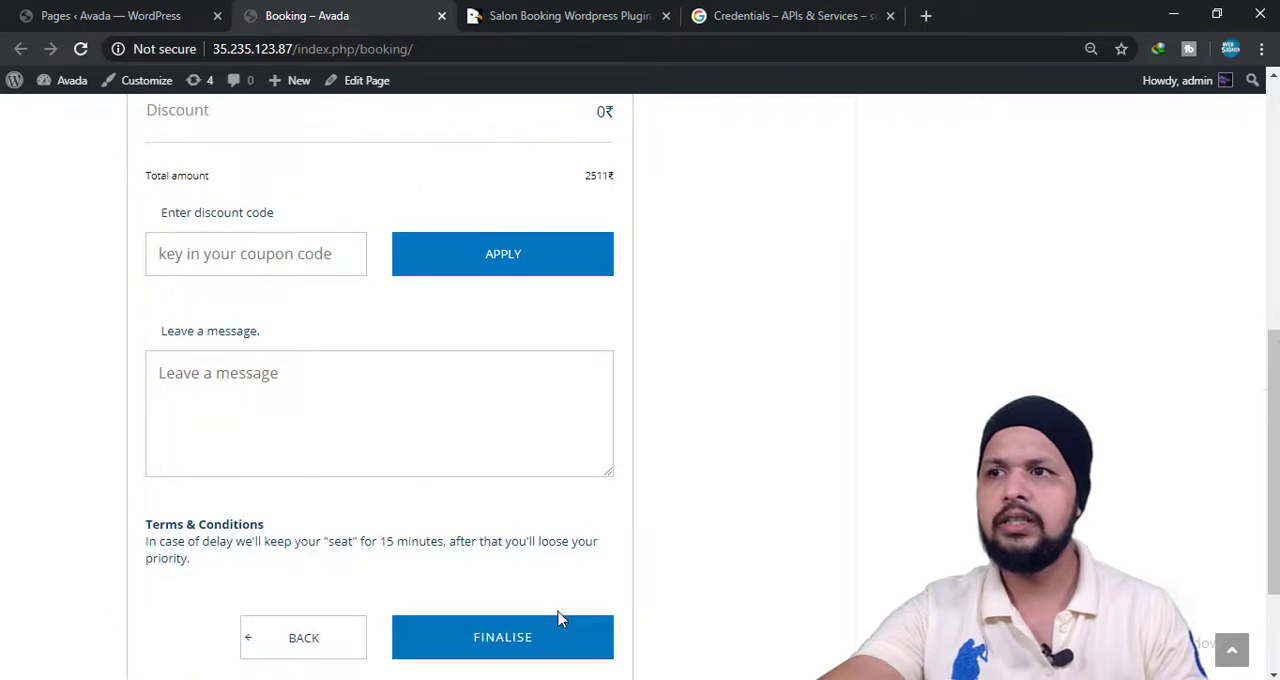
Finalise the booking, check its booking status and complete the appointment process.
left_click(553, 651)
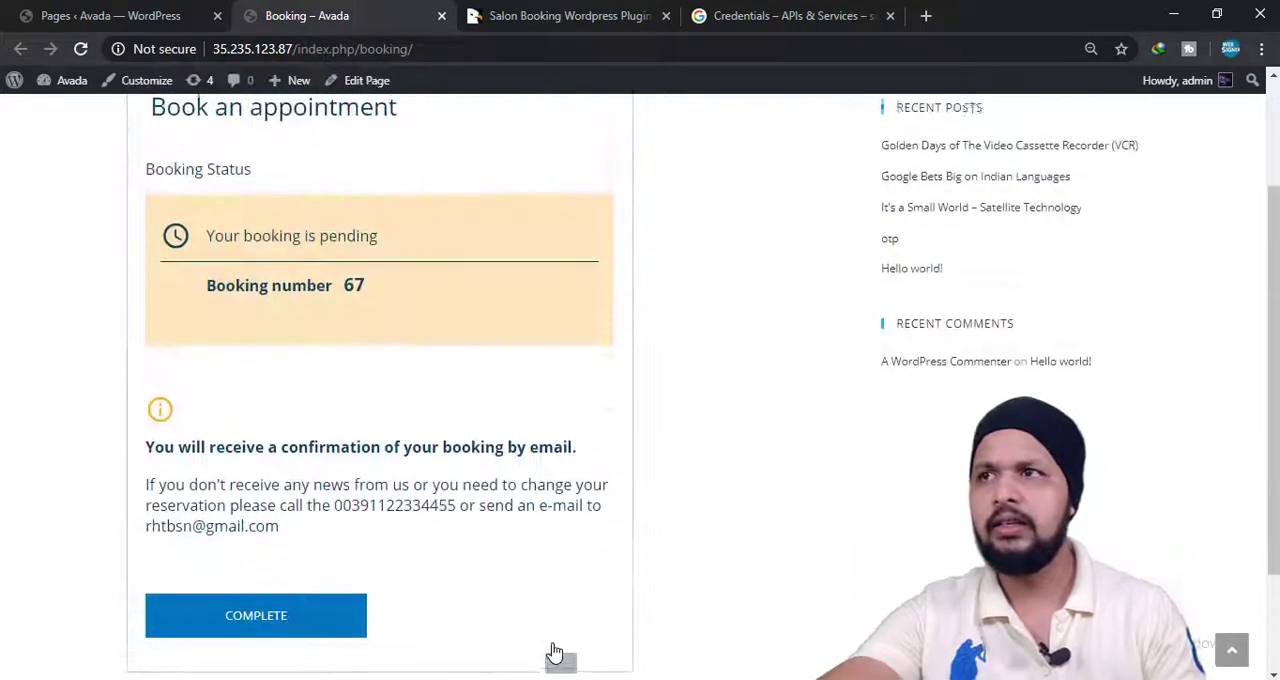
scroll(357, 417, "up", 2)
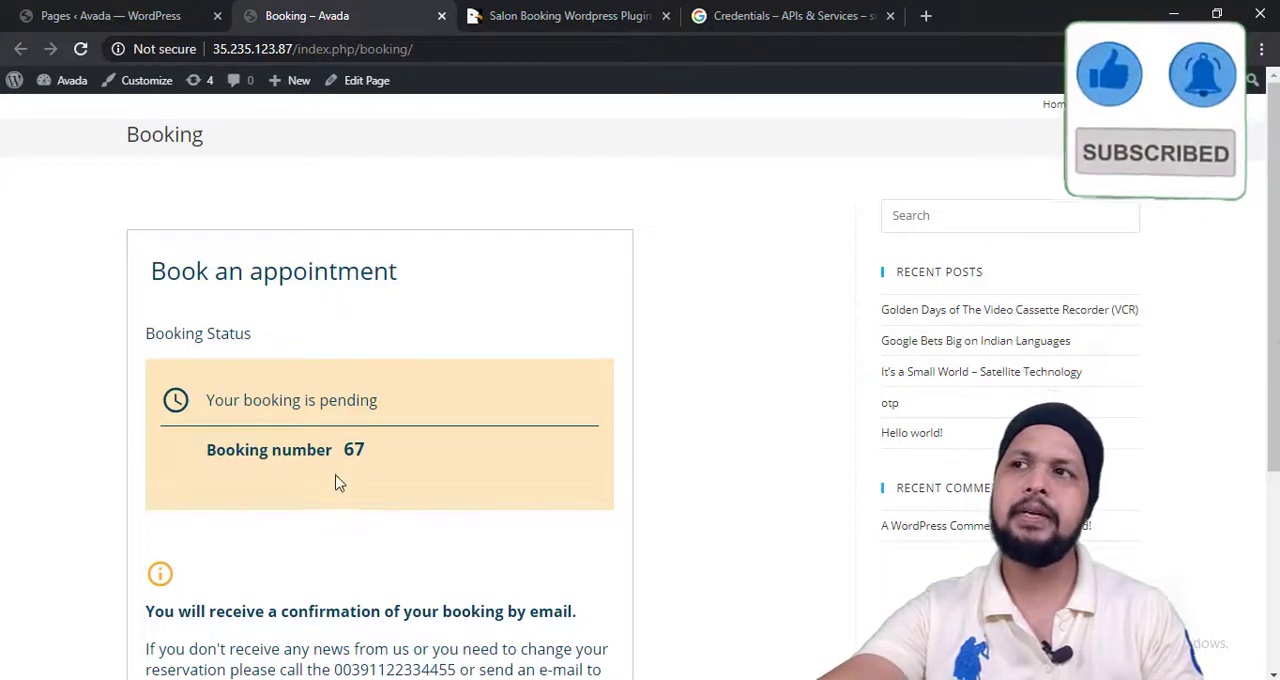
scroll(320, 485, "down", 2)
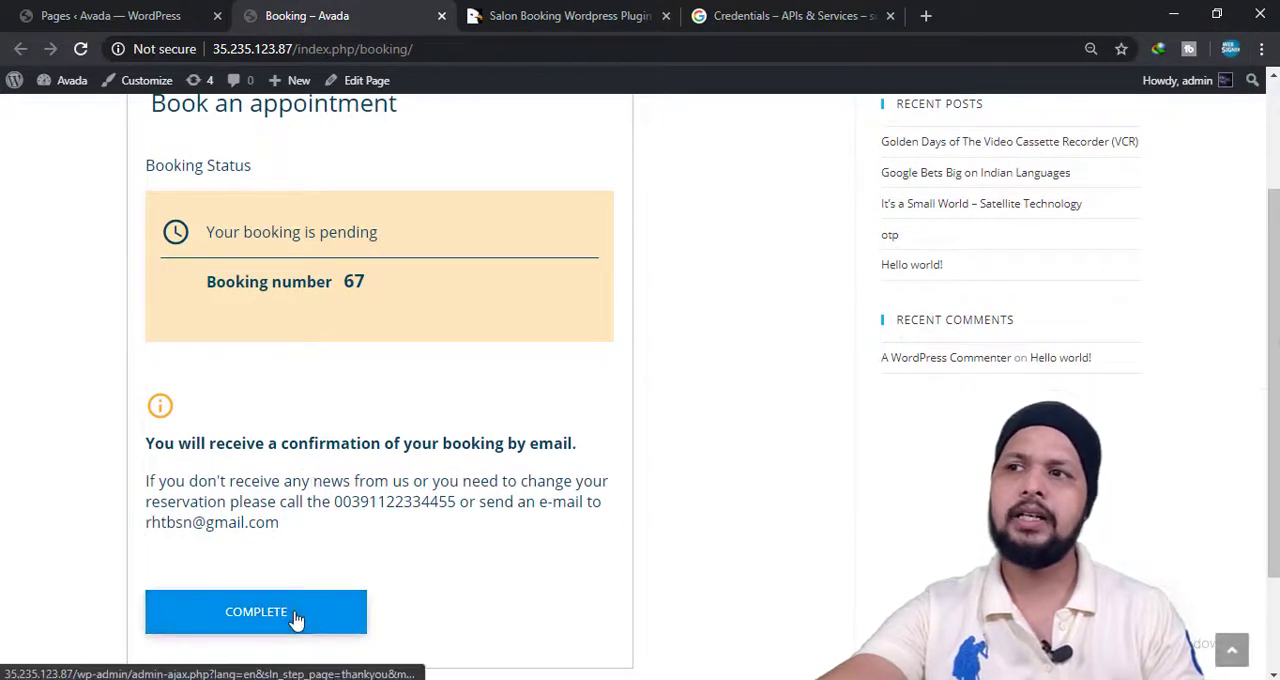
left_click(296, 620)
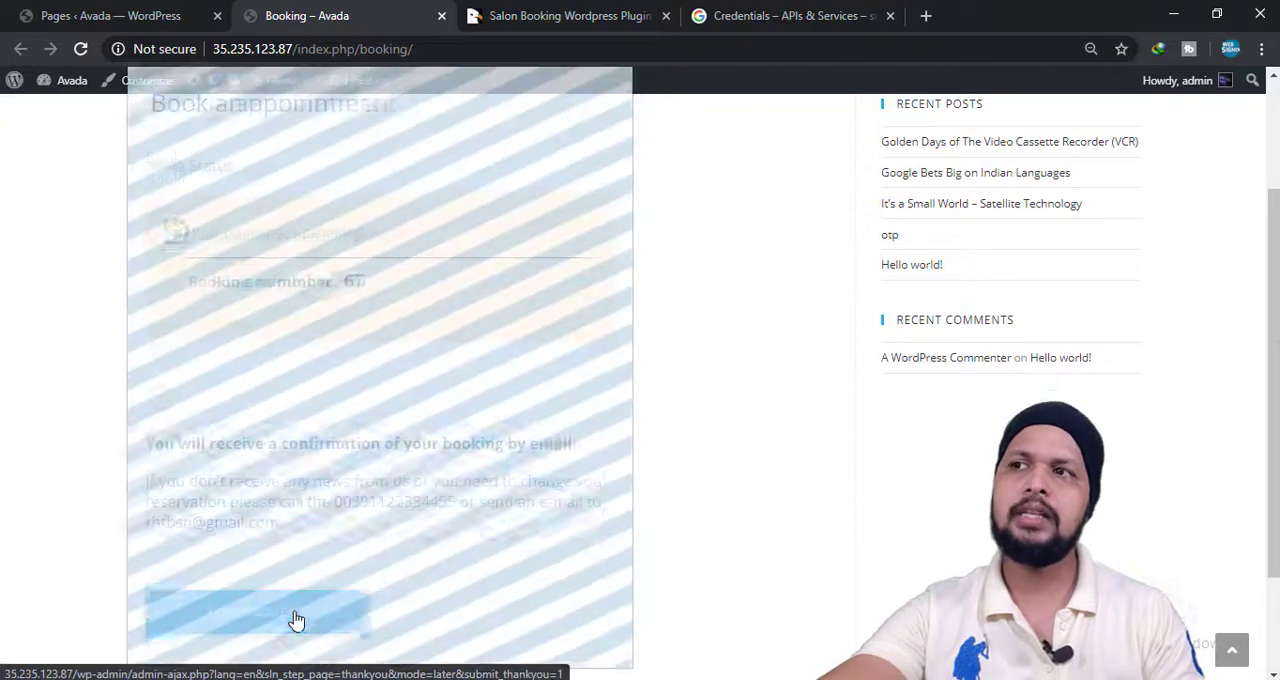